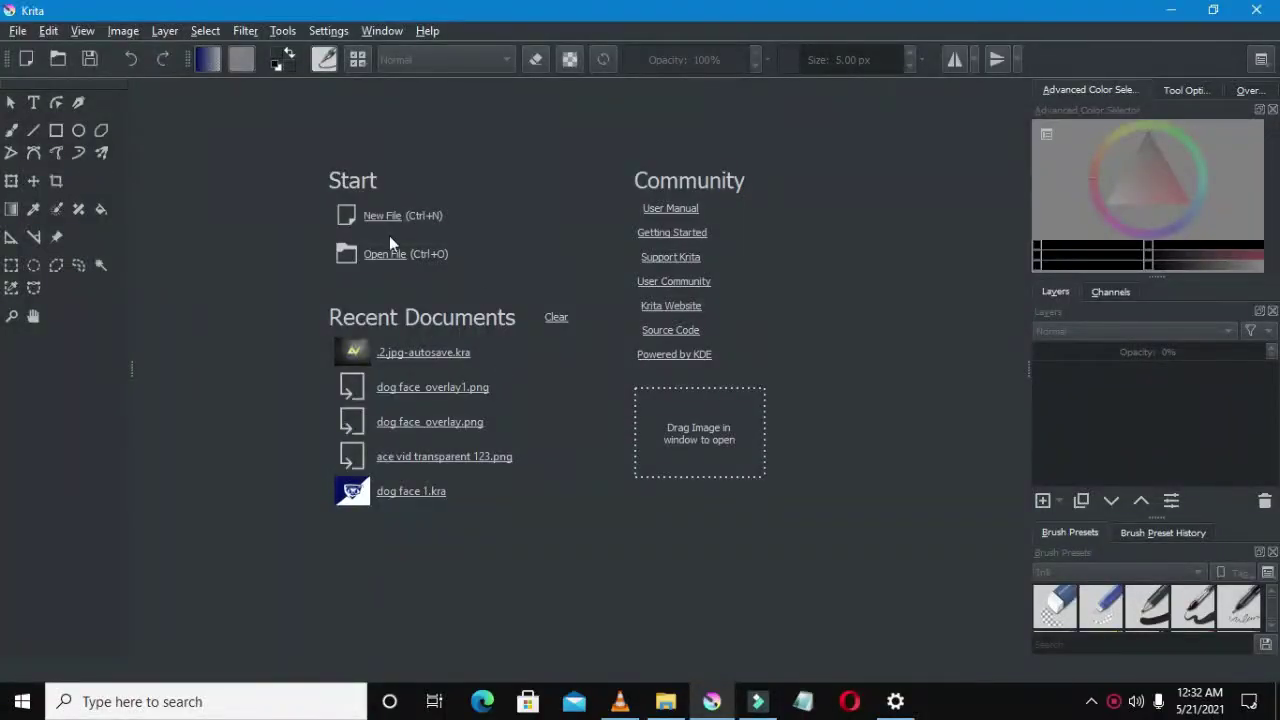
{"action": "left_click", "coordinate": [374, 223]}
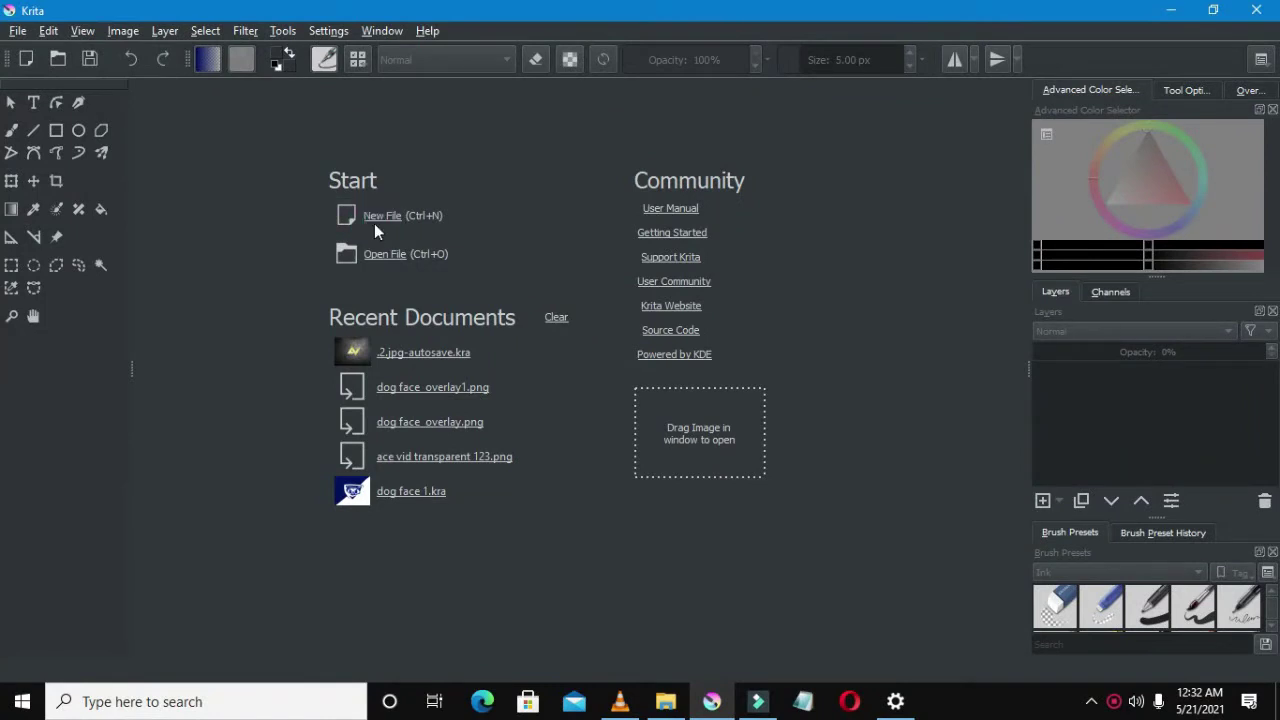
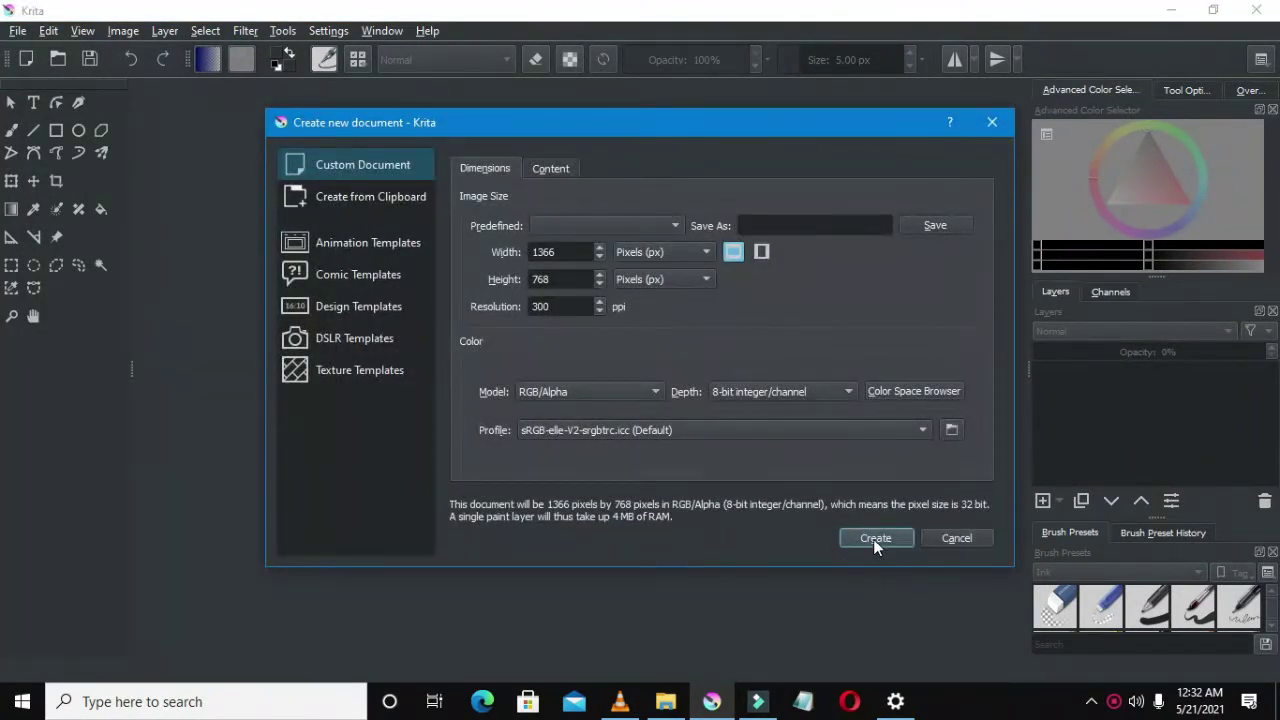
Create the blank 1366 × 768 px, 300 ppi RGB/Alpha document.
{"action": "left_click", "coordinate": [873, 539]}
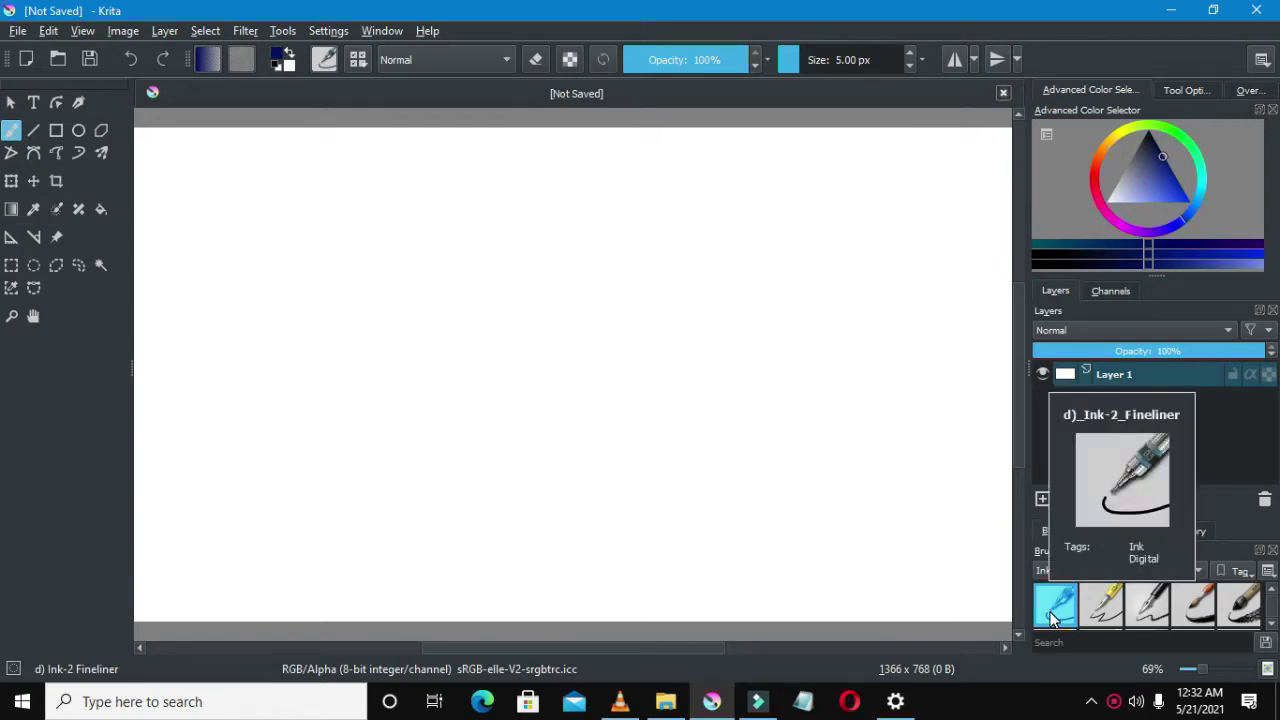
Choose the Bezier curve tool, add Layer 2, and set the brush size to 2.08 px.
{"action": "left_click", "coordinate": [34, 152]}
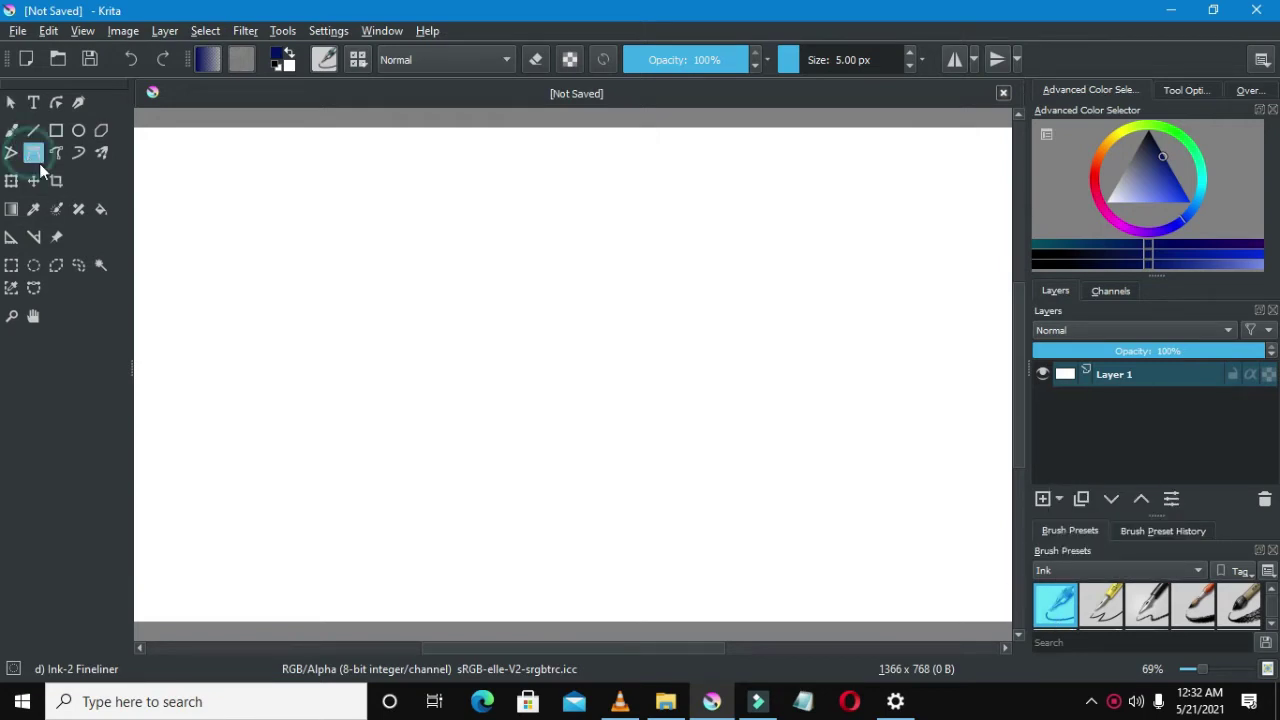
{"action": "left_click", "coordinate": [1043, 499]}
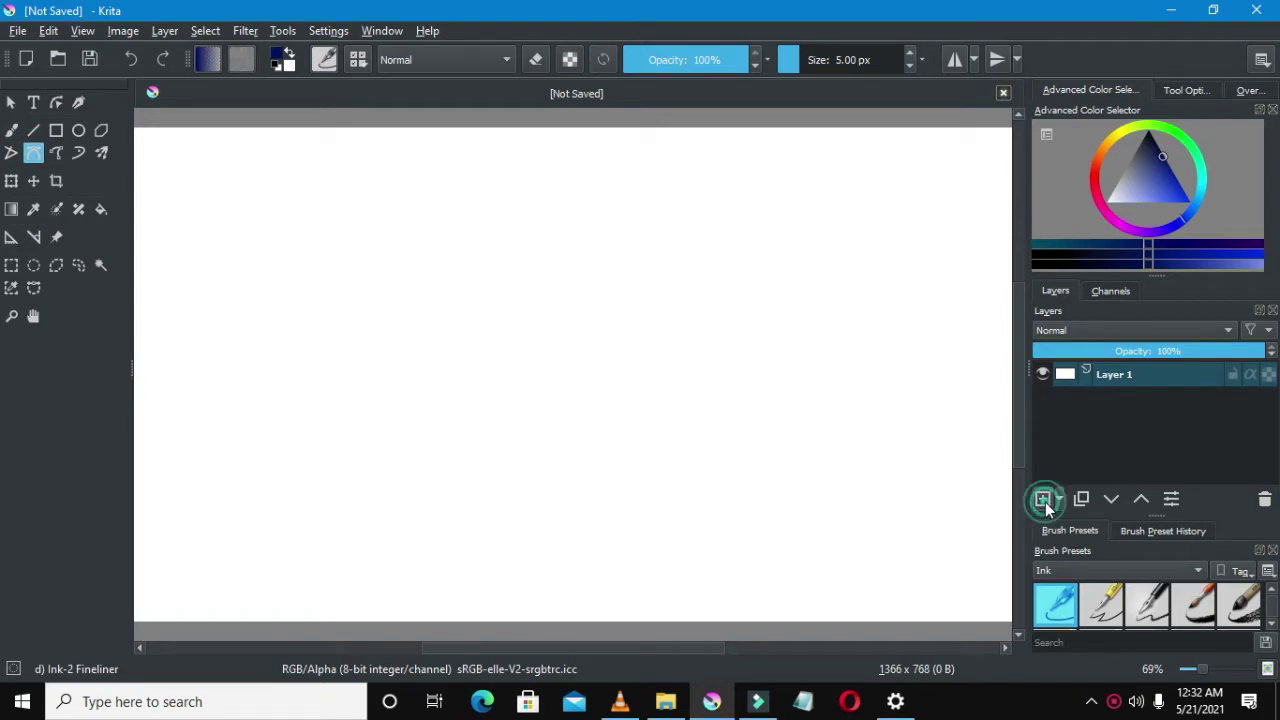
{"action": "left_click", "coordinate": [791, 62]}
{"action": "left_click_drag", "start_coordinate": [792, 62], "coordinate": [798, 62]}
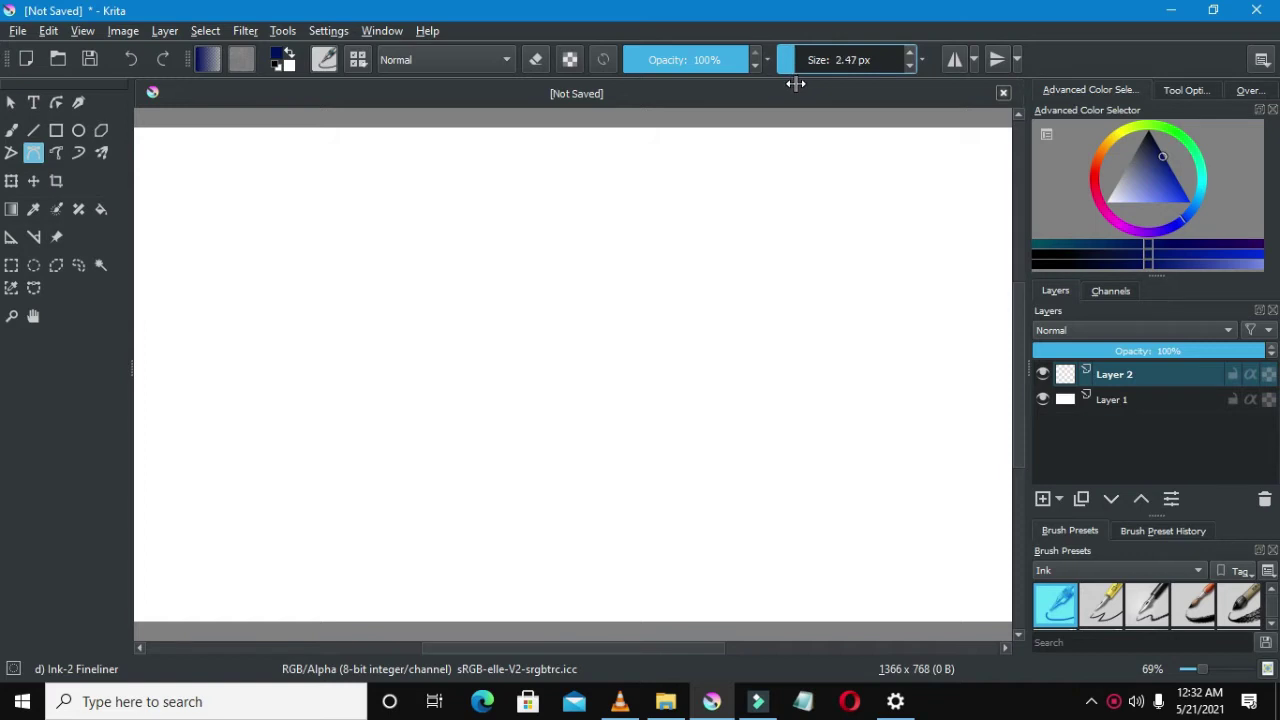
{"action": "left_click_drag", "start_coordinate": [796, 84], "coordinate": [795, 87]}
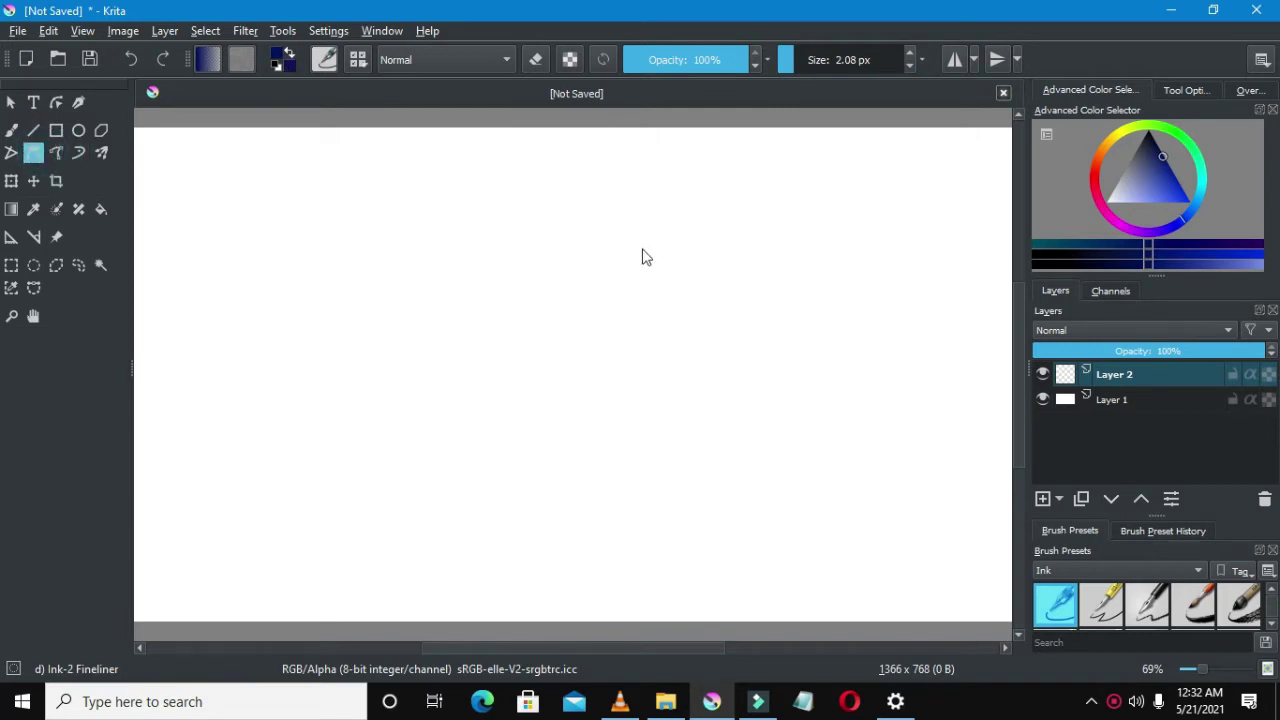
Draw the closed angular wing outline with straight segments, viewing at 100% zoom.
{"action": "left_click", "coordinate": [558, 258]}
{"action": "left_click", "coordinate": [449, 268]}
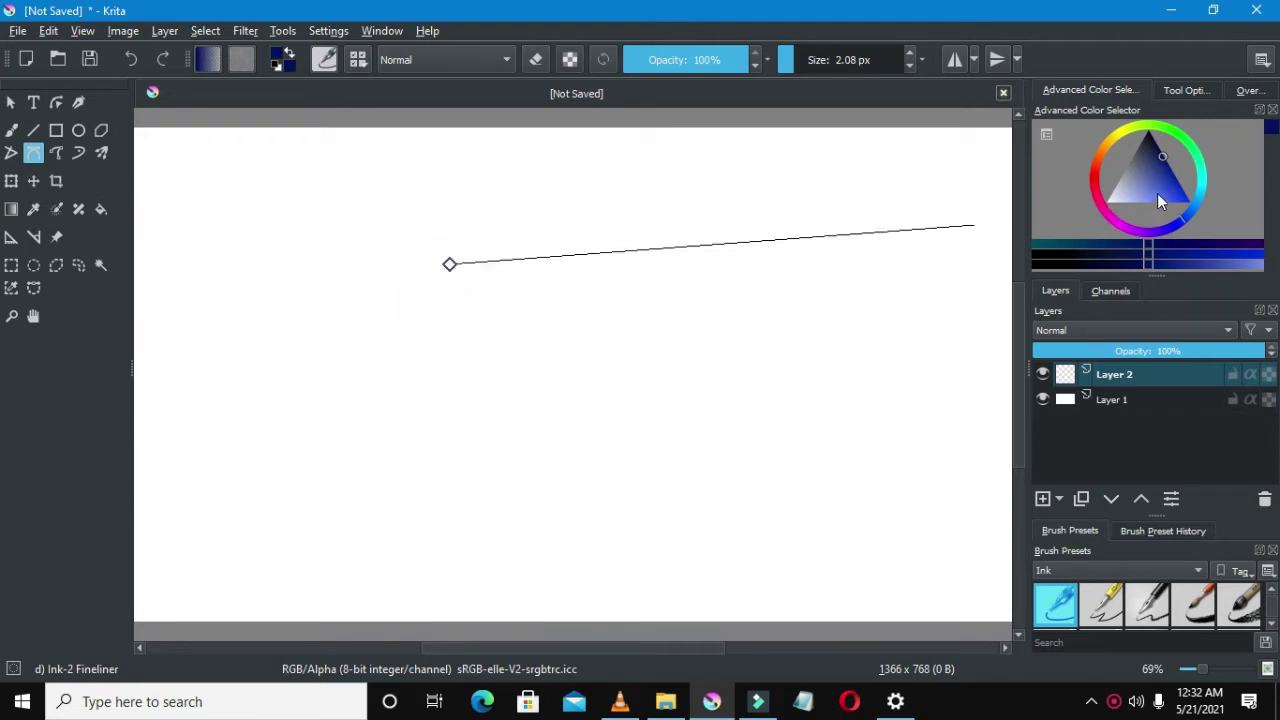
{"action": "left_click", "coordinate": [1151, 131]}
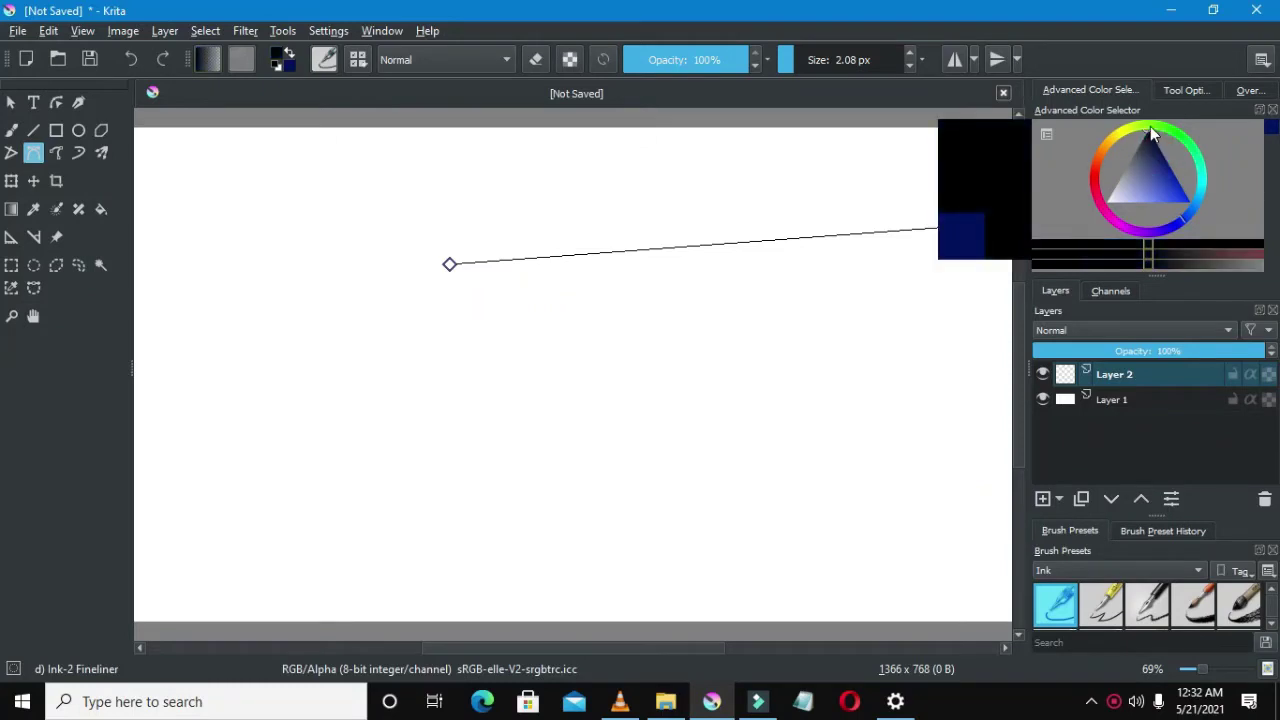
{"action": "left_click", "coordinate": [556, 238]}
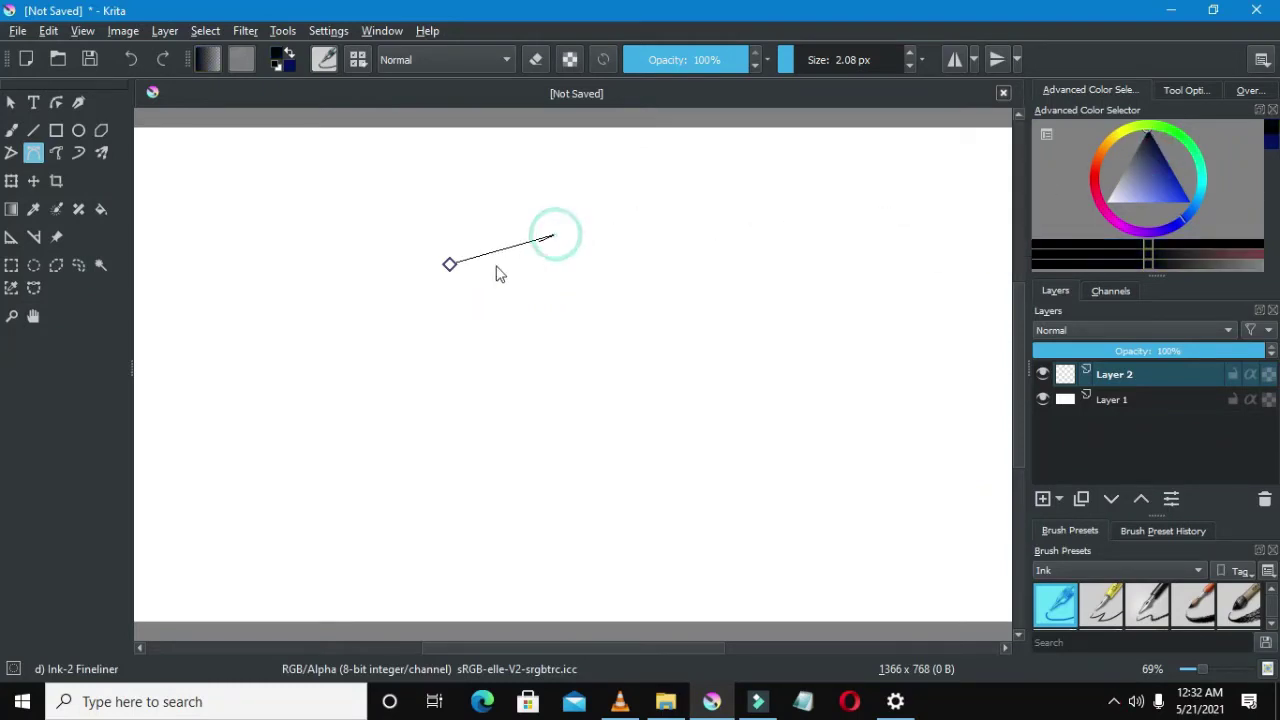
{"action": "left_click", "coordinate": [455, 296]}
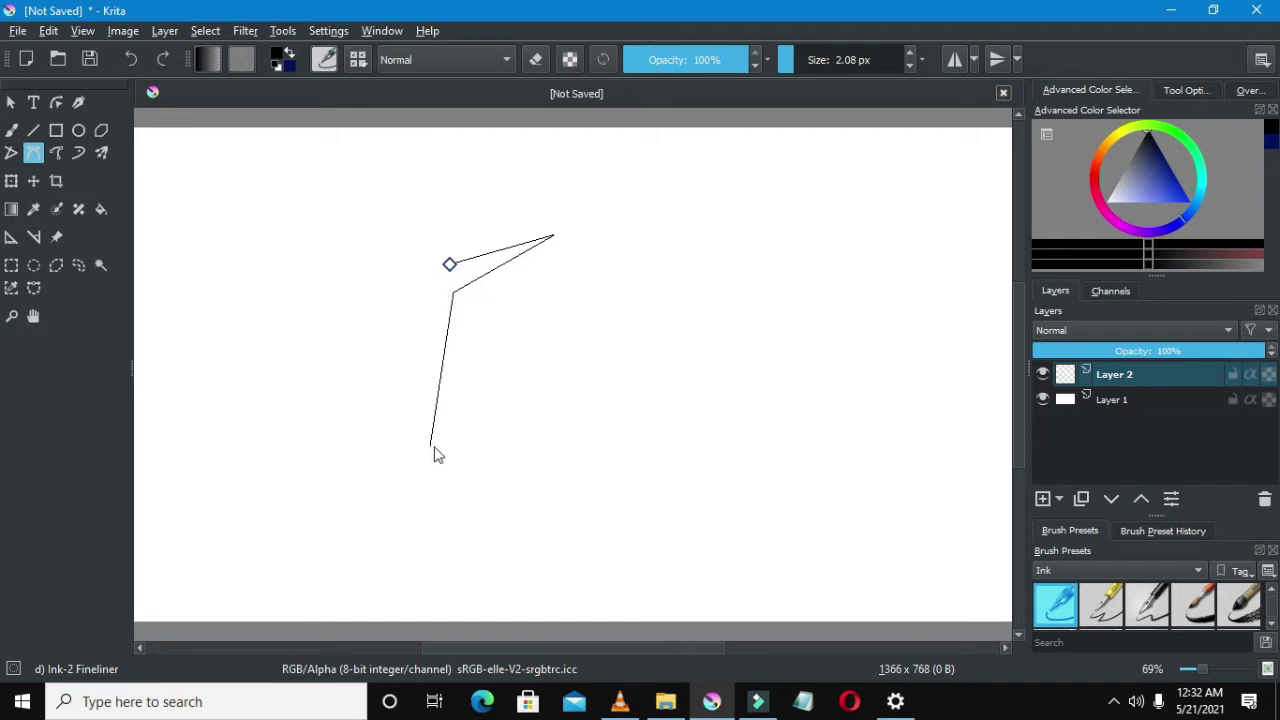
{"action": "left_click", "coordinate": [495, 372]}
{"action": "left_click", "coordinate": [421, 289]}
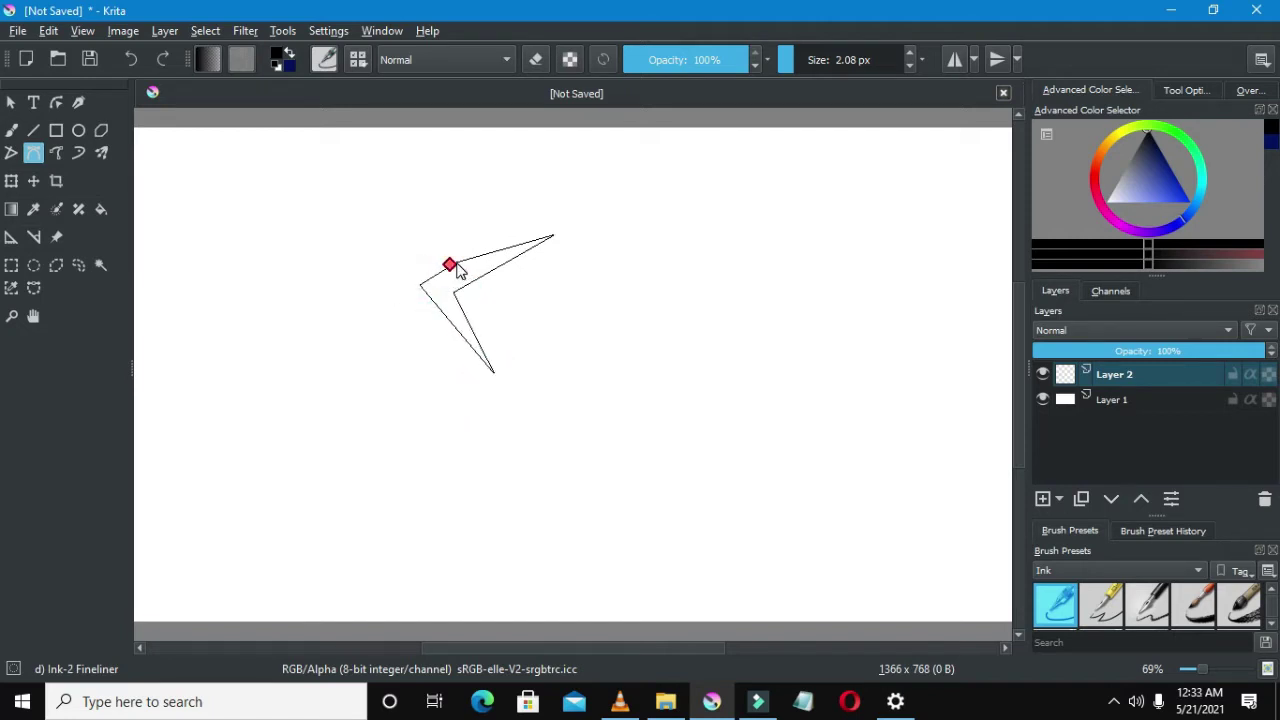
{"action": "left_click", "coordinate": [452, 266]}
{"action": "key", "text": "1"}
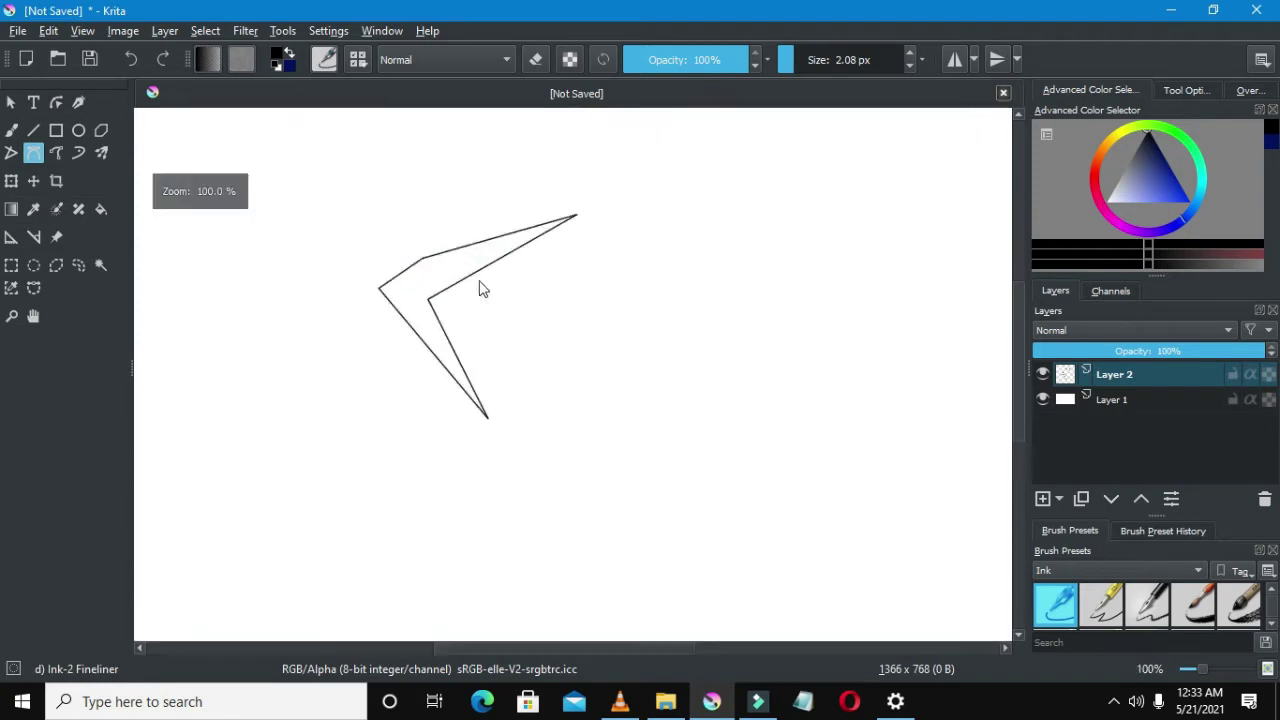
Draw the closed tail triangle below the wing.
{"action": "left_click", "coordinate": [420, 340]}
{"action": "left_click", "coordinate": [430, 486]}
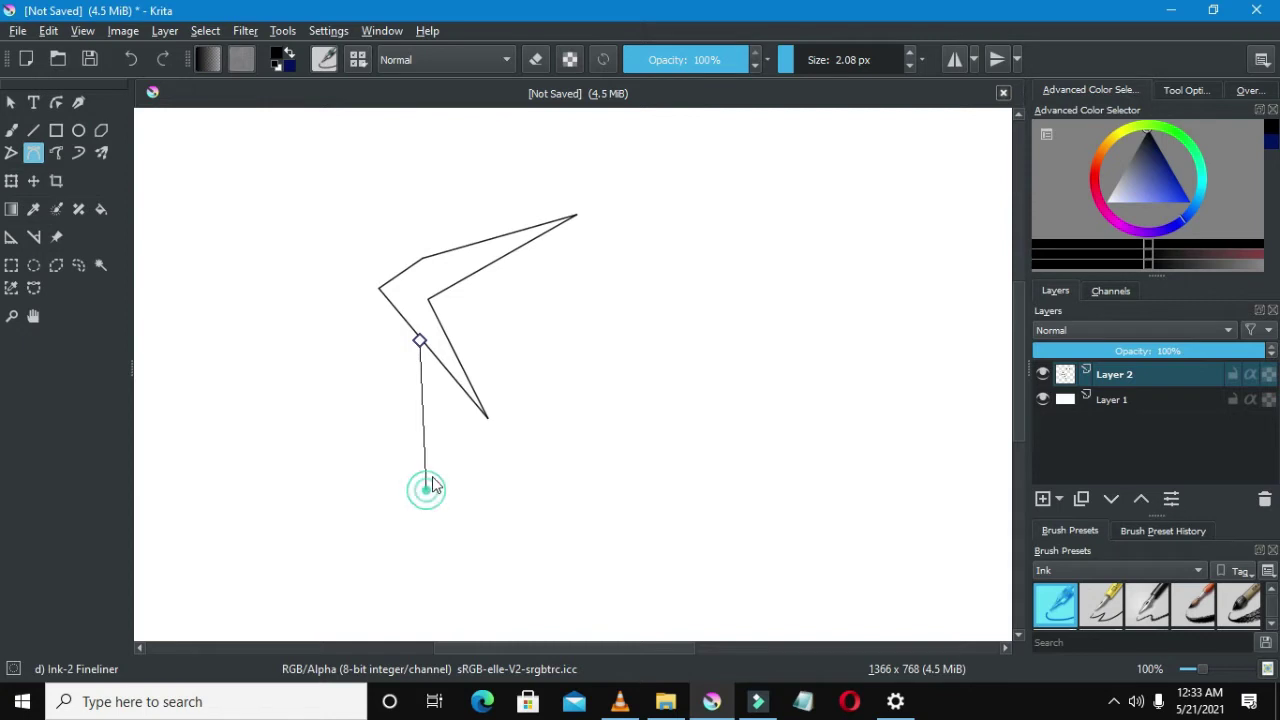
{"action": "left_click", "coordinate": [452, 408]}
{"action": "left_click", "coordinate": [420, 340]}
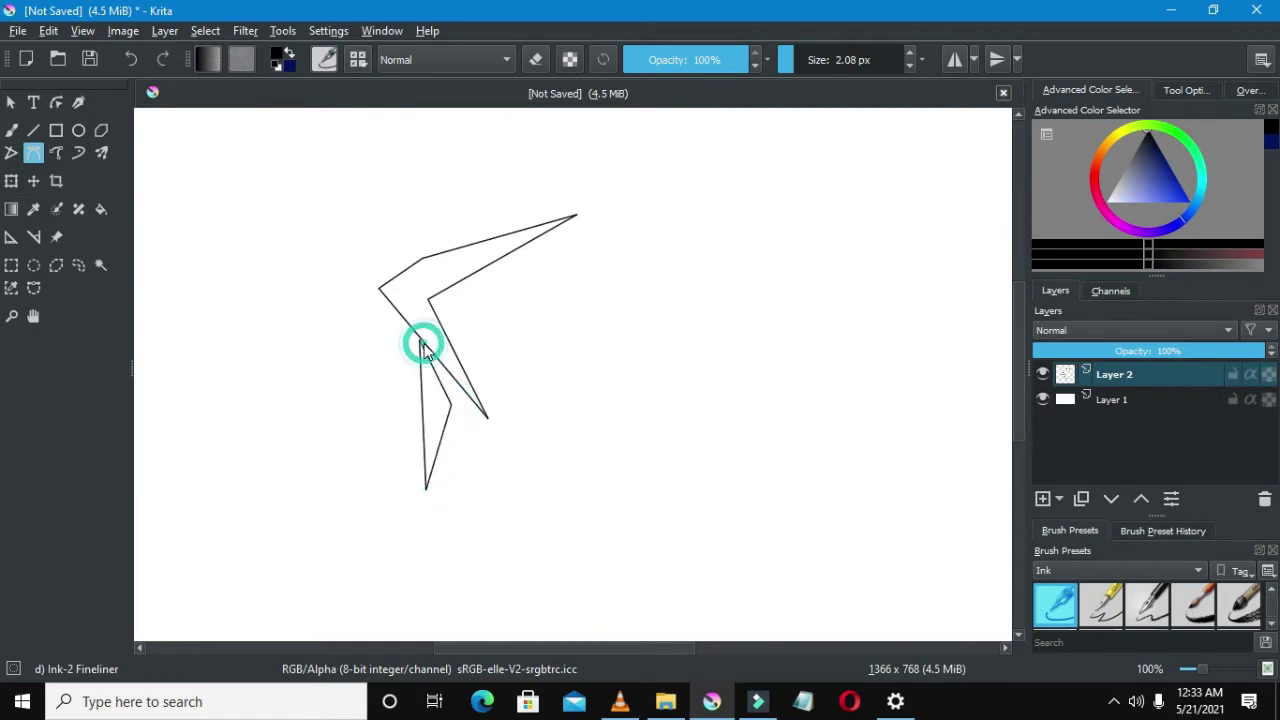
Draw two closed feather triangles inside the wing.
{"action": "left_click", "coordinate": [456, 300]}
{"action": "left_click", "coordinate": [546, 302]}
{"action": "left_click", "coordinate": [484, 282]}
{"action": "left_click", "coordinate": [456, 298]}
{"action": "scroll", "coordinate": [456, 298], "scroll_direction": "down", "scroll_amount": 2}
{"action": "scroll", "coordinate": [430, 308], "scroll_direction": "down", "scroll_amount": 1}
{"action": "scroll", "coordinate": [430, 308], "scroll_direction": "up", "scroll_amount": 2}
{"action": "scroll", "coordinate": [440, 312], "scroll_direction": "up", "scroll_amount": 1}
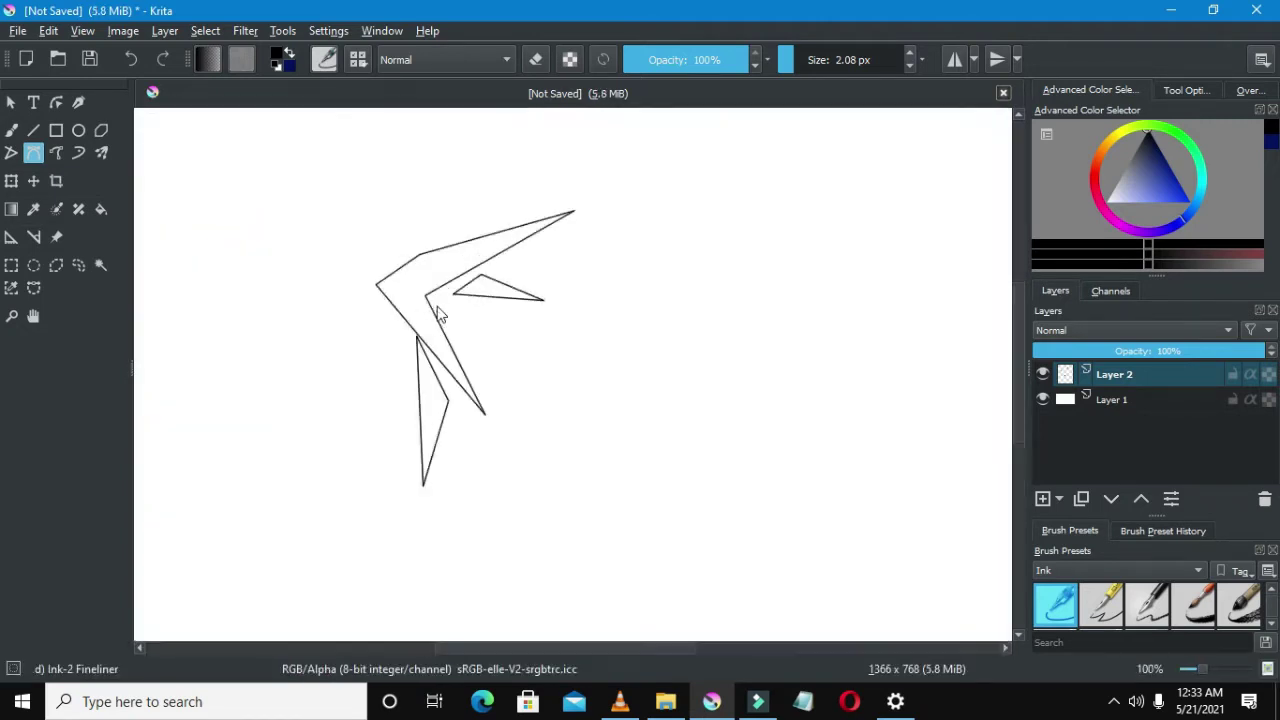
{"action": "scroll", "coordinate": [440, 314], "scroll_direction": "down", "scroll_amount": 1}
{"action": "scroll", "coordinate": [440, 314], "scroll_direction": "up", "scroll_amount": 1}
{"action": "scroll", "coordinate": [462, 300], "scroll_direction": "down", "scroll_amount": 2}
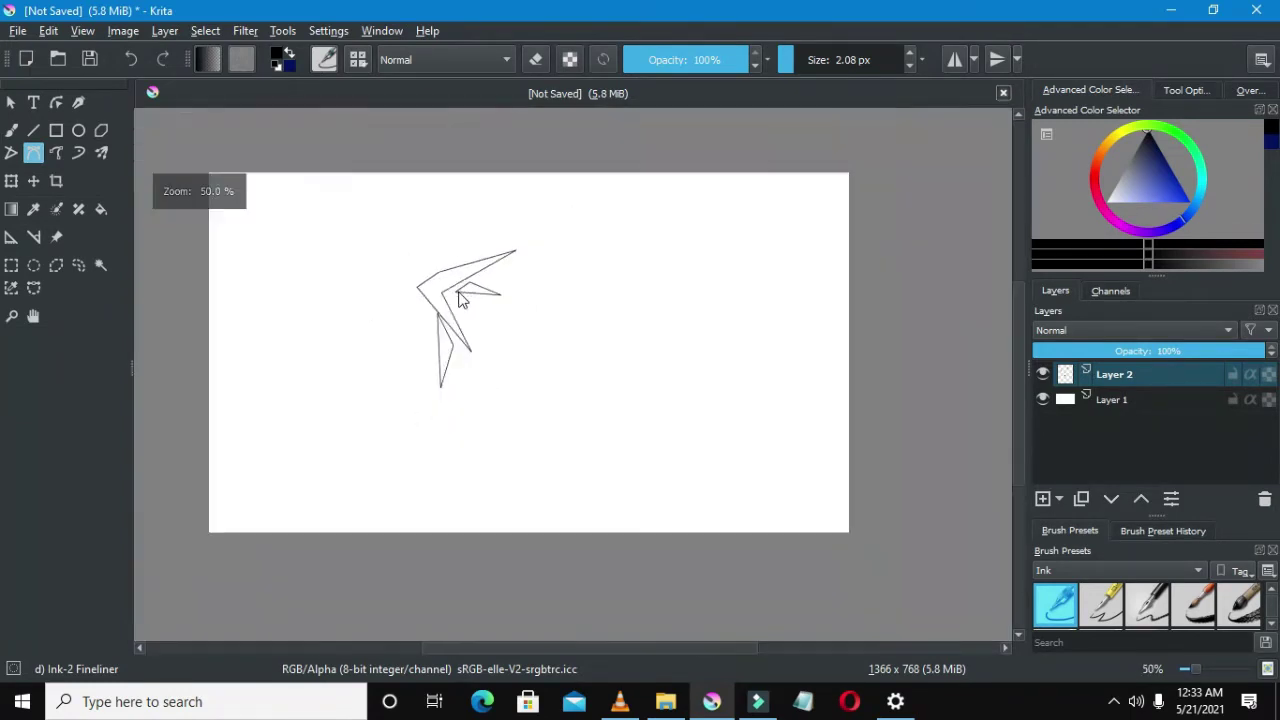
{"action": "scroll", "coordinate": [462, 300], "scroll_direction": "up", "scroll_amount": 1}
{"action": "scroll", "coordinate": [461, 310], "scroll_direction": "up", "scroll_amount": 1}
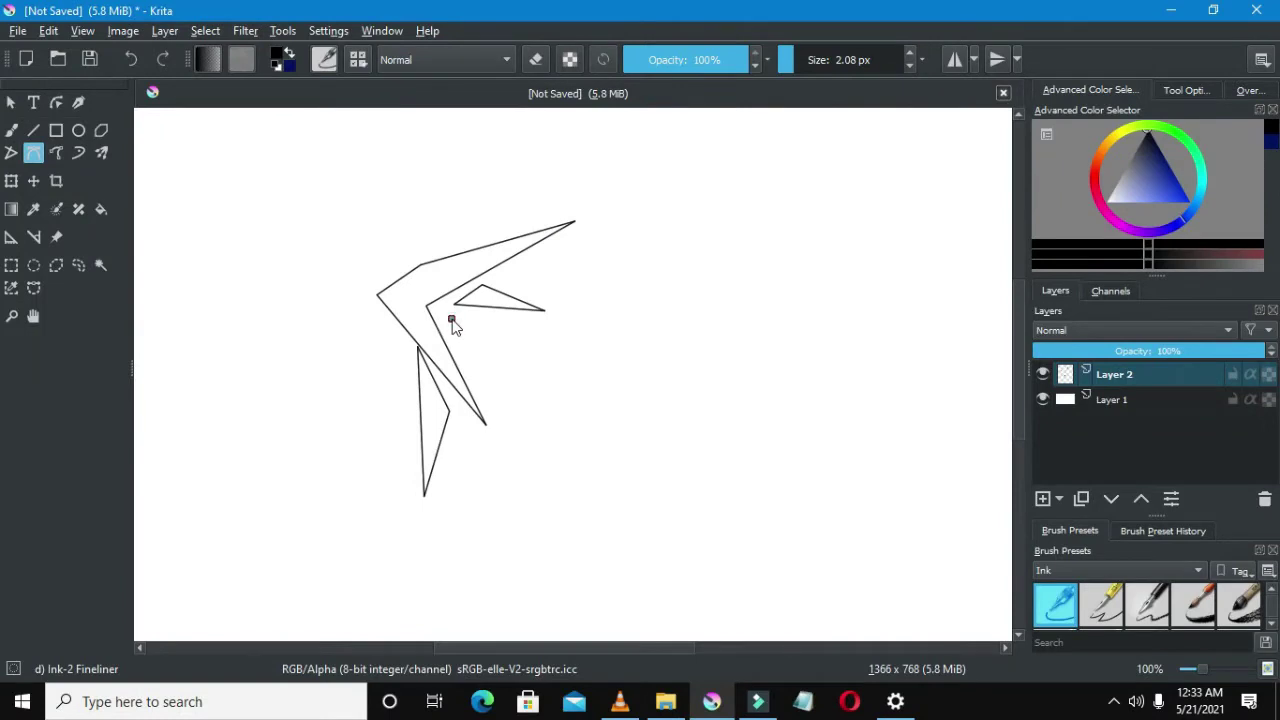
{"action": "left_click", "coordinate": [451, 320]}
{"action": "left_click", "coordinate": [468, 362]}
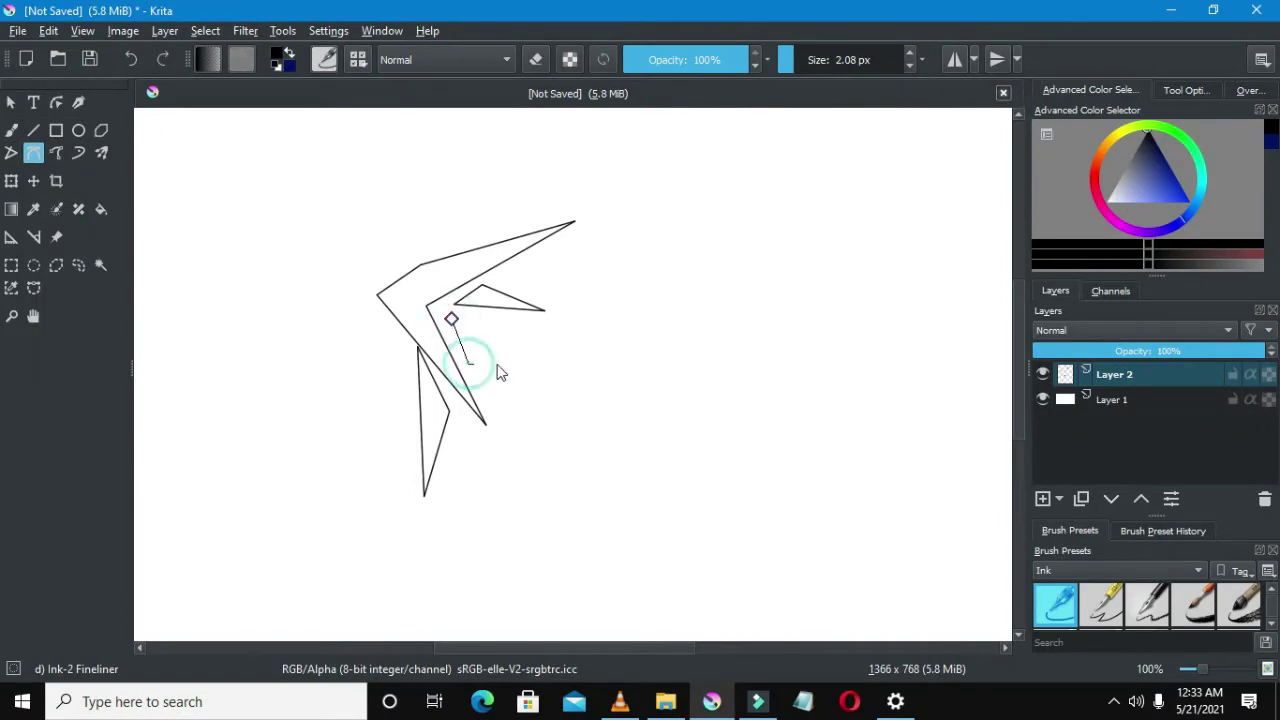
{"action": "left_click", "coordinate": [569, 364]}
{"action": "left_click", "coordinate": [451, 320]}
{"action": "scroll", "coordinate": [451, 320], "scroll_direction": "down", "scroll_amount": 3}
{"action": "scroll", "coordinate": [432, 320], "scroll_direction": "up", "scroll_amount": 2}
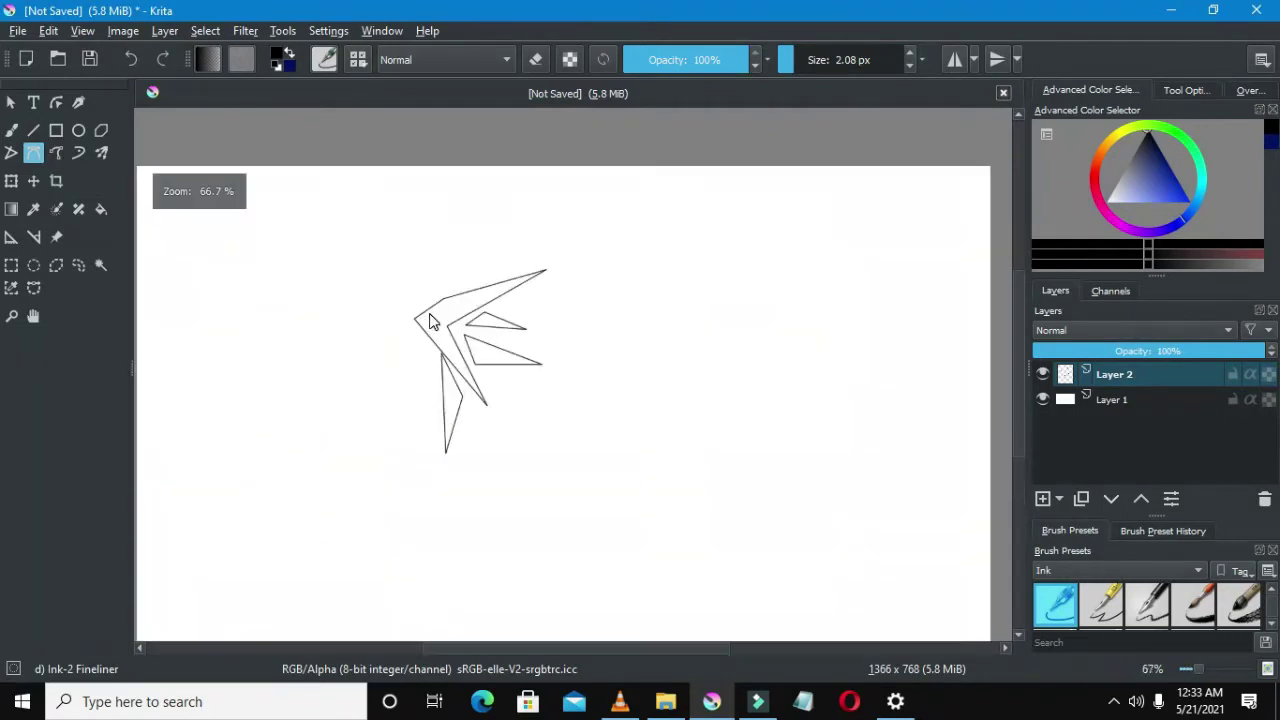
{"action": "scroll", "coordinate": [432, 320], "scroll_direction": "up", "scroll_amount": 1}
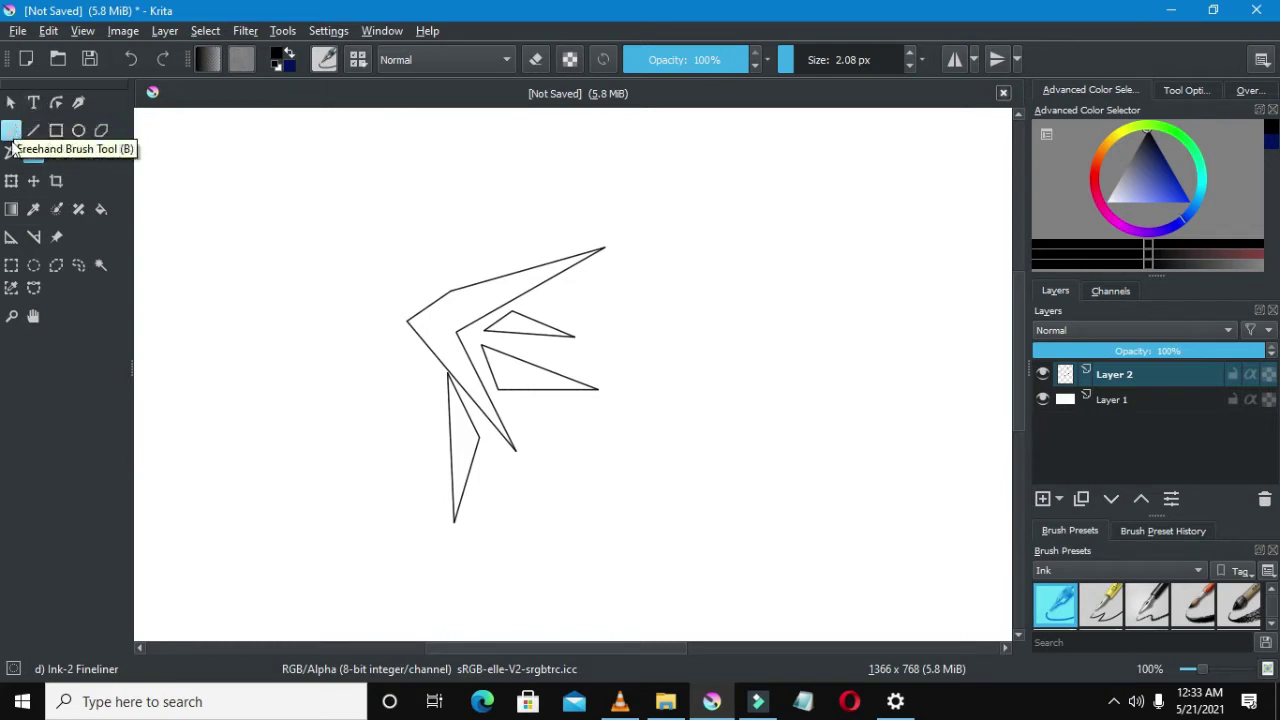
{"action": "left_click", "coordinate": [10, 131]}
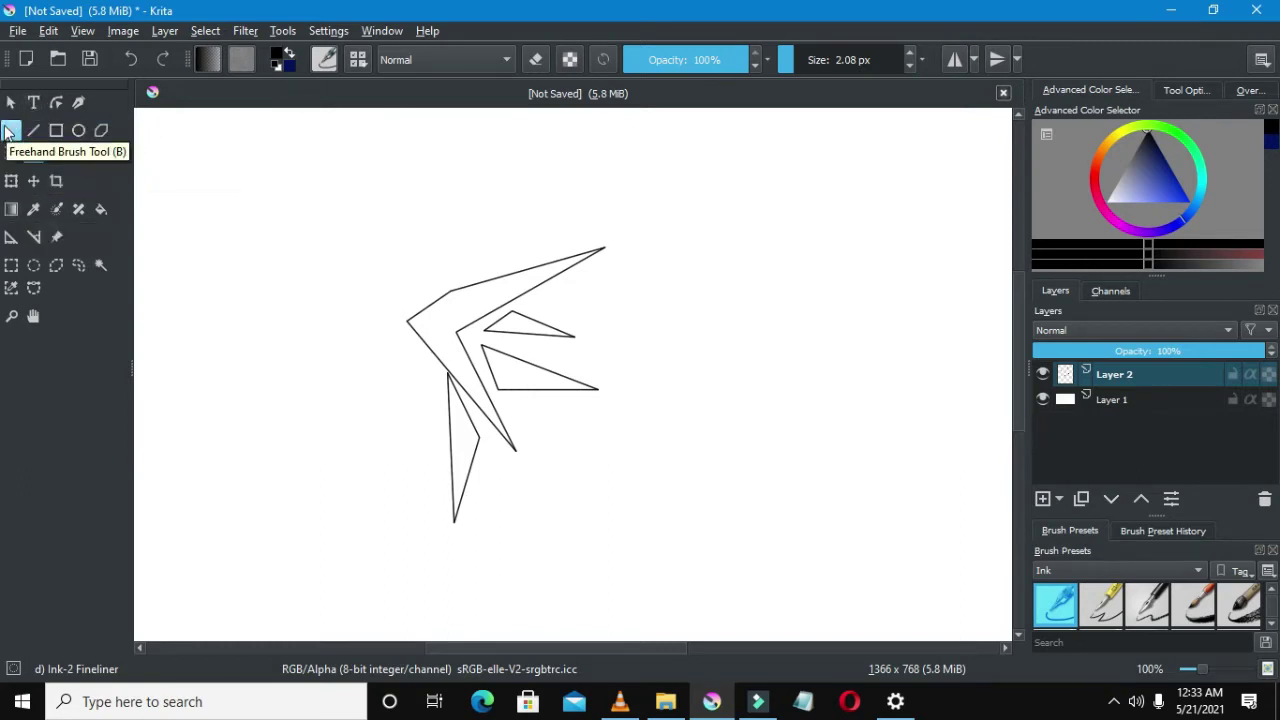
{"action": "left_click", "coordinate": [56, 130]}
{"action": "left_click_drag", "start_coordinate": [292, 211], "coordinate": [630, 462]}
{"action": "left_click", "coordinate": [407, 195]}
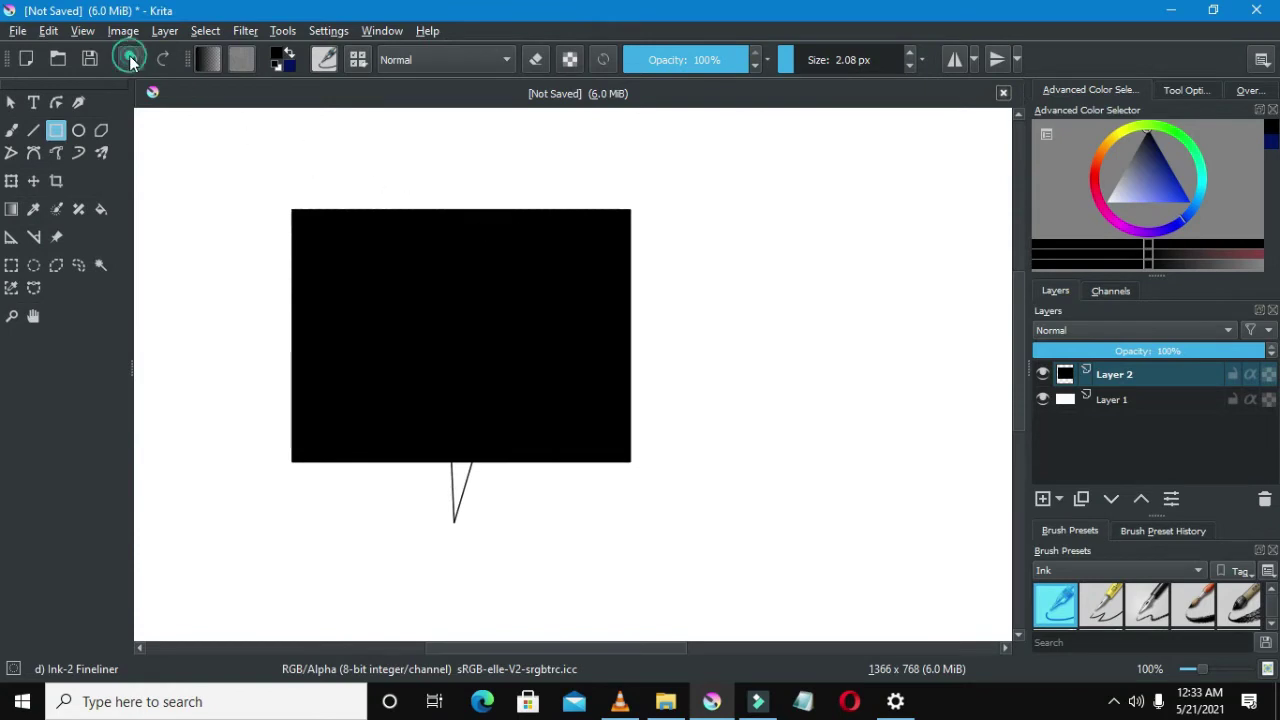
{"action": "left_click", "coordinate": [130, 59]}
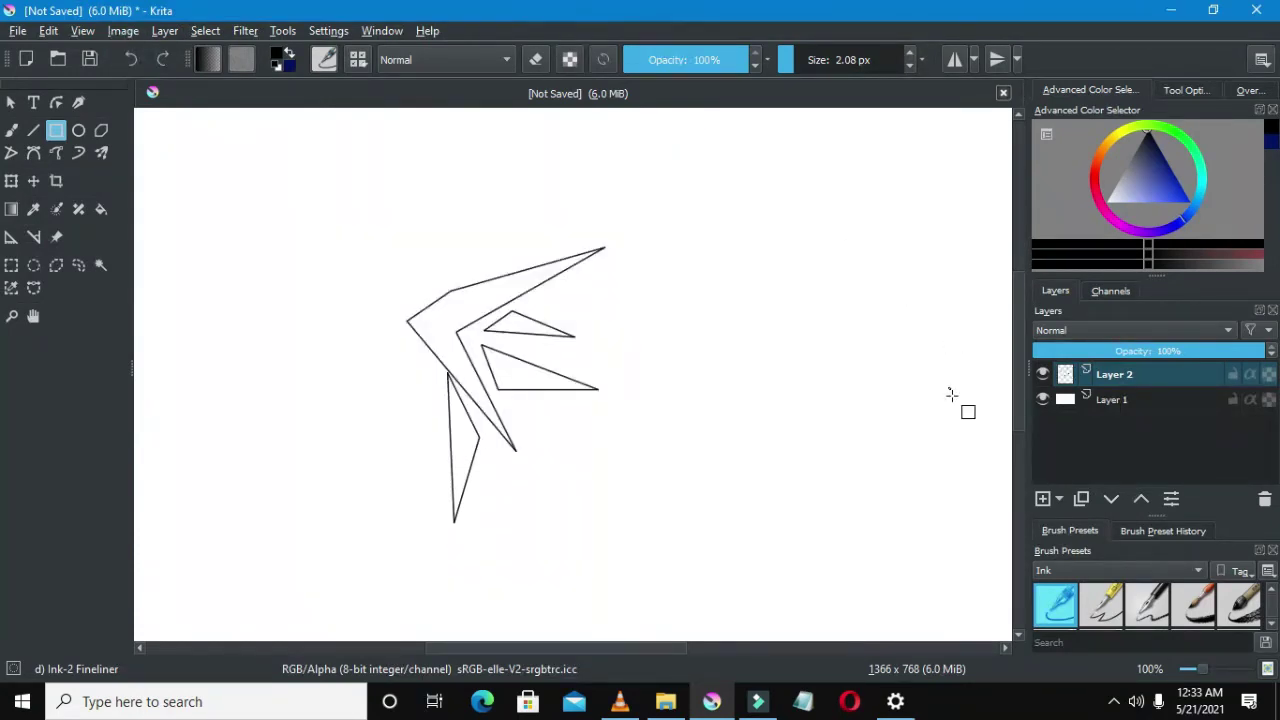
Delete the white background, add Layer 3 beneath the outline layer, and pick blue.
{"action": "left_click", "coordinate": [1111, 400]}
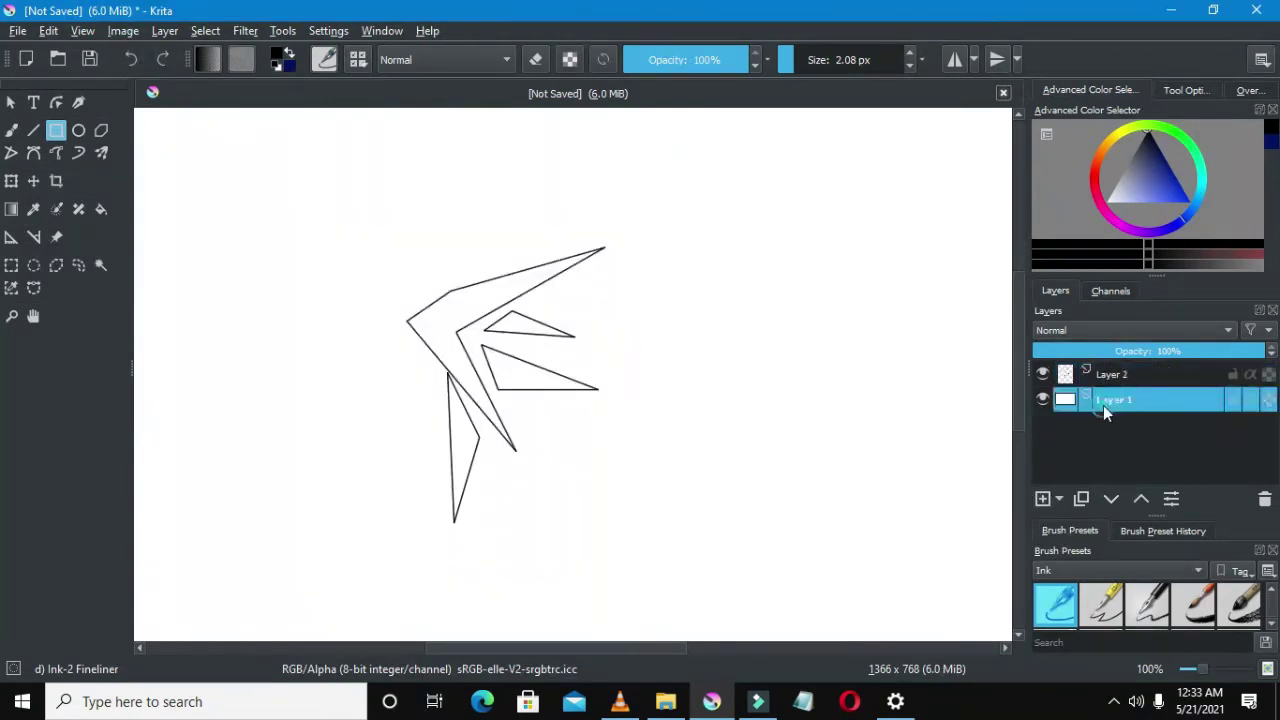
{"action": "left_click", "coordinate": [1264, 498]}
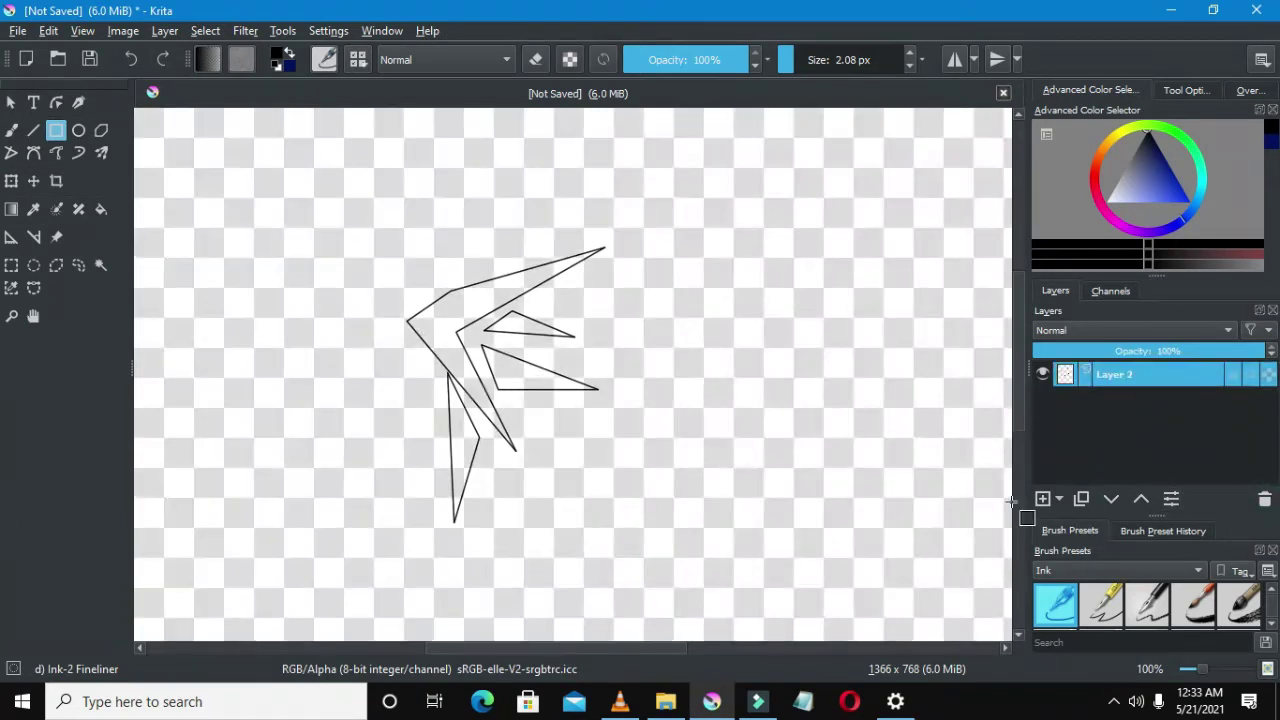
{"action": "left_click", "coordinate": [1042, 498]}
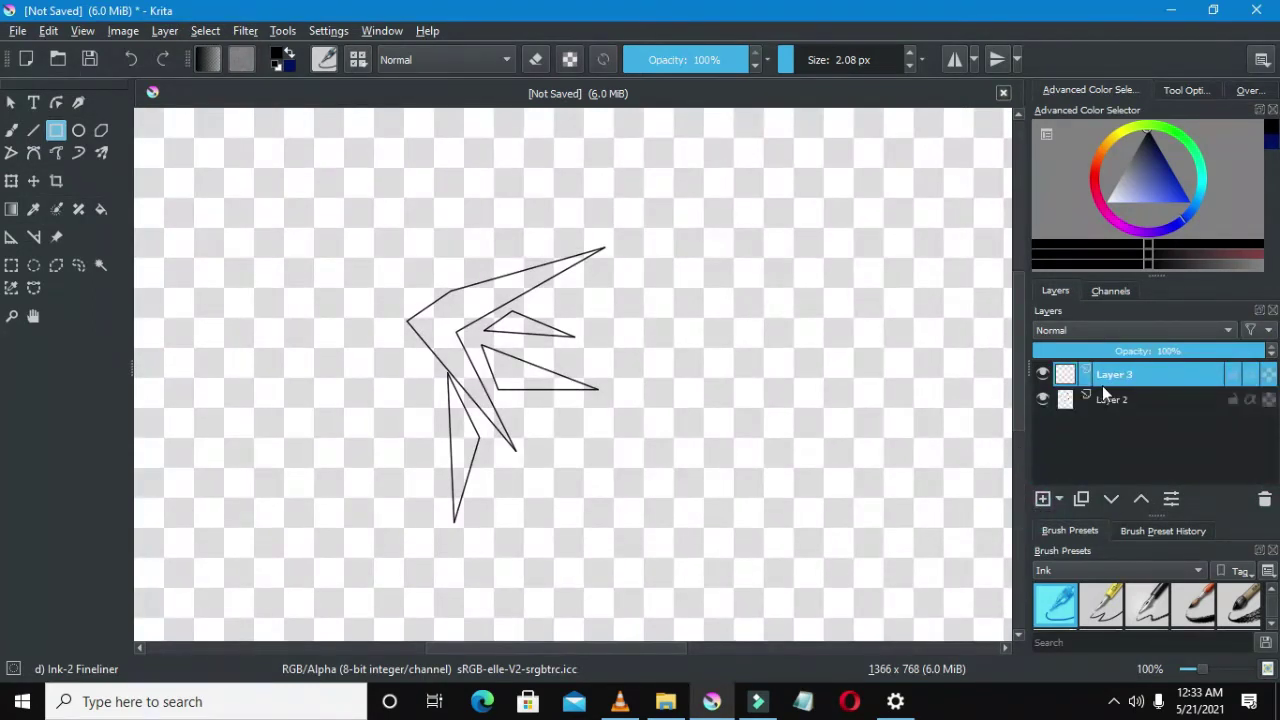
{"action": "left_click_drag", "start_coordinate": [1102, 378], "coordinate": [1108, 415]}
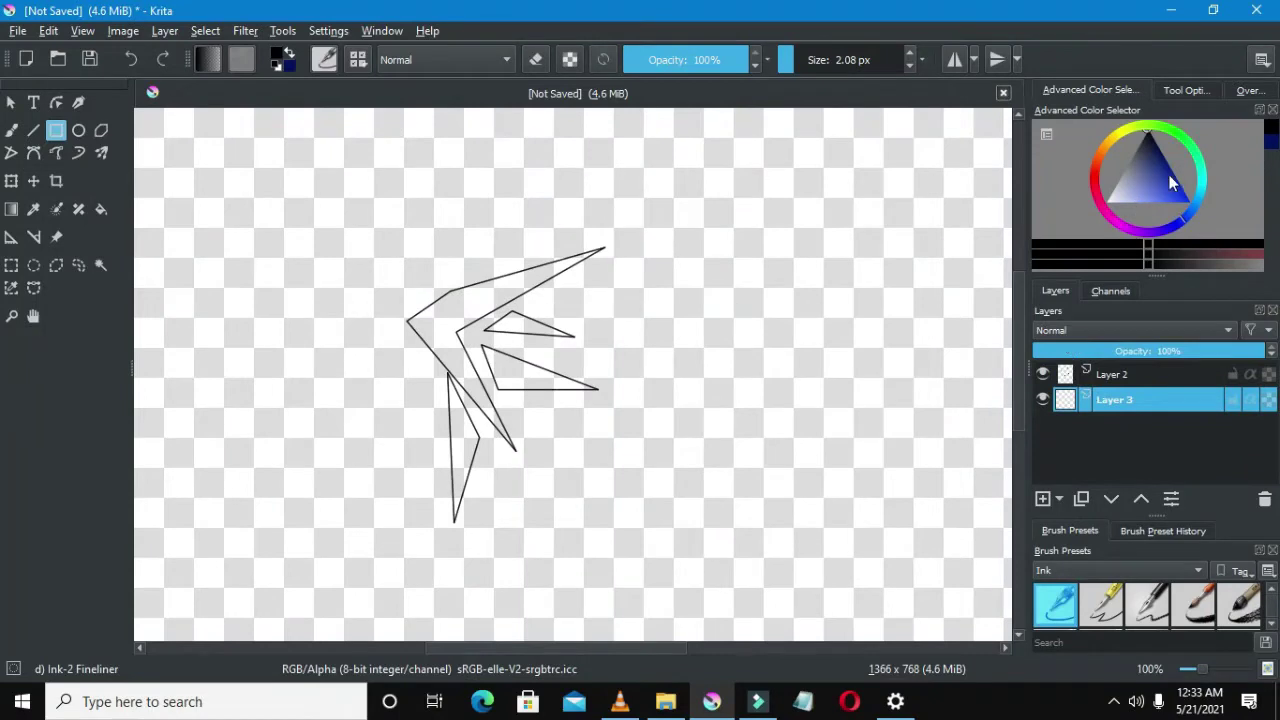
{"action": "left_click_drag", "start_coordinate": [1164, 185], "coordinate": [1194, 213]}
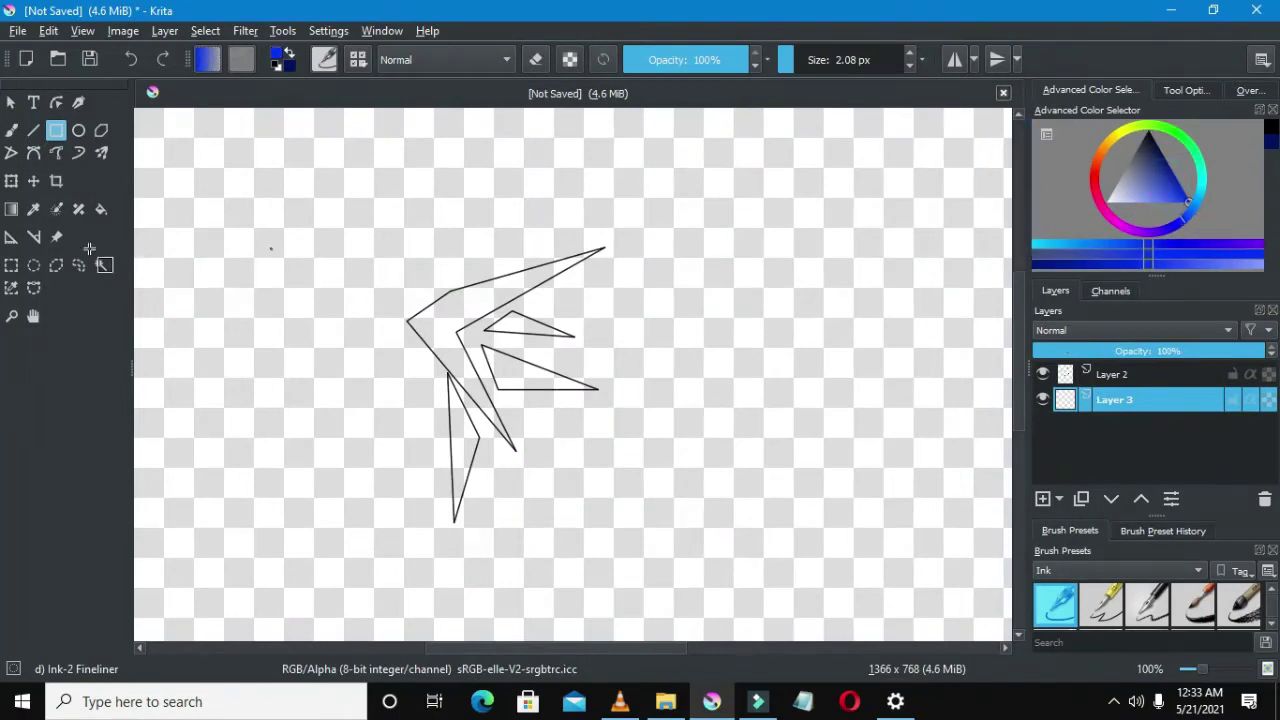
Fill the wing and two feather triangles cyan on Layer 3, undoing the tail fill.
{"action": "left_click", "coordinate": [100, 208]}
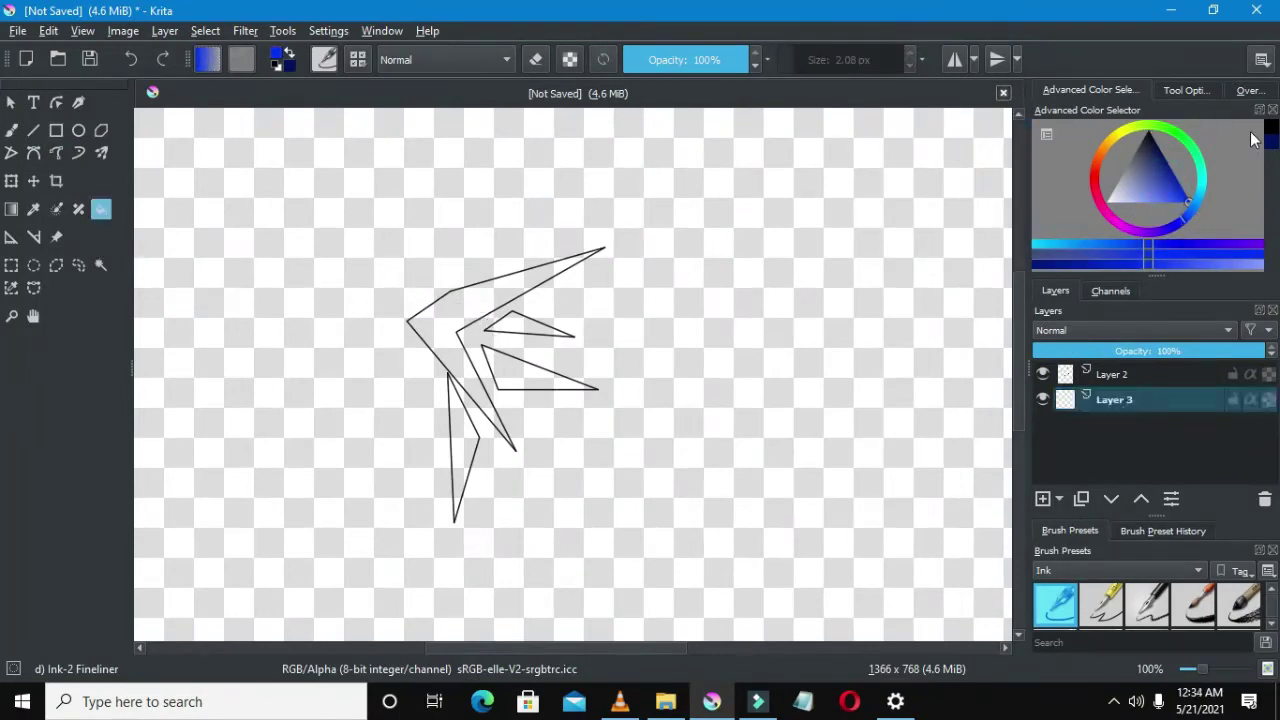
{"action": "left_click", "coordinate": [1206, 182]}
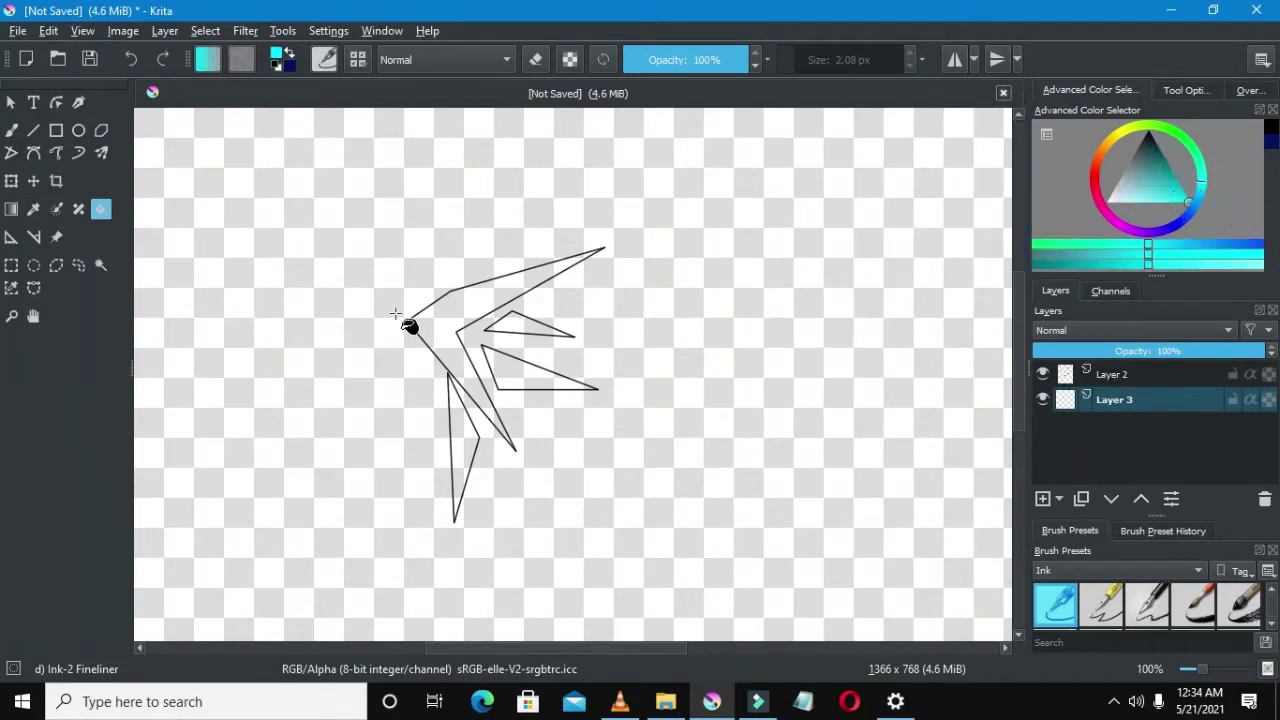
{"action": "left_click", "coordinate": [437, 320]}
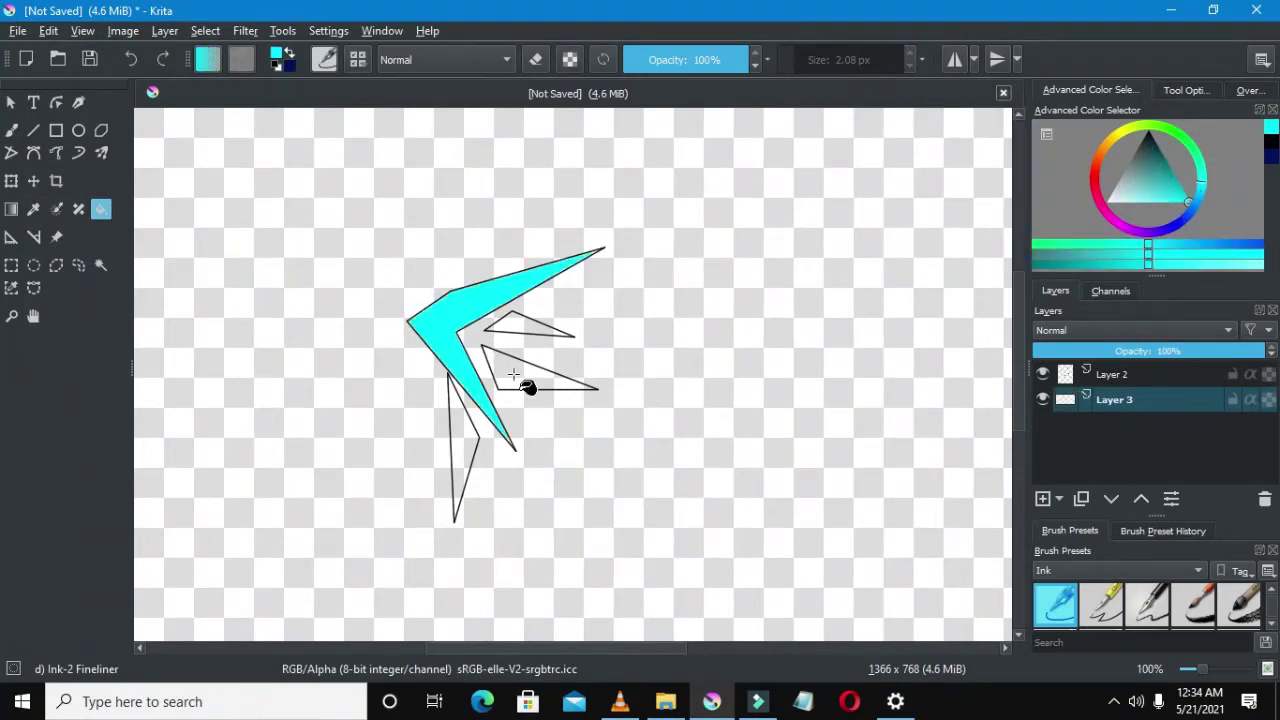
{"action": "left_click", "coordinate": [513, 375]}
{"action": "left_click", "coordinate": [519, 328]}
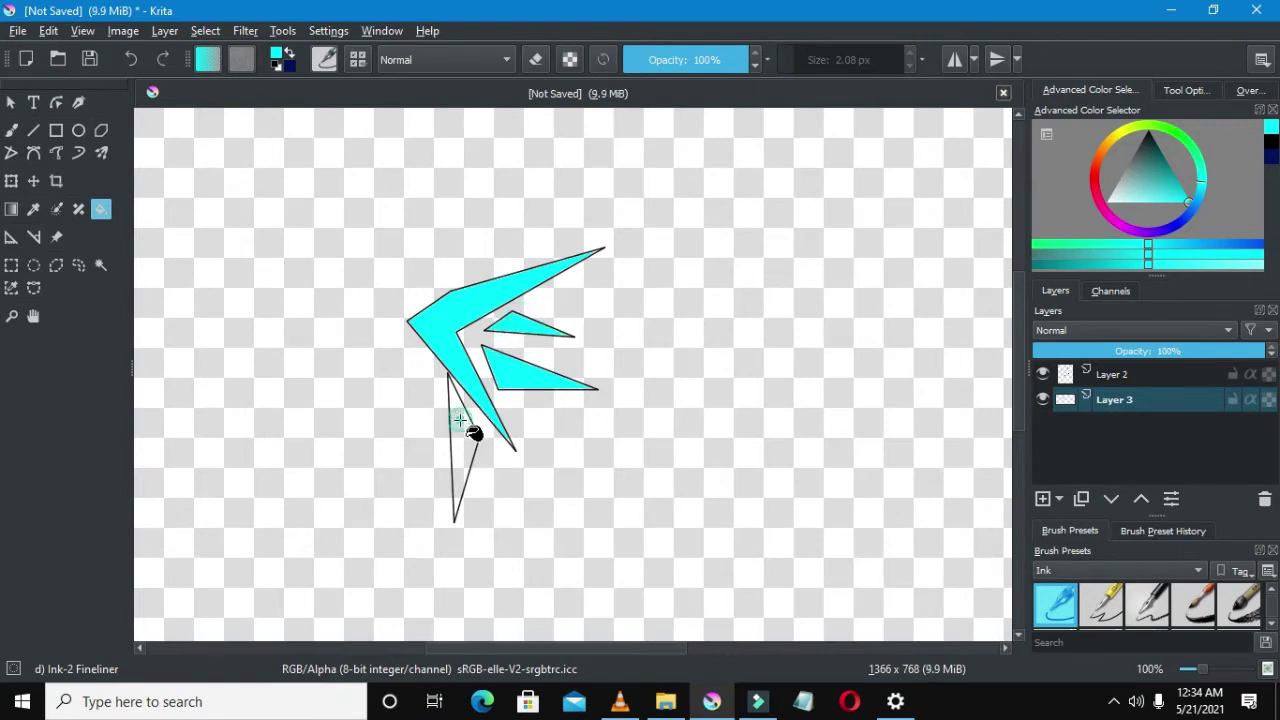
{"action": "left_click", "coordinate": [458, 420]}
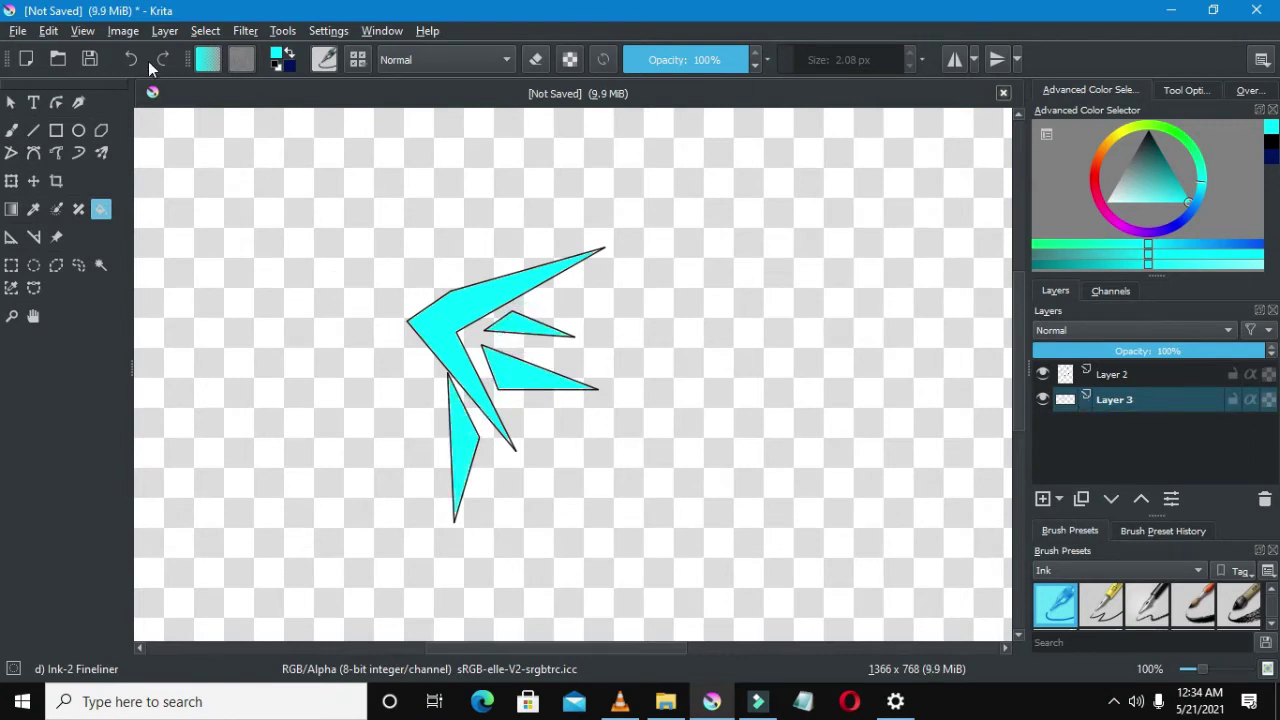
{"action": "left_click", "coordinate": [135, 60]}
Compare the layers by toggling visibility, then delete the black outline Layer 2.
{"action": "left_click", "coordinate": [1043, 374]}
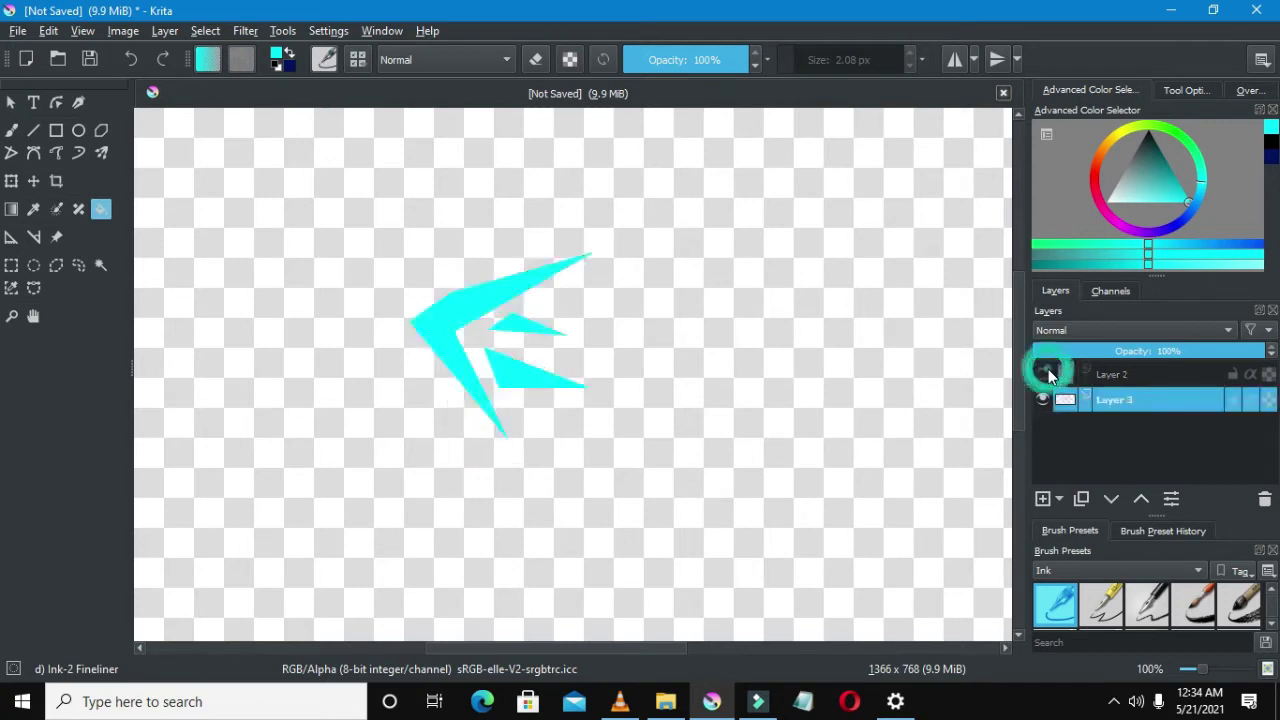
{"action": "left_click", "coordinate": [1043, 374]}
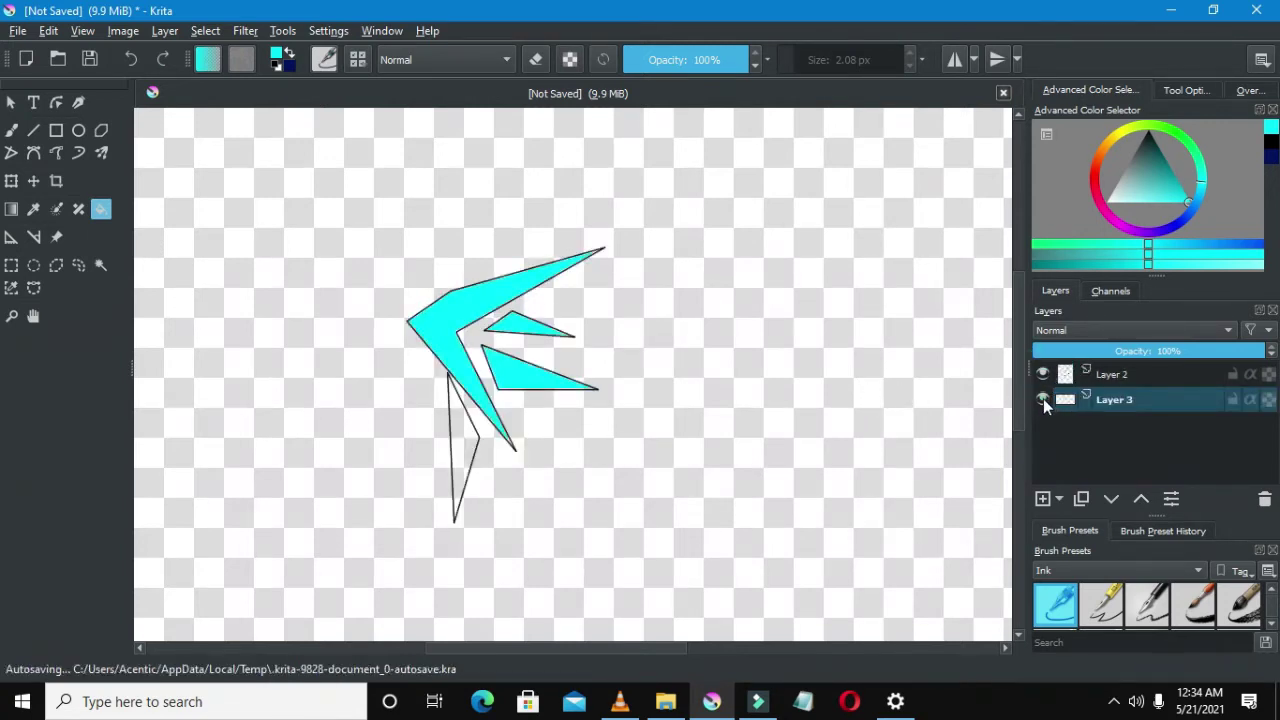
{"action": "left_click", "coordinate": [1043, 400]}
{"action": "left_click", "coordinate": [1043, 400]}
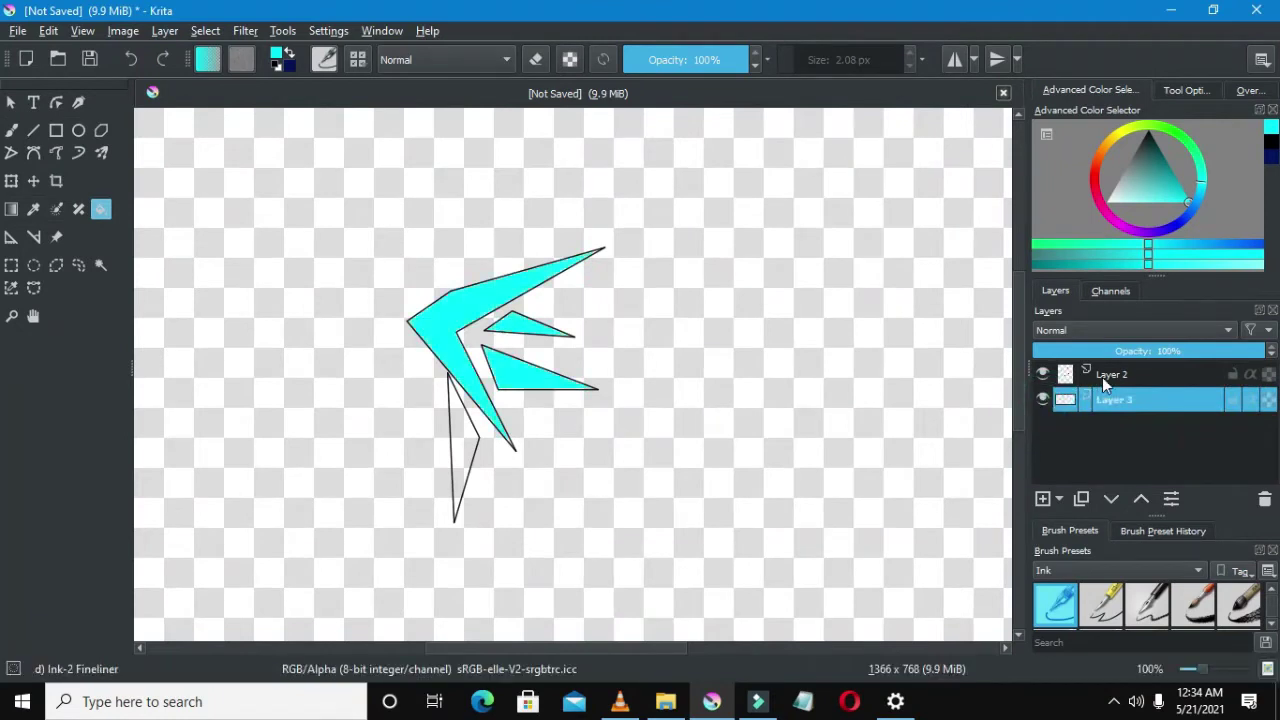
{"action": "left_click", "coordinate": [1102, 377]}
{"action": "left_click", "coordinate": [1265, 498]}
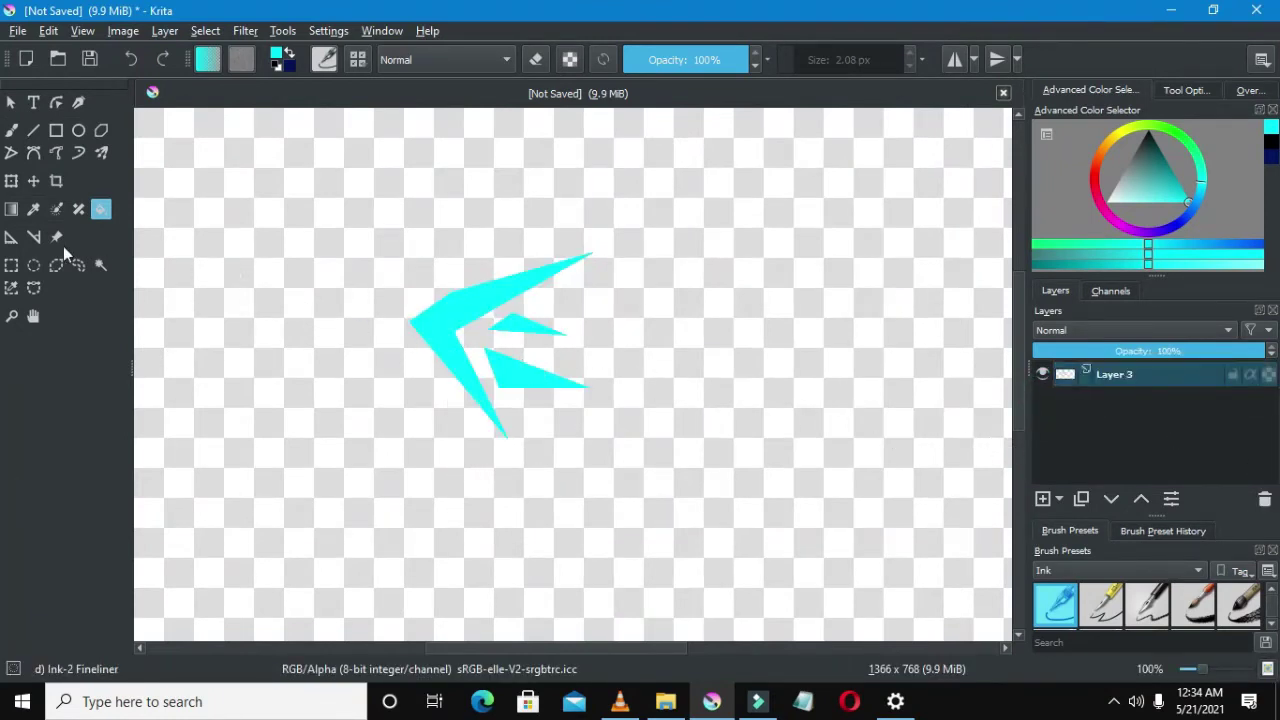
Add Layer 4 for the circle, undoing a trial filled cyan ellipse.
{"action": "left_click", "coordinate": [78, 130]}
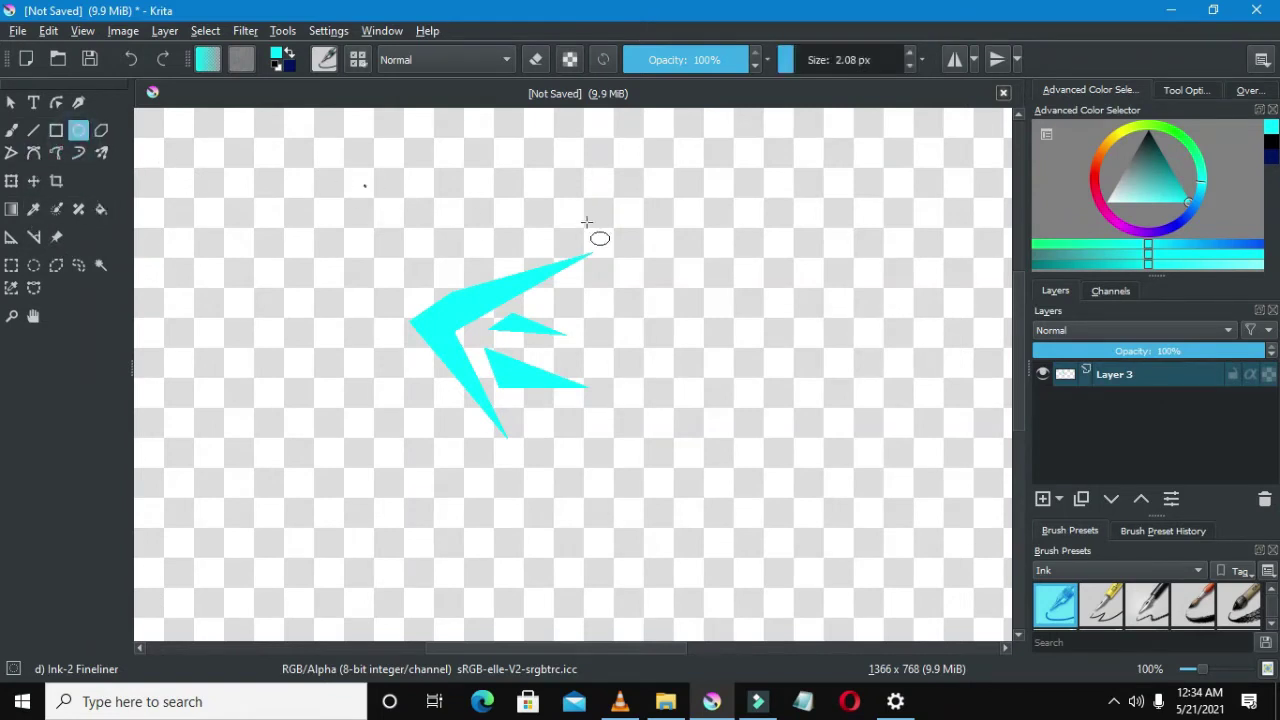
{"action": "left_click", "coordinate": [1041, 498]}
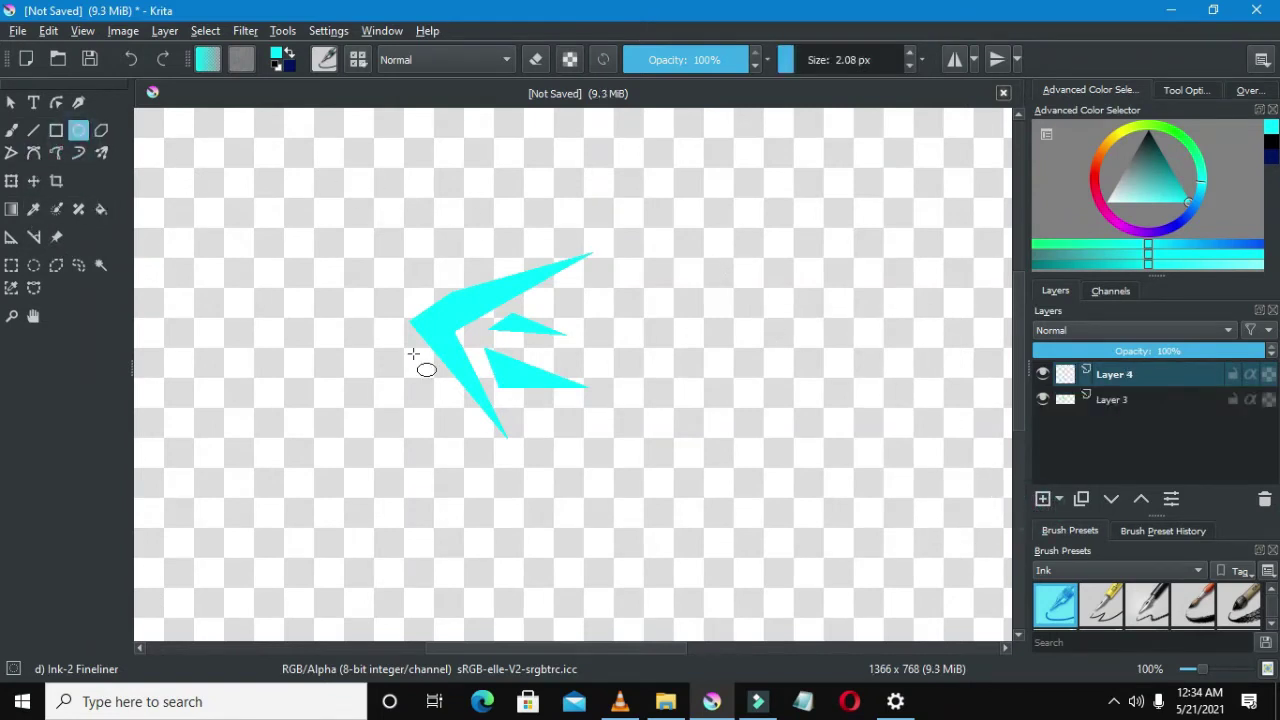
{"action": "mouse_move", "coordinate": [383, 248]}
{"action": "left_mouse_down"}
{"action": "mouse_move", "coordinate": [548, 422]}
{"action": "mouse_move", "coordinate": [632, 476]}
{"action": "left_mouse_up"}
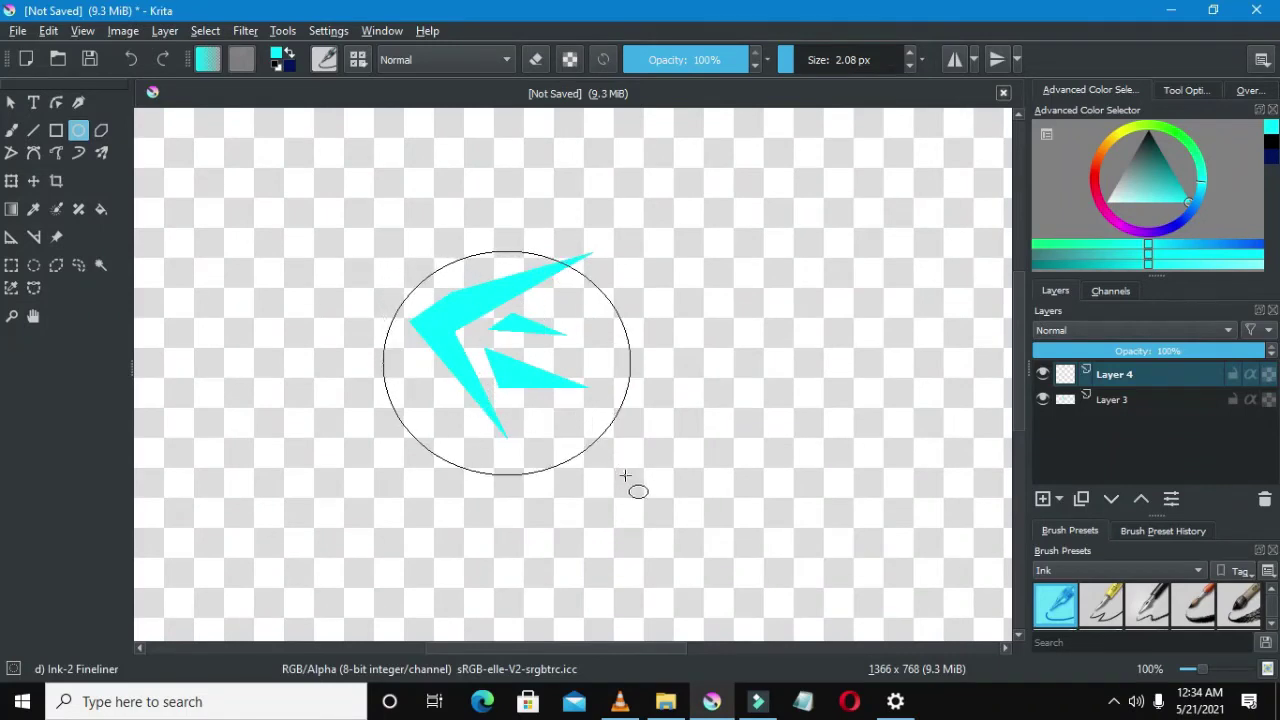
{"action": "left_click", "coordinate": [131, 59]}
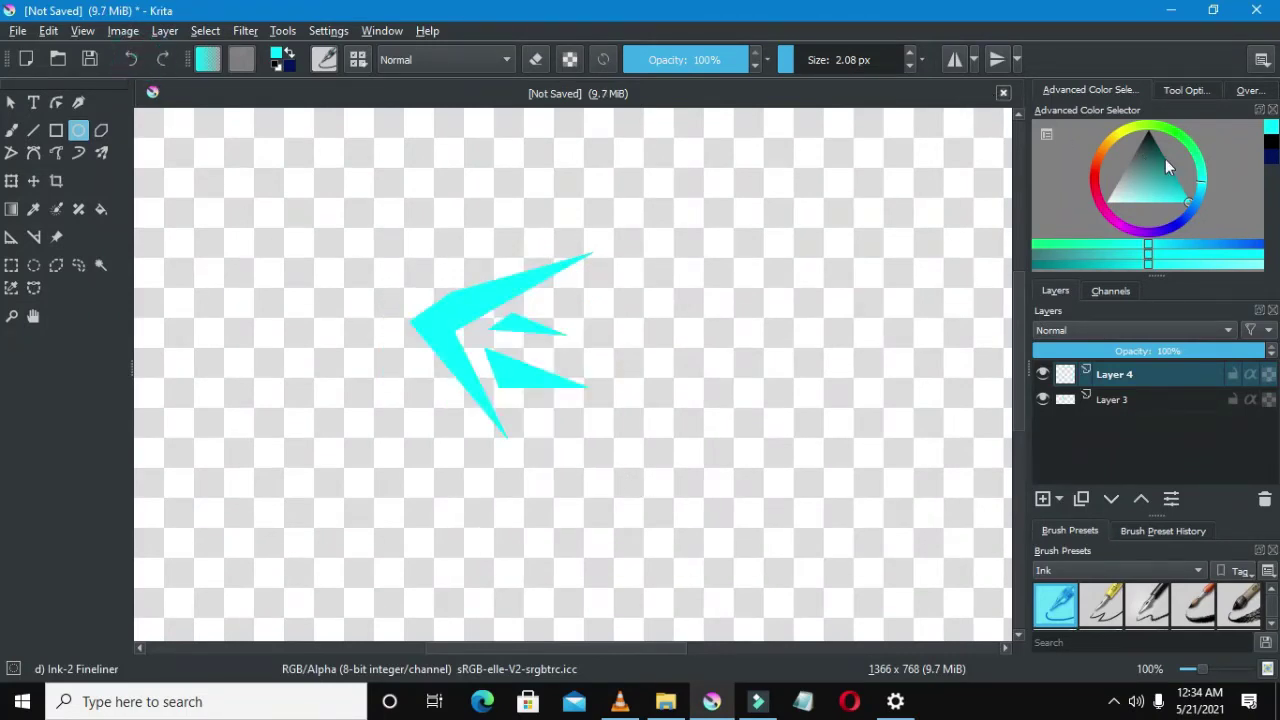
Try several hues in the colour selector, settling on black.
{"action": "mouse_move", "coordinate": [1203, 185]}
{"action": "left_mouse_down"}
{"action": "mouse_move", "coordinate": [1192, 204]}
{"action": "mouse_move", "coordinate": [1146, 155]}
{"action": "left_mouse_up"}
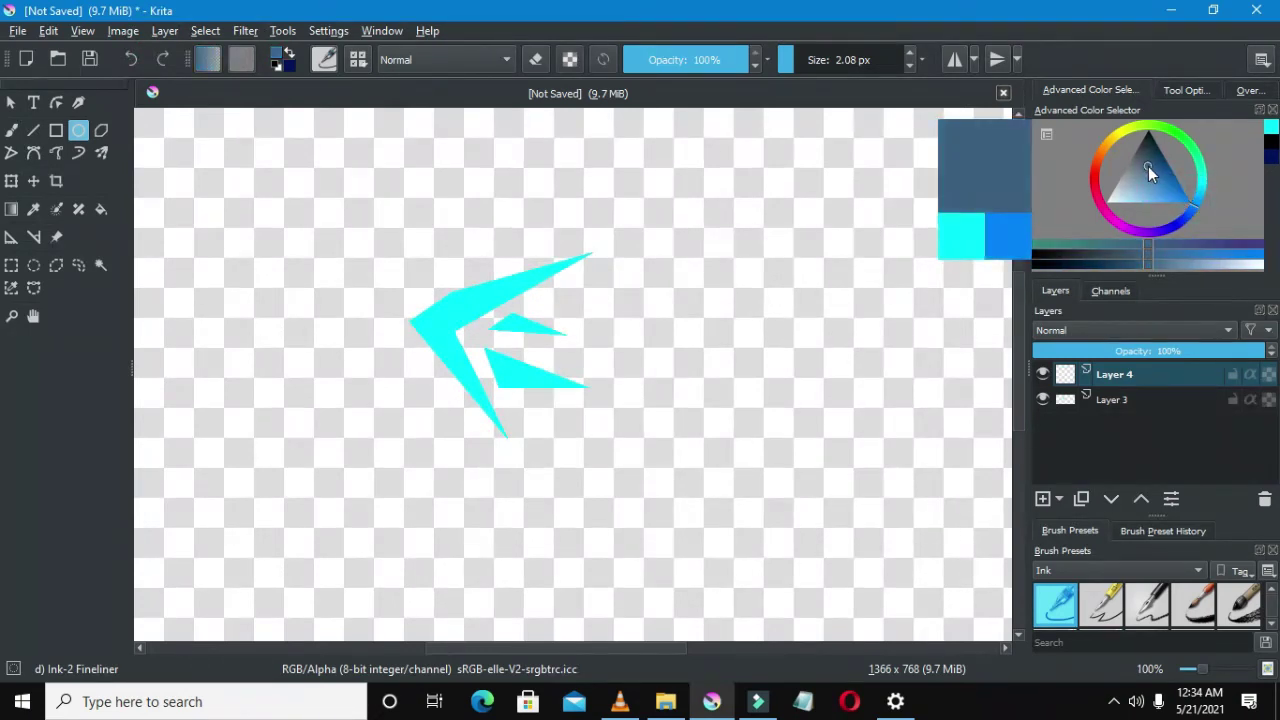
{"action": "left_click_drag", "start_coordinate": [1188, 215], "coordinate": [1120, 215]}
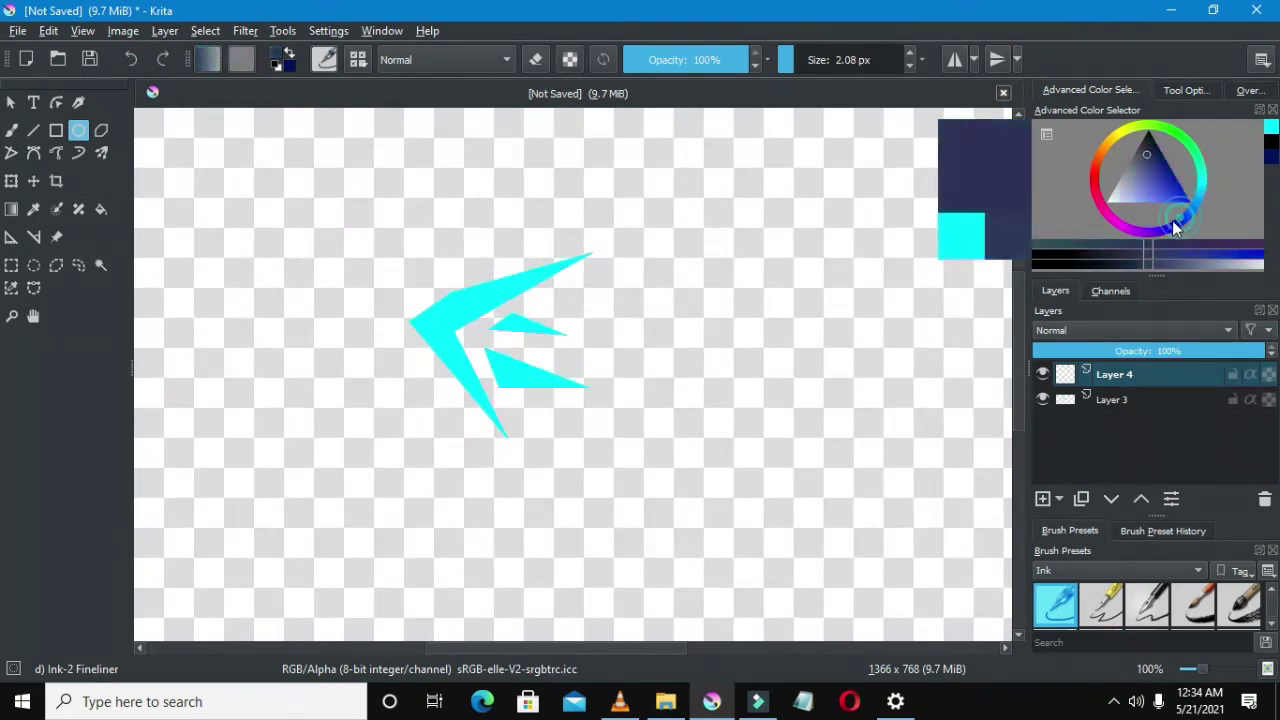
{"action": "left_click", "coordinate": [1188, 202]}
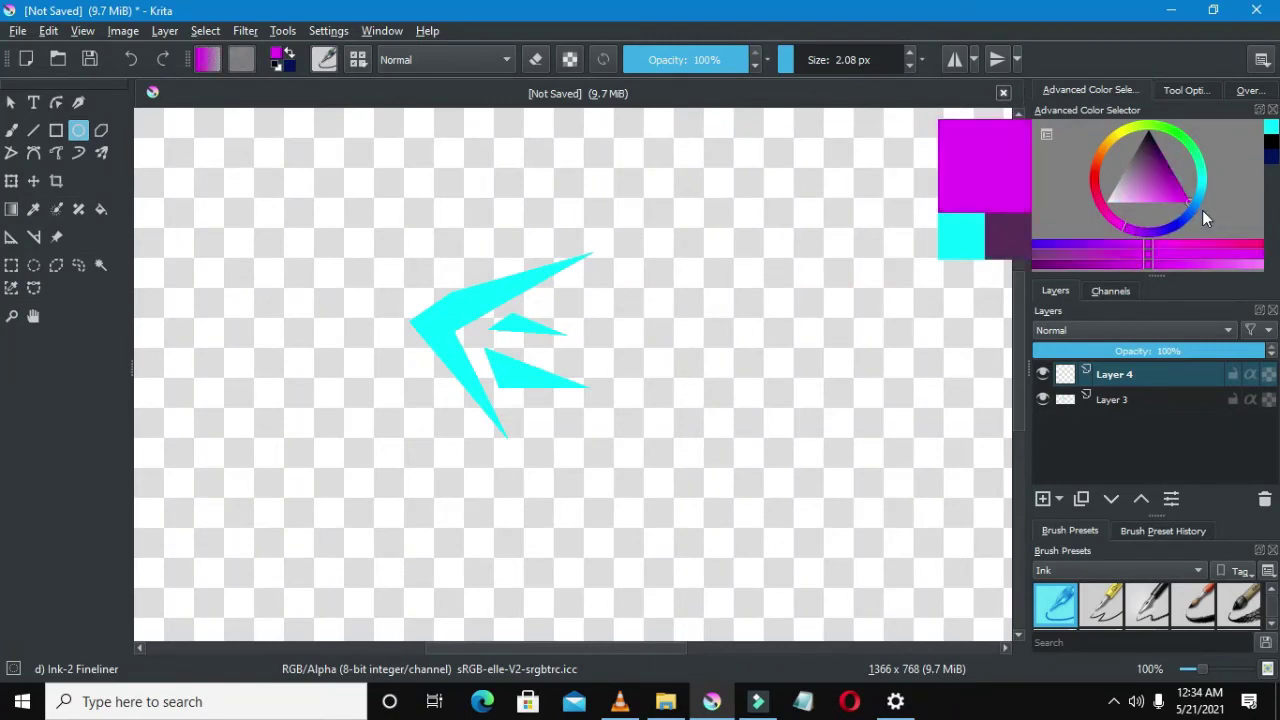
{"action": "left_click", "coordinate": [1175, 135]}
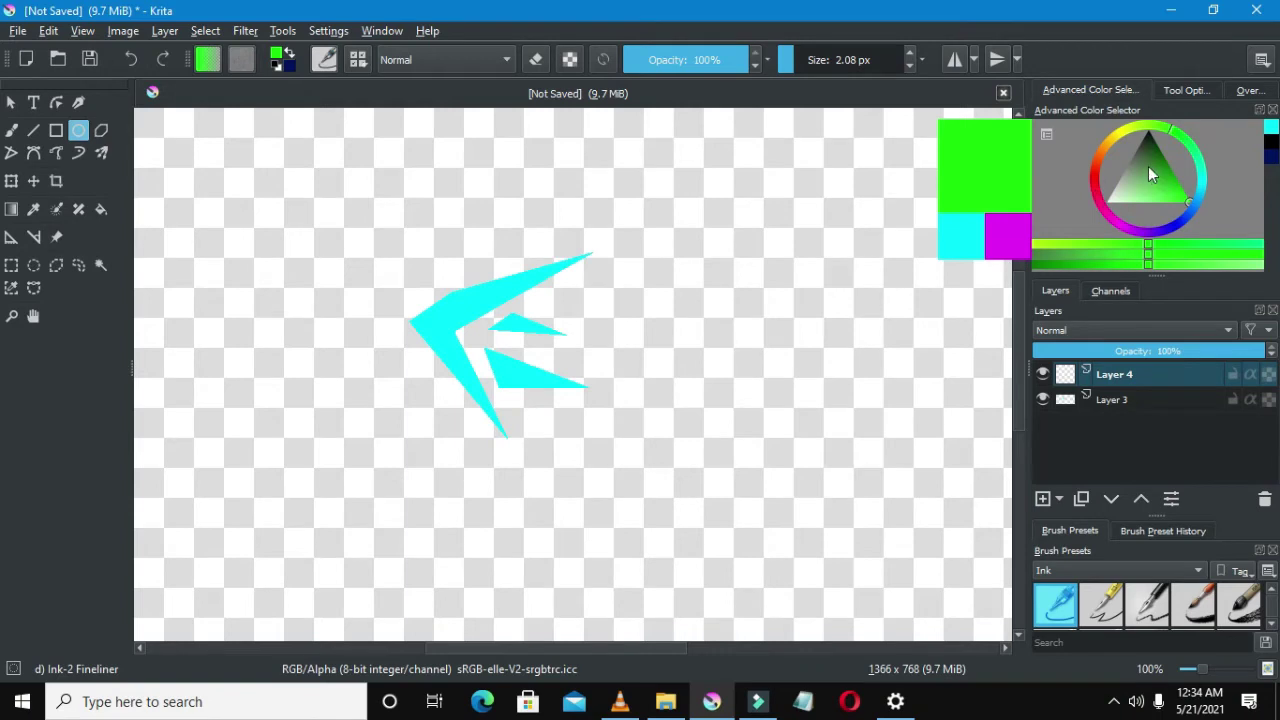
{"action": "left_click", "coordinate": [1148, 166]}
{"action": "left_click", "coordinate": [1146, 125]}
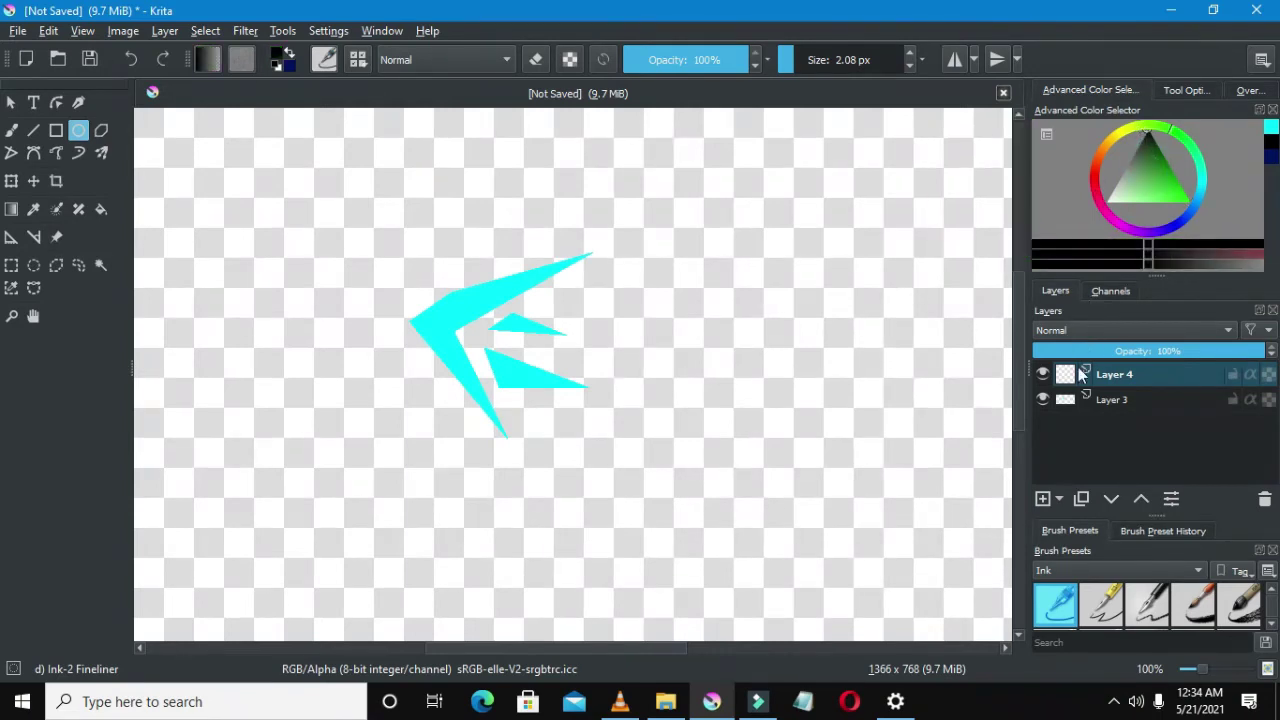
Check layer visibility and move Layer 4 below Layer 3.
{"action": "left_click", "coordinate": [1043, 374]}
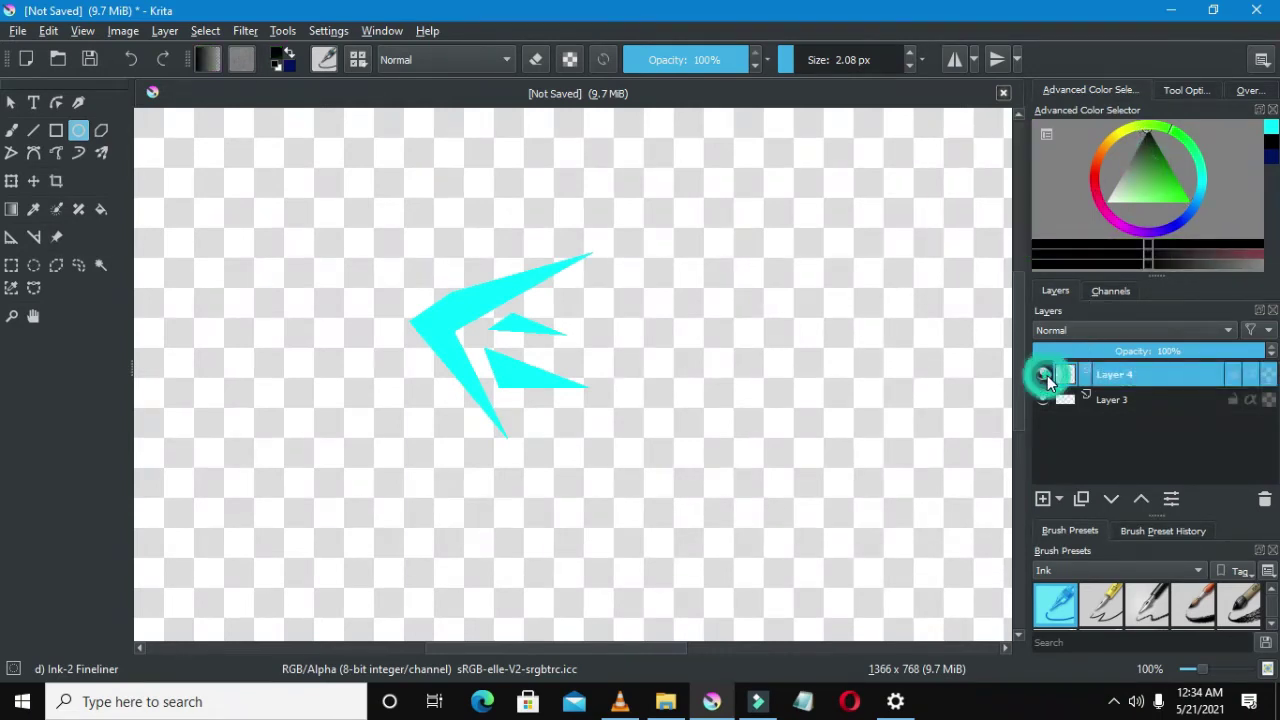
{"action": "left_click", "coordinate": [1043, 399]}
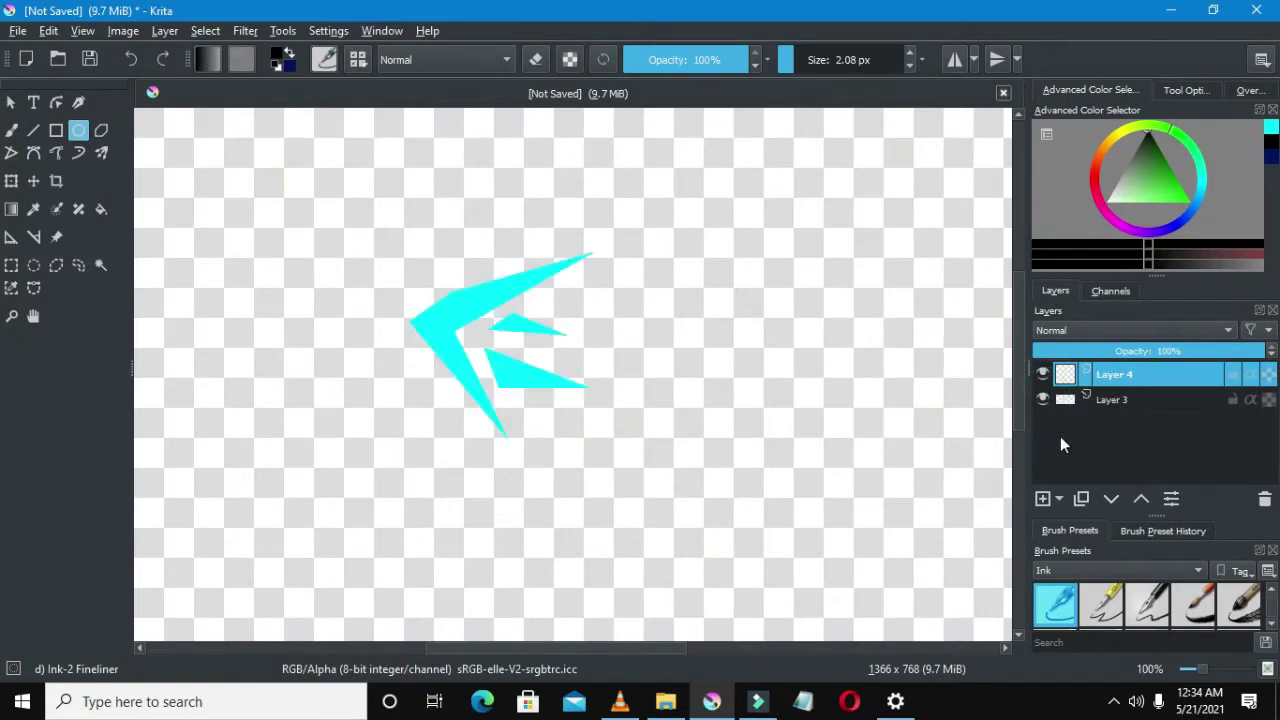
{"action": "left_click_drag", "start_coordinate": [1085, 376], "coordinate": [1100, 410]}
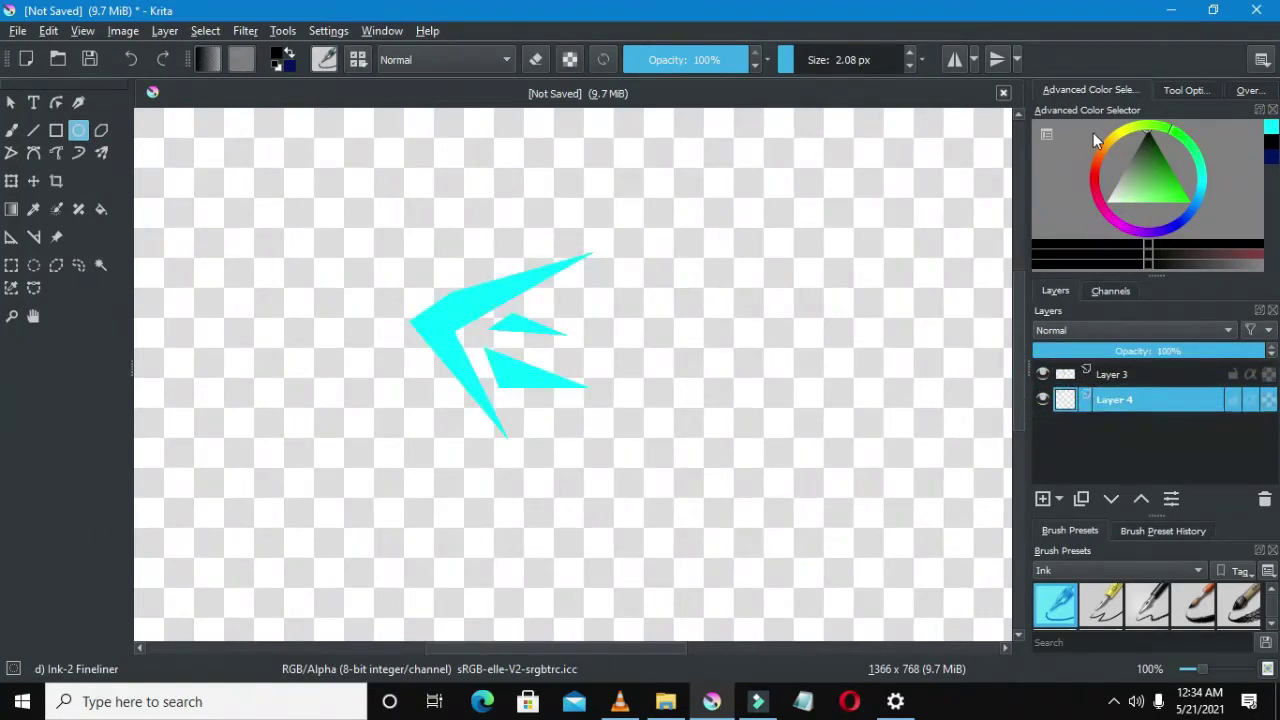
Set the Ellipse tool to Not Filled and drag a circle outline around the bird.
{"action": "left_click", "coordinate": [430, 268]}
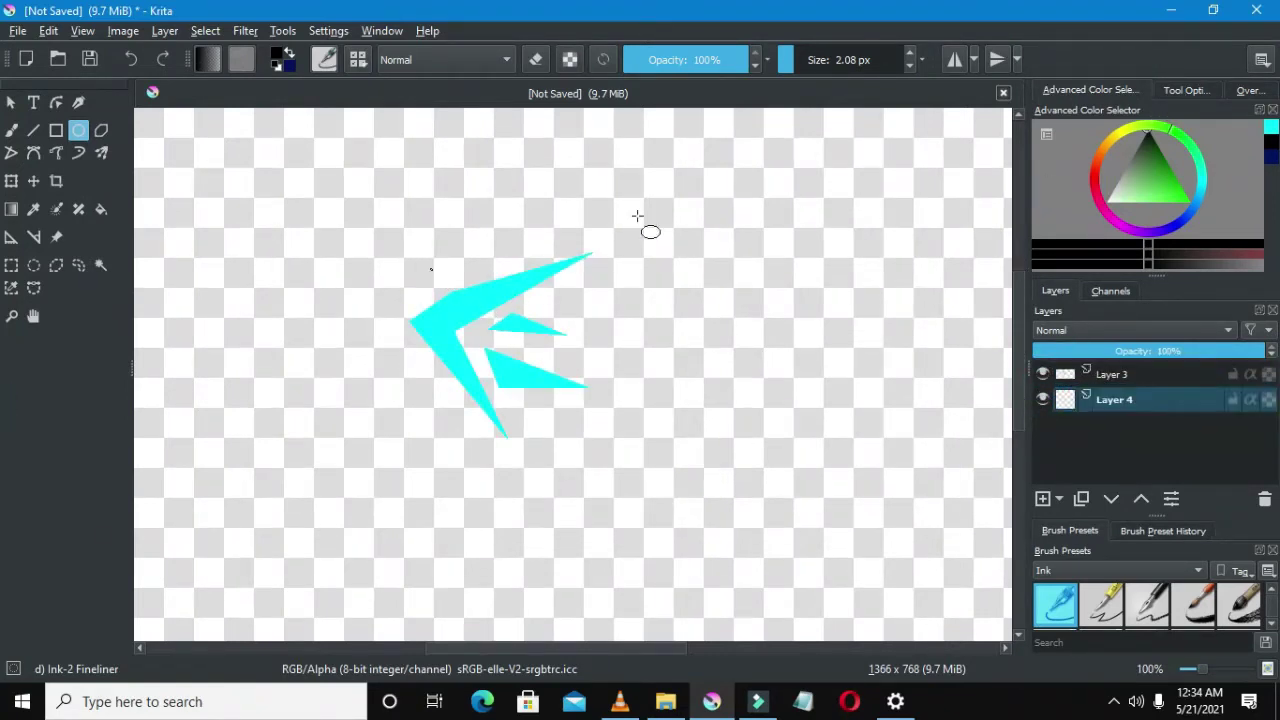
{"action": "left_click", "coordinate": [1185, 90]}
{"action": "left_click", "coordinate": [1126, 150]}
{"action": "left_click", "coordinate": [1113, 127]}
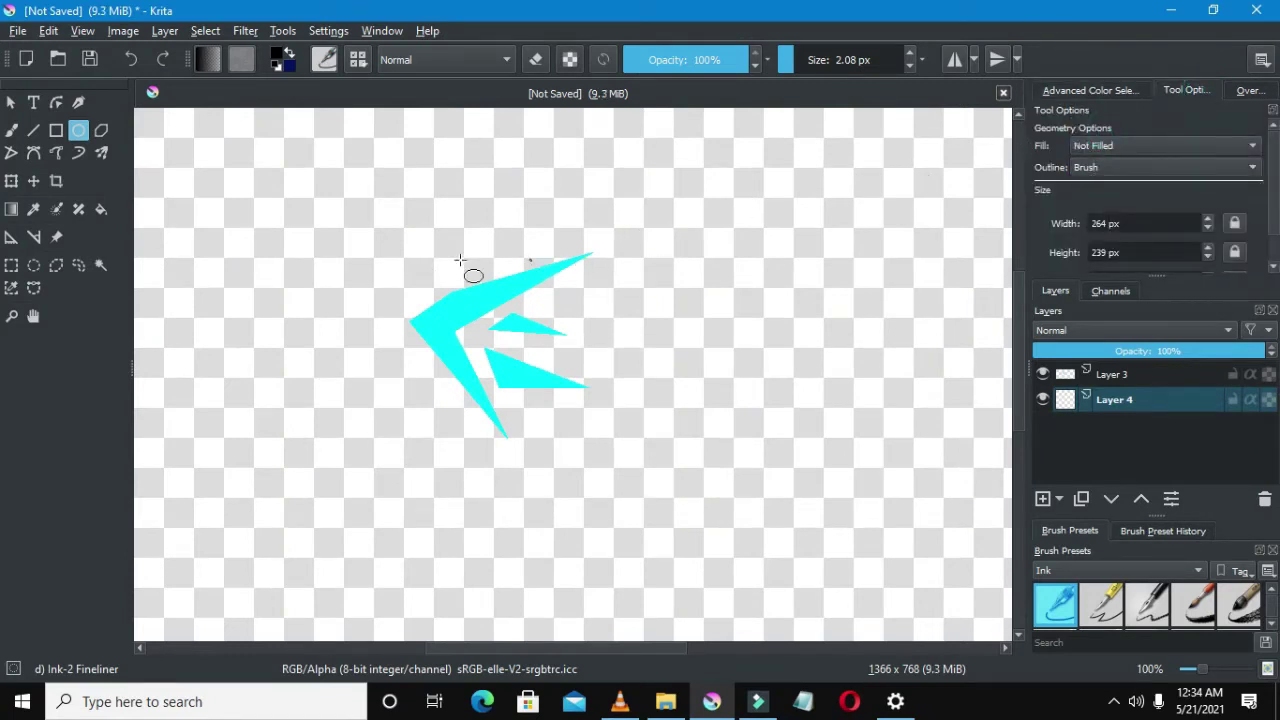
{"action": "left_click", "coordinate": [403, 257]}
{"action": "left_click_drag", "start_coordinate": [403, 257], "coordinate": [586, 461]}
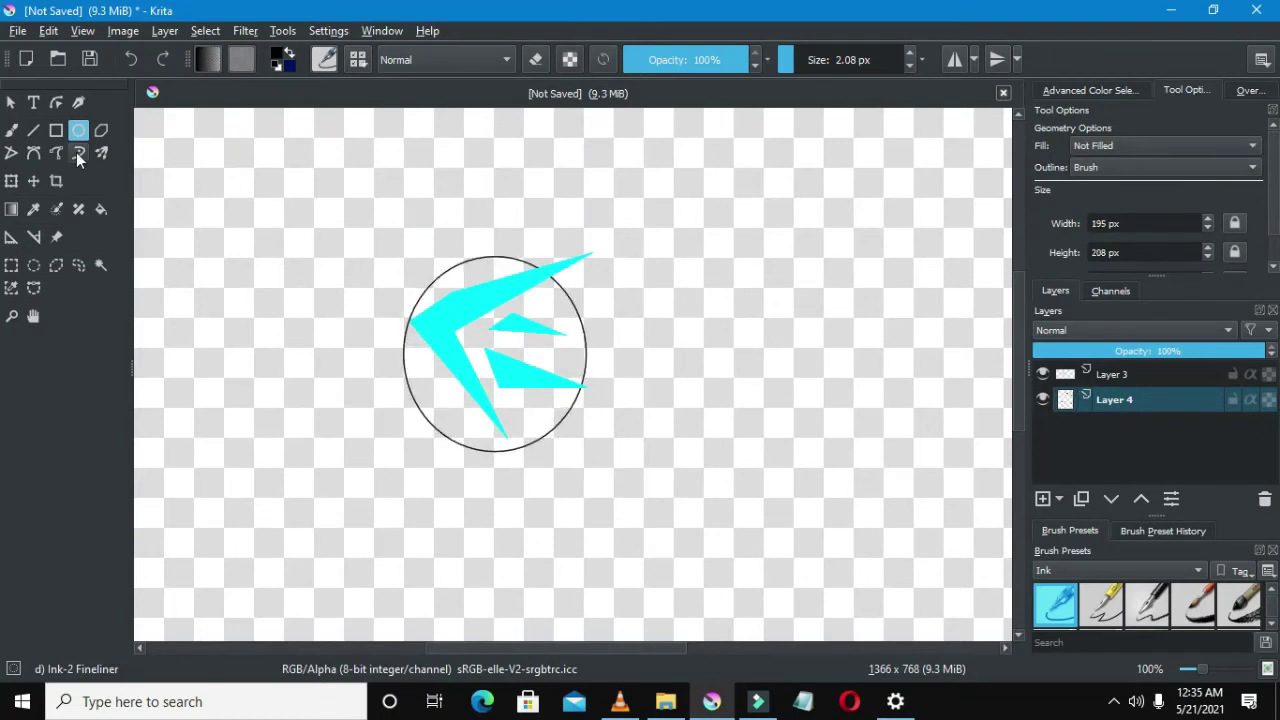
Nudge the Layer 4 circle slightly upward with the Move tool.
{"action": "left_click", "coordinate": [33, 180]}
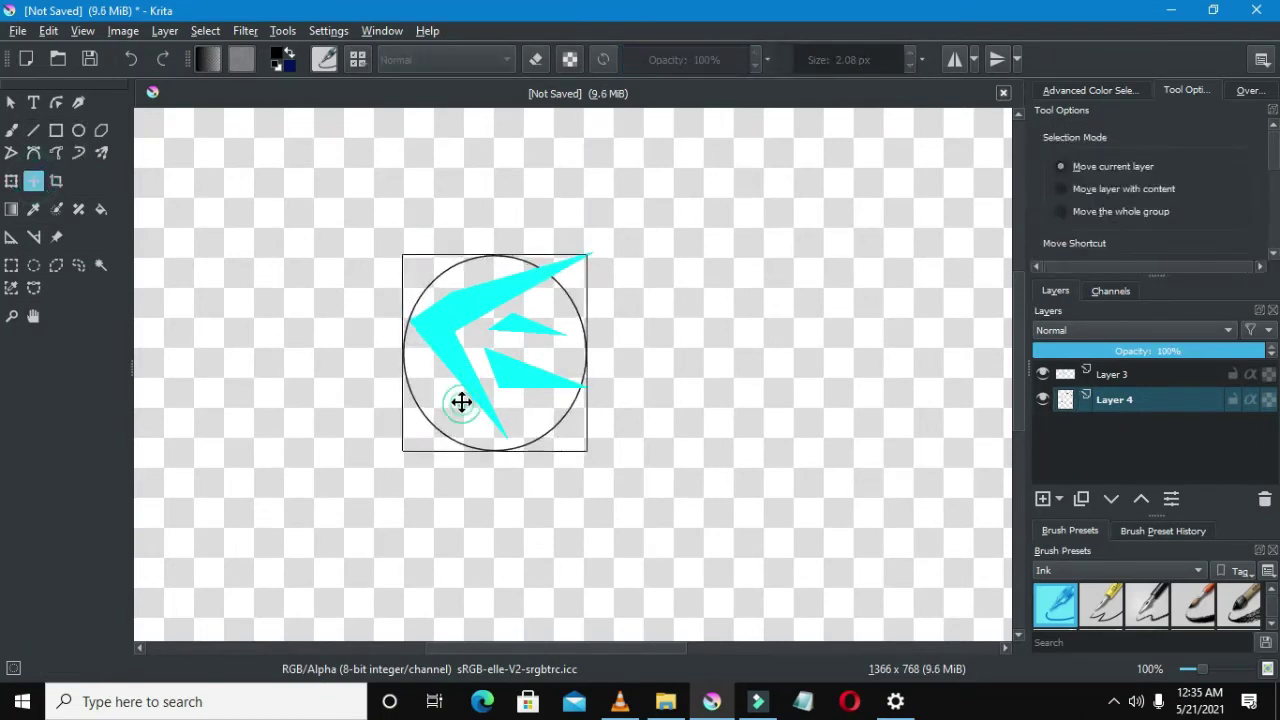
{"action": "left_click_drag", "start_coordinate": [460, 402], "coordinate": [455, 389]}
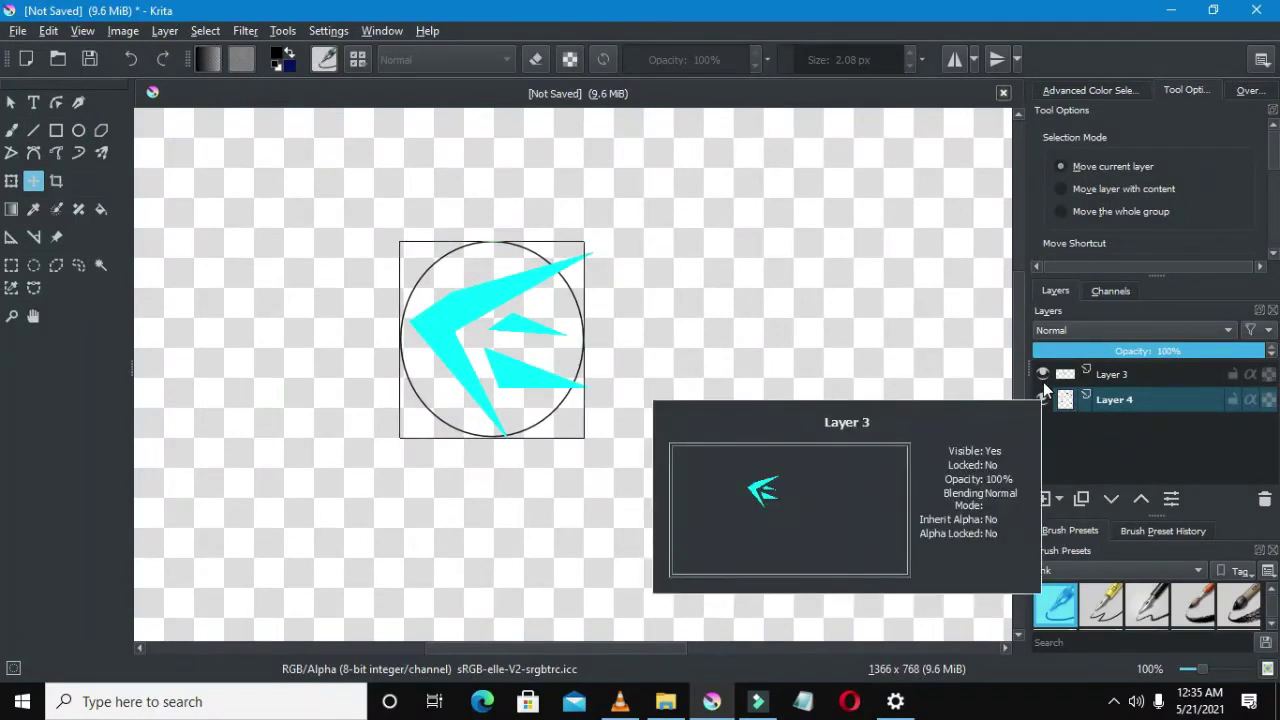
On new Layer 5, fill the circle's inside with teal and hide outline Layer 4.
{"action": "key", "text": "f"}
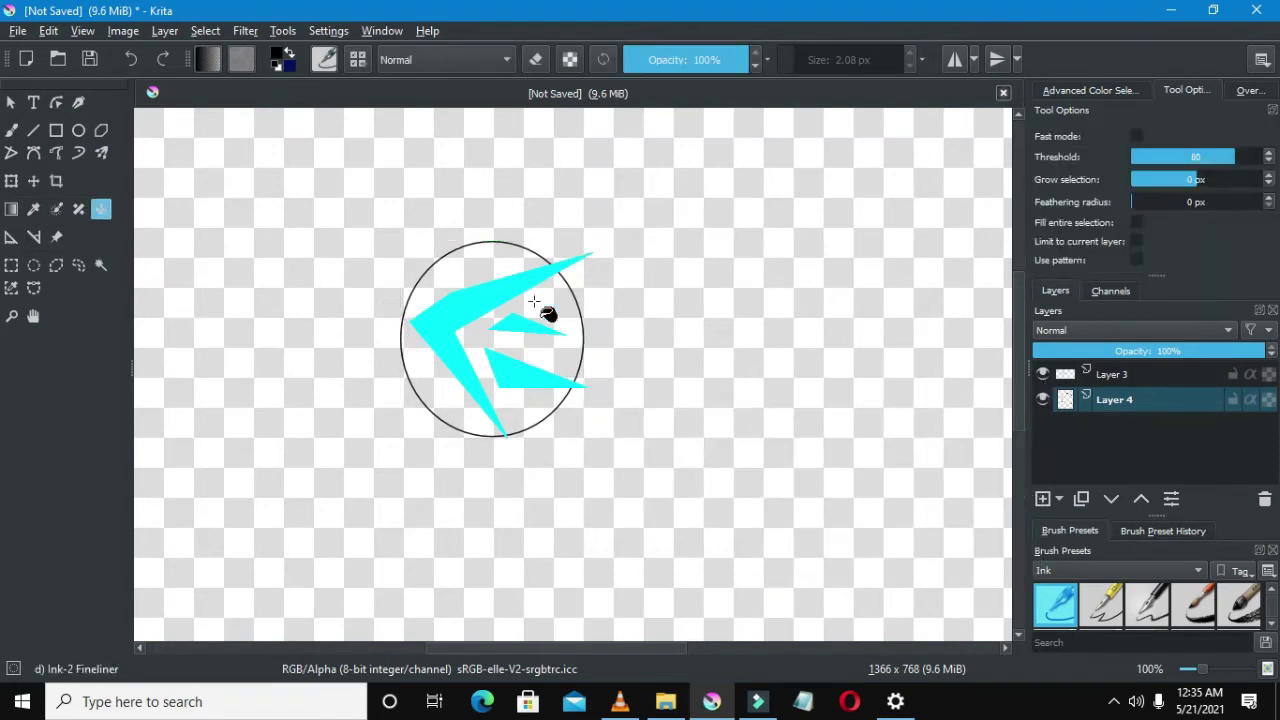
{"action": "left_click", "coordinate": [1043, 498]}
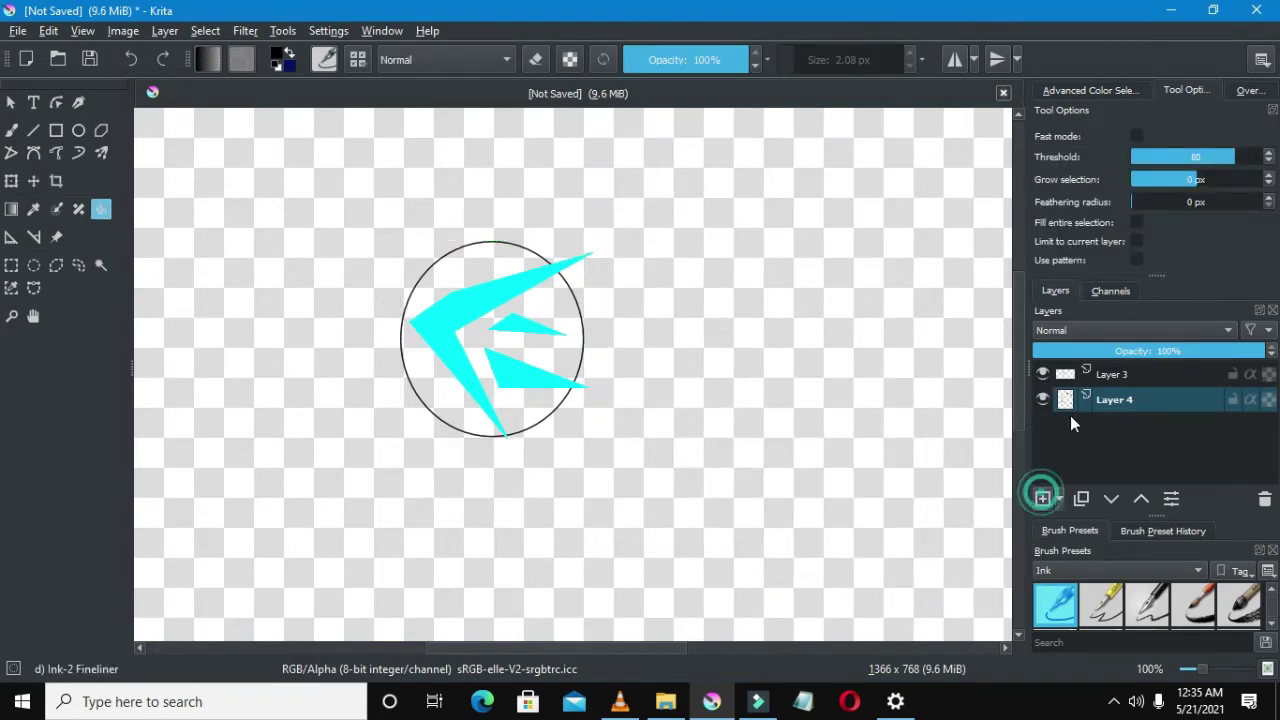
{"action": "left_click", "coordinate": [1087, 89]}
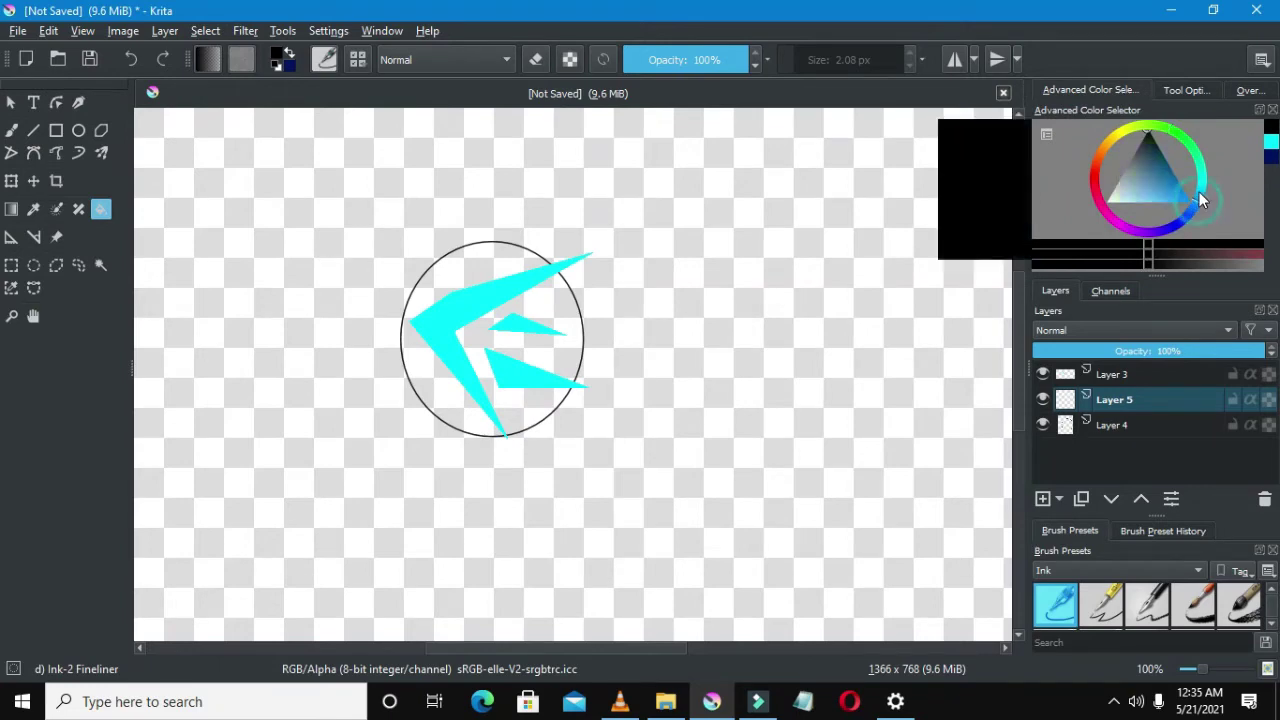
{"action": "left_click_drag", "start_coordinate": [1199, 192], "coordinate": [1178, 181]}
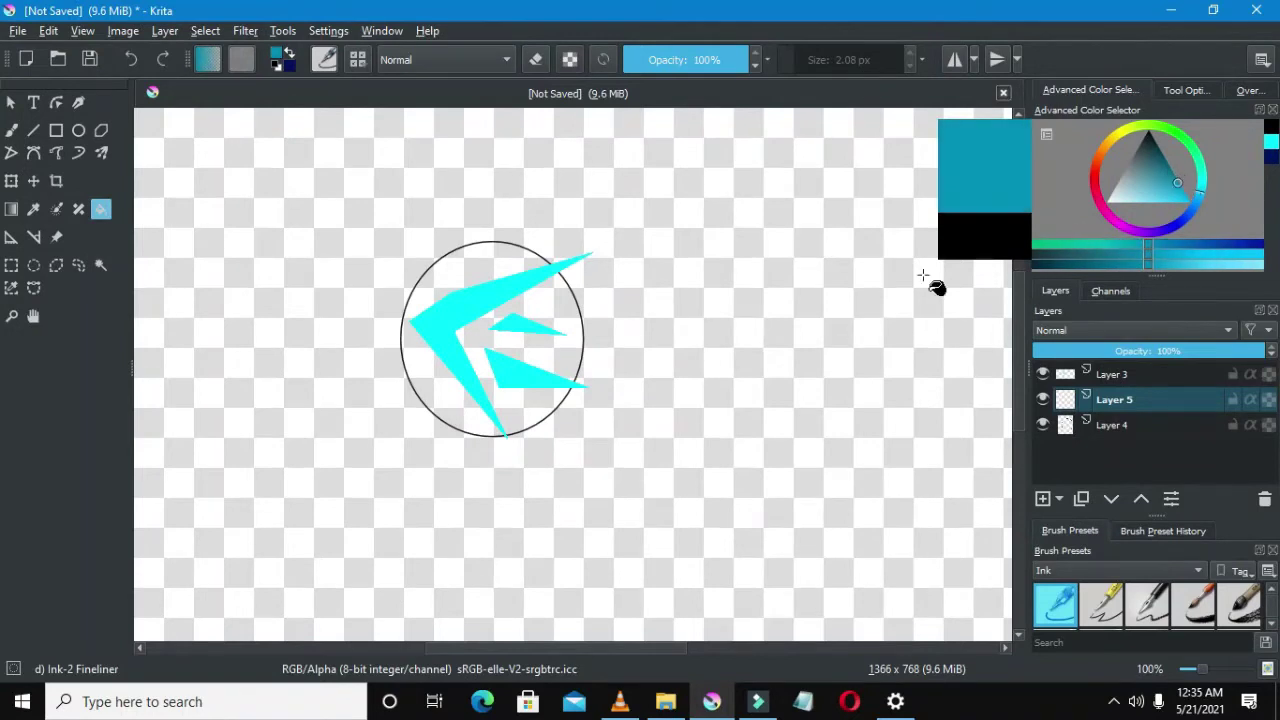
{"action": "left_click", "coordinate": [472, 335]}
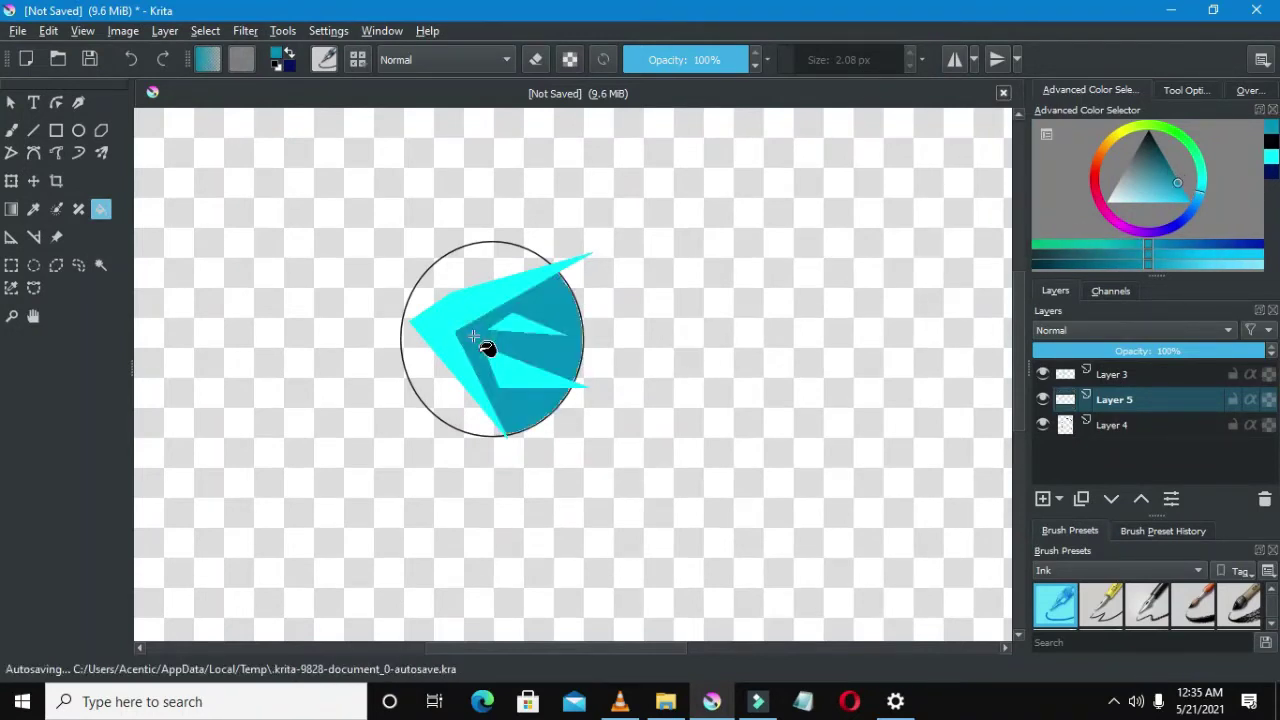
{"action": "left_click", "coordinate": [466, 274]}
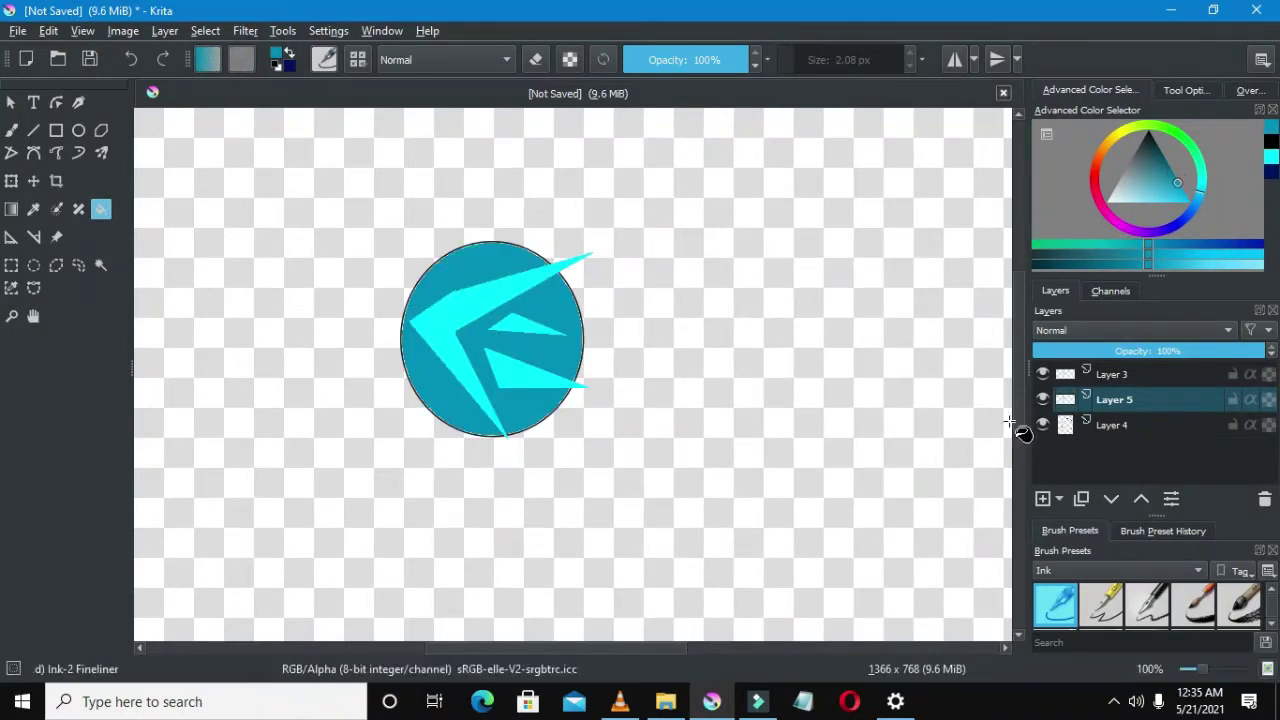
{"action": "left_click", "coordinate": [1042, 426]}
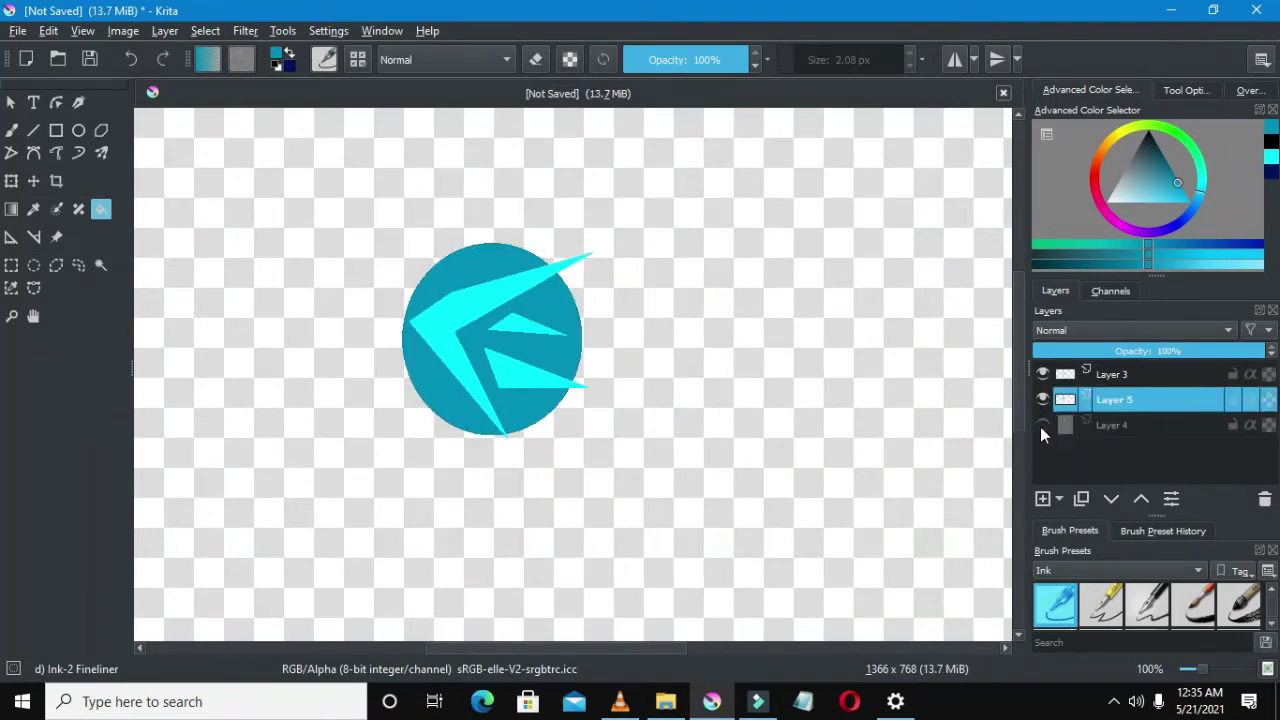
Check layer visibilities, delete outline Layer 4, and reshow and select cyan bird Layer 3.
{"action": "left_click", "coordinate": [1042, 426]}
{"action": "left_click", "coordinate": [1042, 400]}
{"action": "left_click", "coordinate": [1042, 374]}
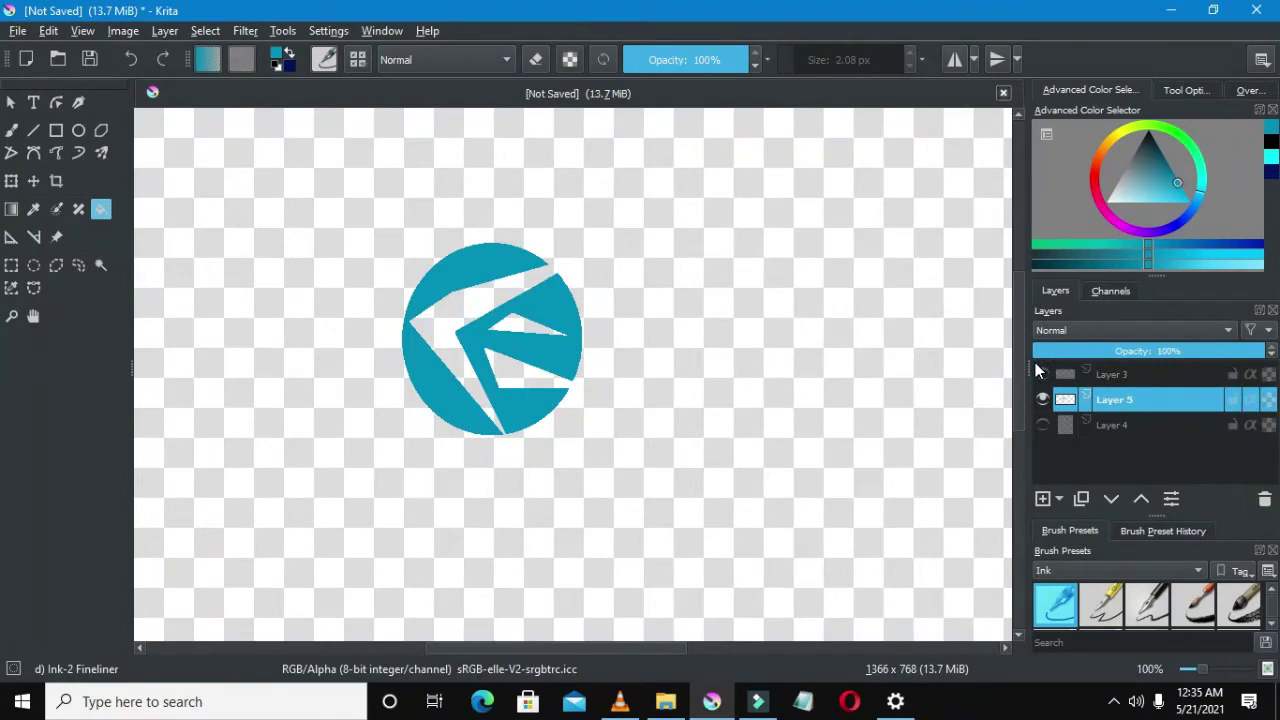
{"action": "scroll", "coordinate": [350, 262], "scroll_direction": "down", "scroll_amount": 3}
{"action": "scroll", "coordinate": [350, 262], "scroll_direction": "up", "scroll_amount": 3}
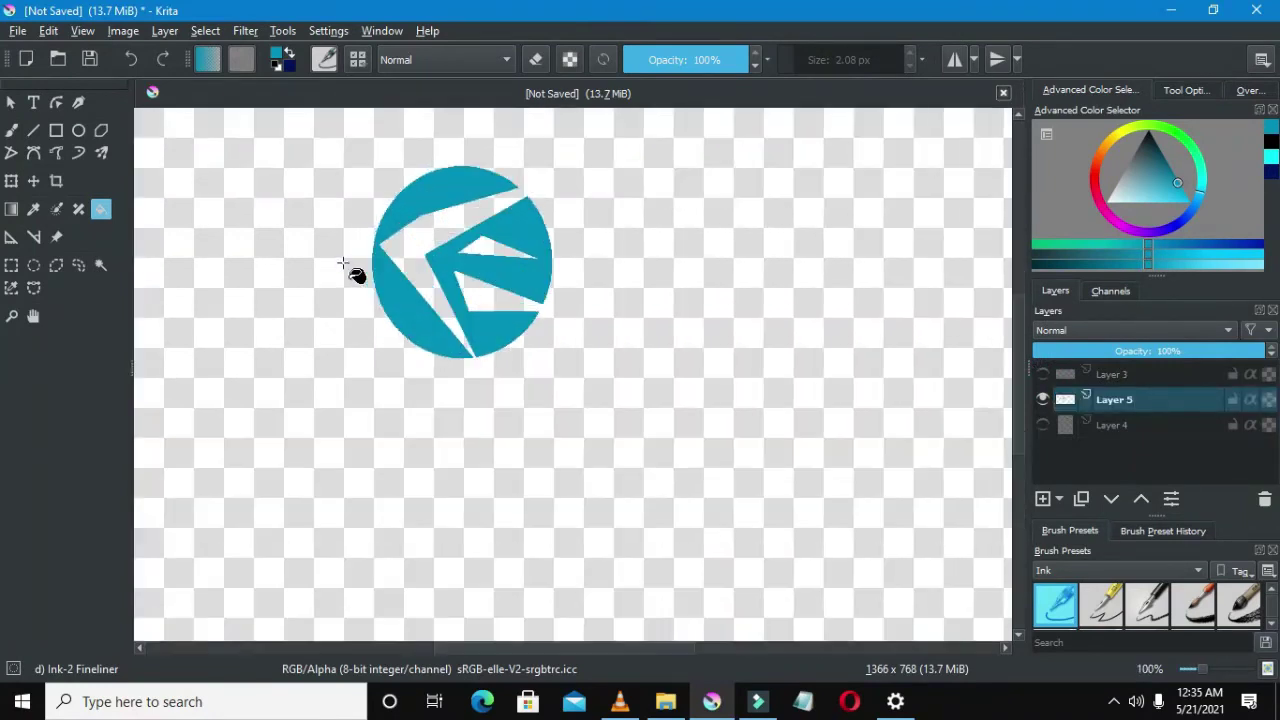
{"action": "scroll", "coordinate": [400, 275], "scroll_direction": "up", "scroll_amount": 1}
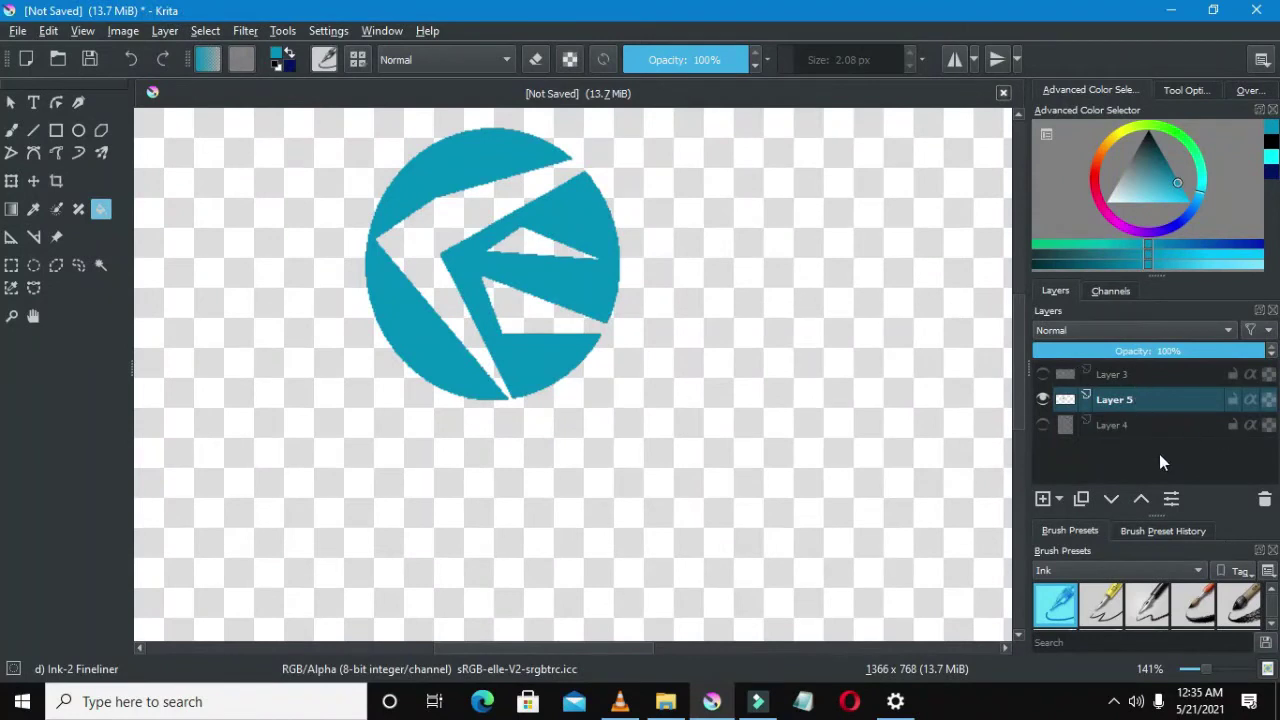
{"action": "left_click", "coordinate": [1112, 425]}
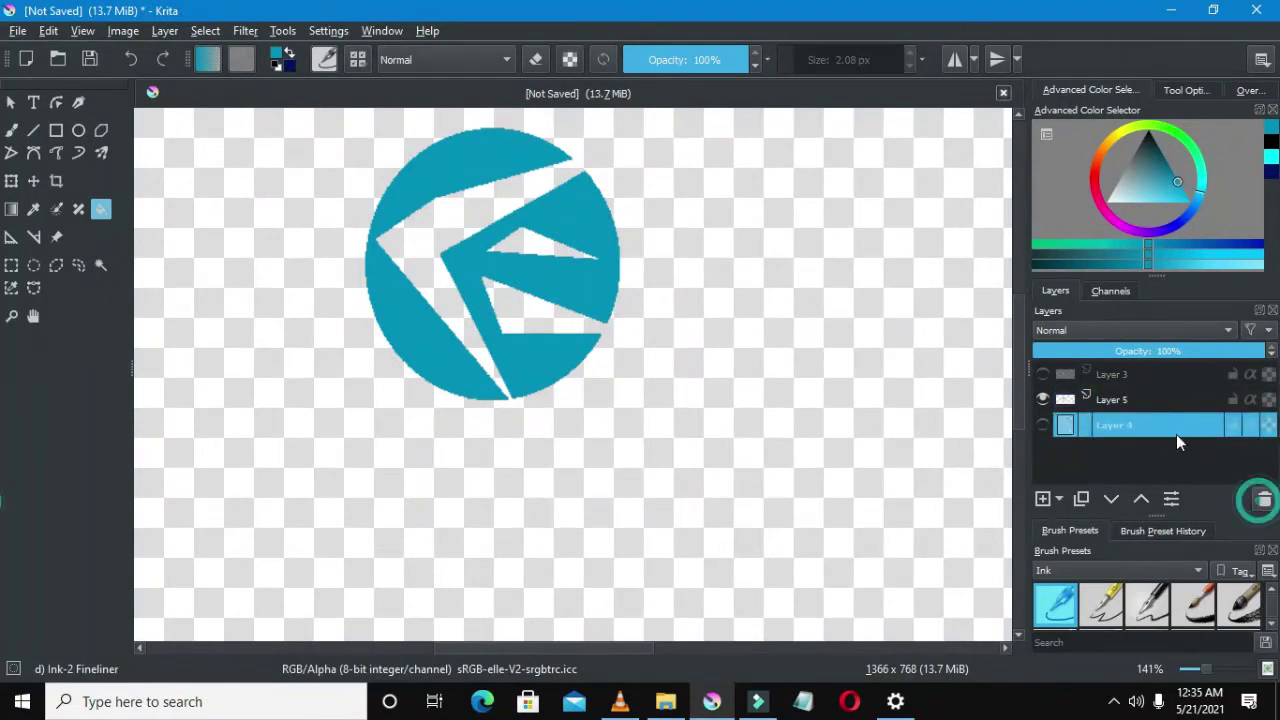
{"action": "left_click", "coordinate": [1265, 498]}
{"action": "left_click", "coordinate": [1042, 374]}
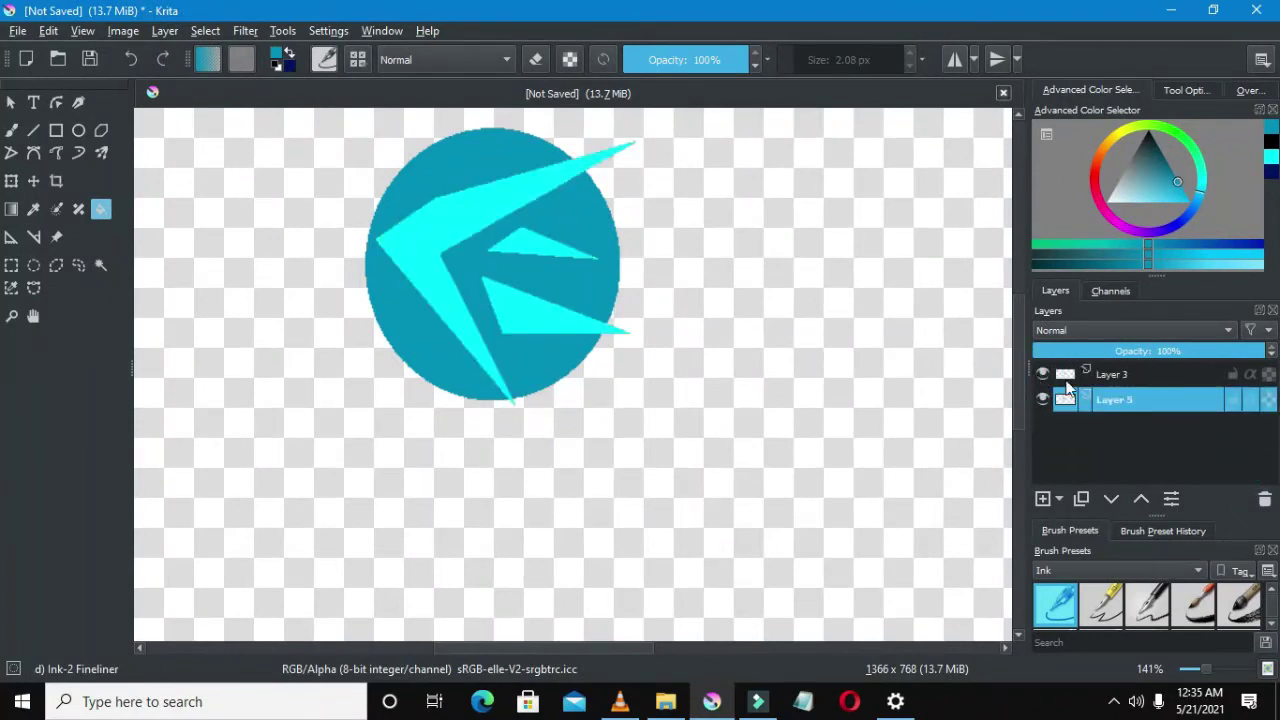
{"action": "left_click", "coordinate": [1087, 372]}
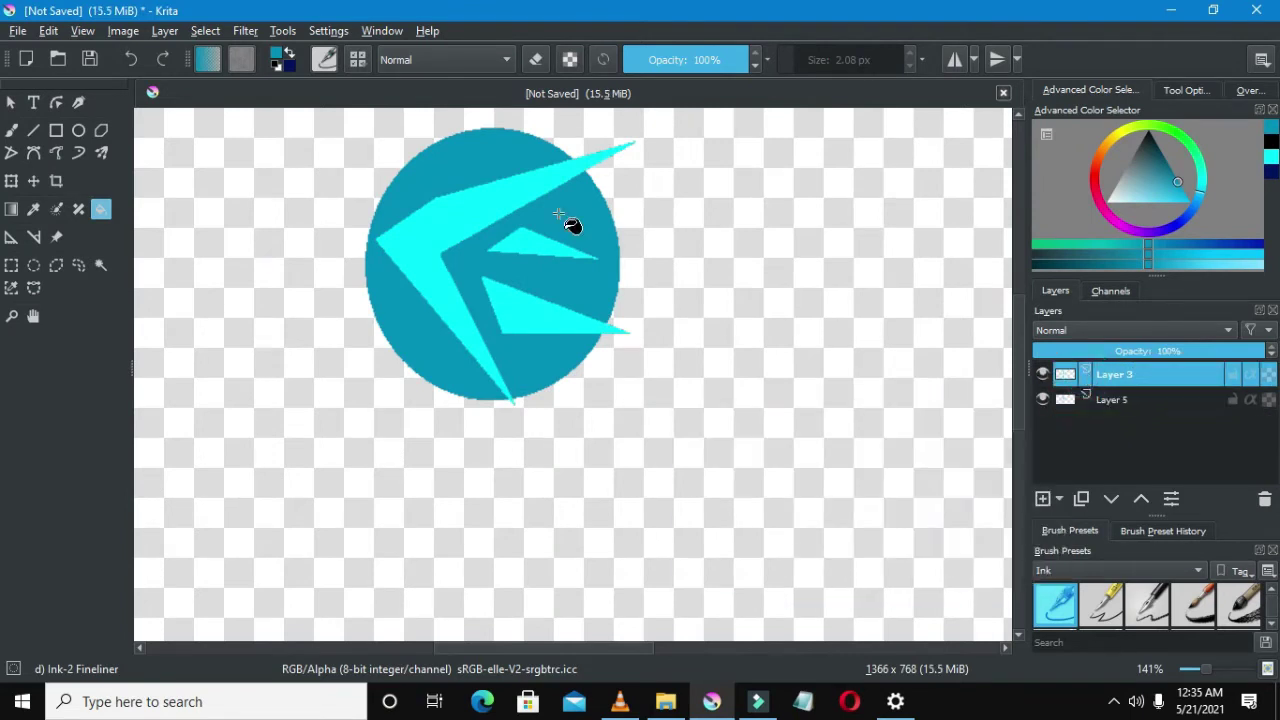
Launch Filter > Start G'MIC-Qt on the cyan bird layer.
{"action": "left_click", "coordinate": [245, 31]}
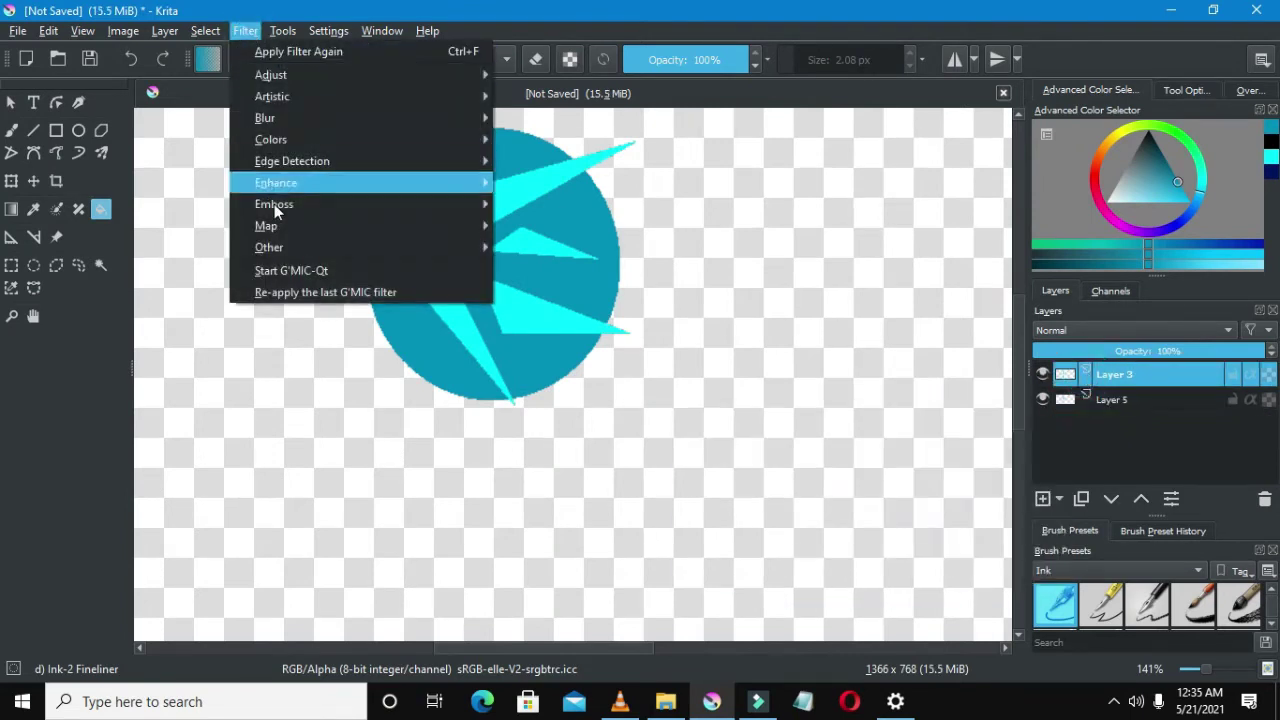
{"action": "left_click", "coordinate": [297, 271]}
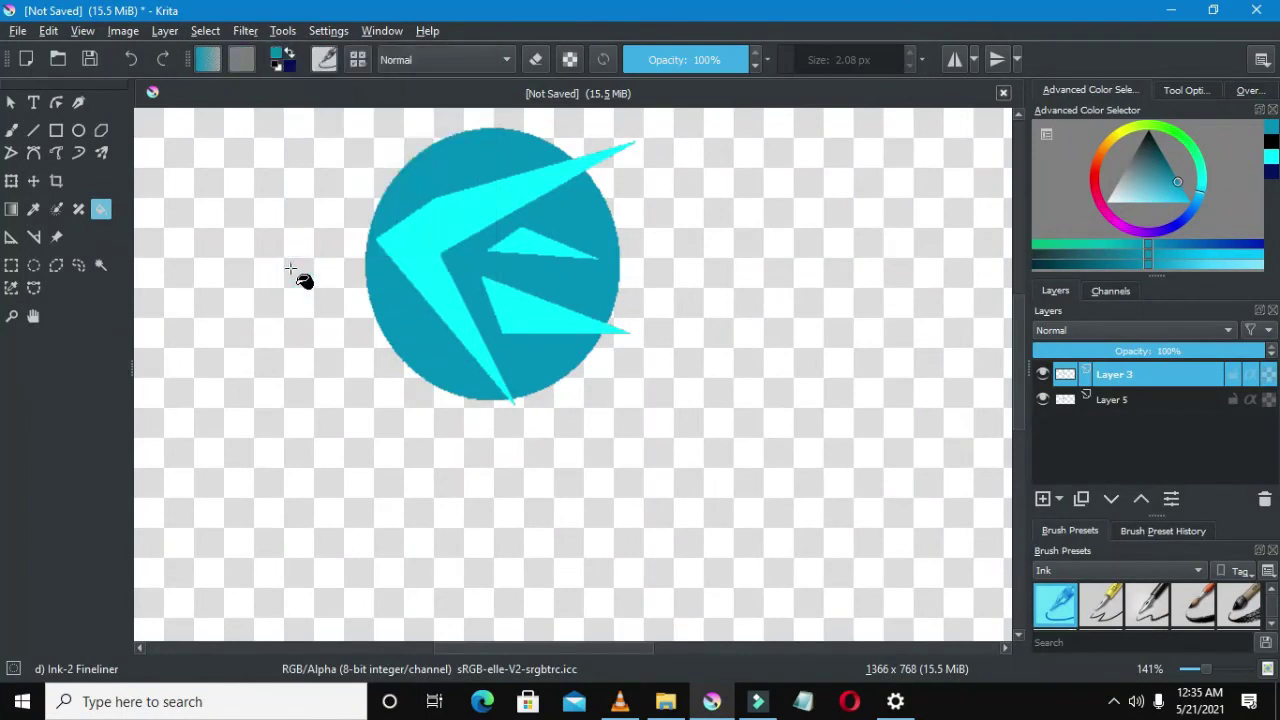
{"action": "scroll", "coordinate": [412, 337], "scroll_direction": "down", "scroll_amount": 3}
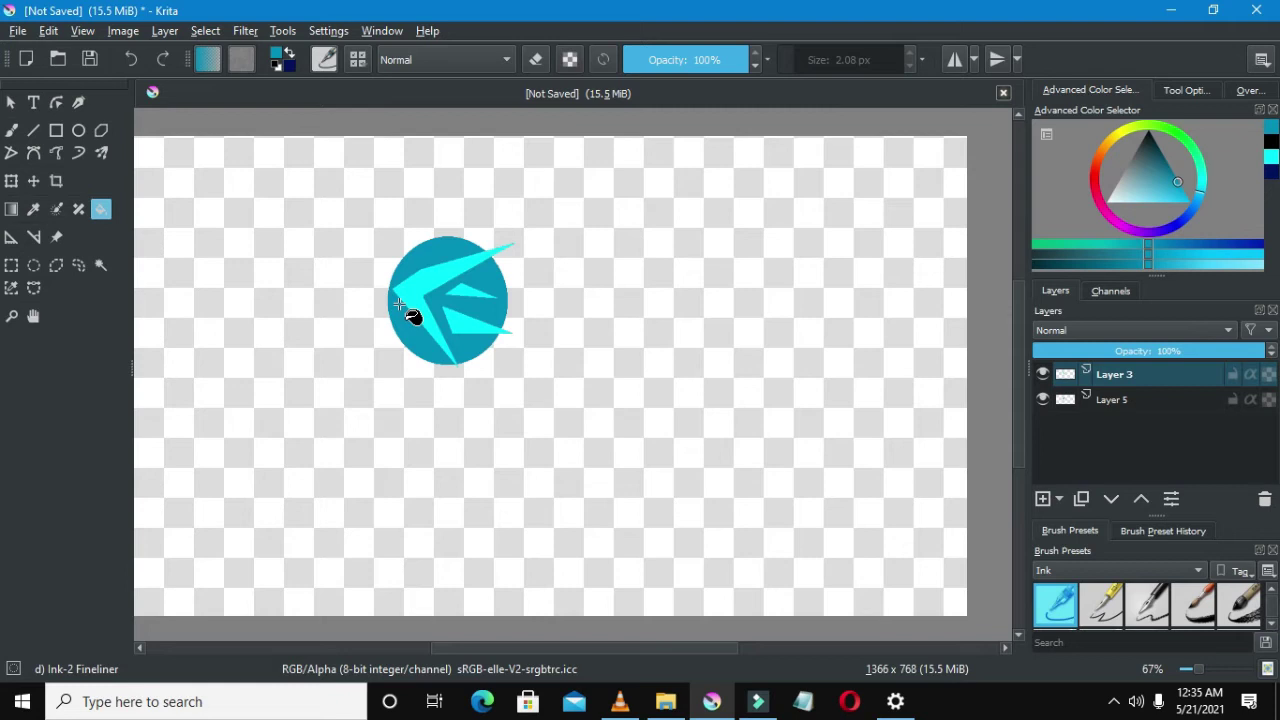
{"action": "scroll", "coordinate": [410, 309], "scroll_direction": "up", "scroll_amount": 1}
{"action": "scroll", "coordinate": [410, 309], "scroll_direction": "down", "scroll_amount": 2}
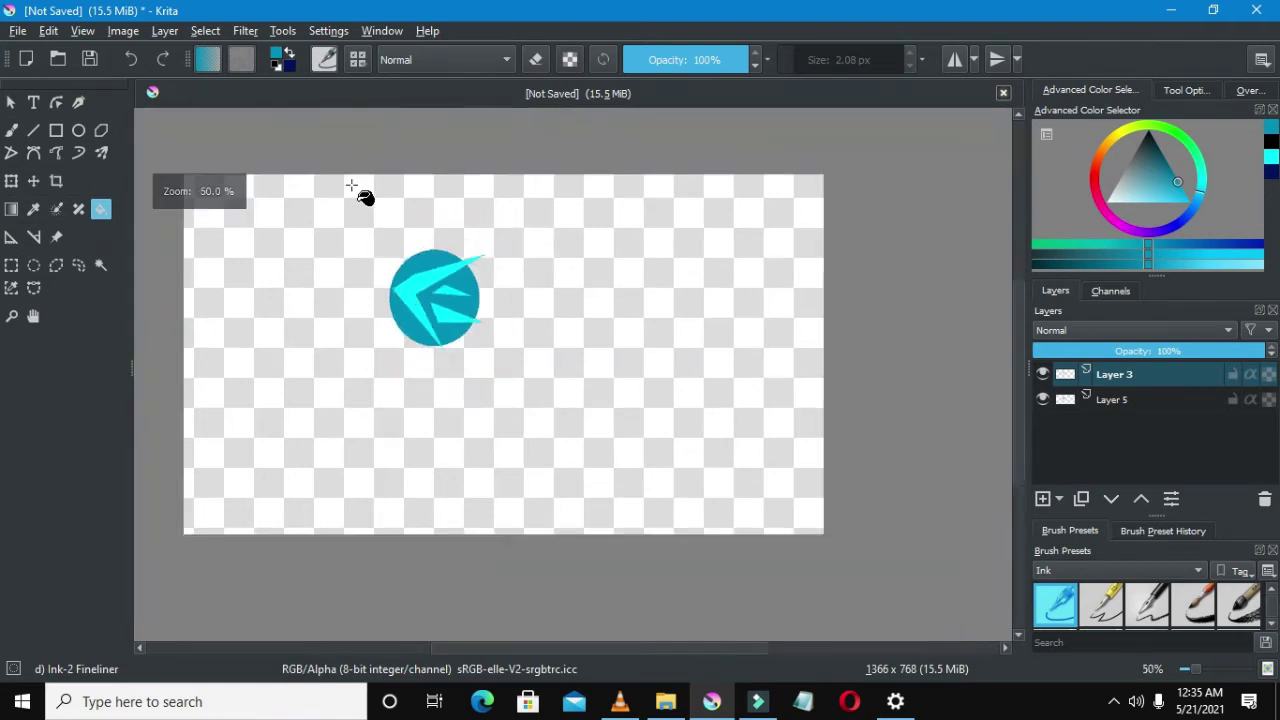
{"action": "scroll", "coordinate": [365, 196], "scroll_direction": "up", "scroll_amount": 2}
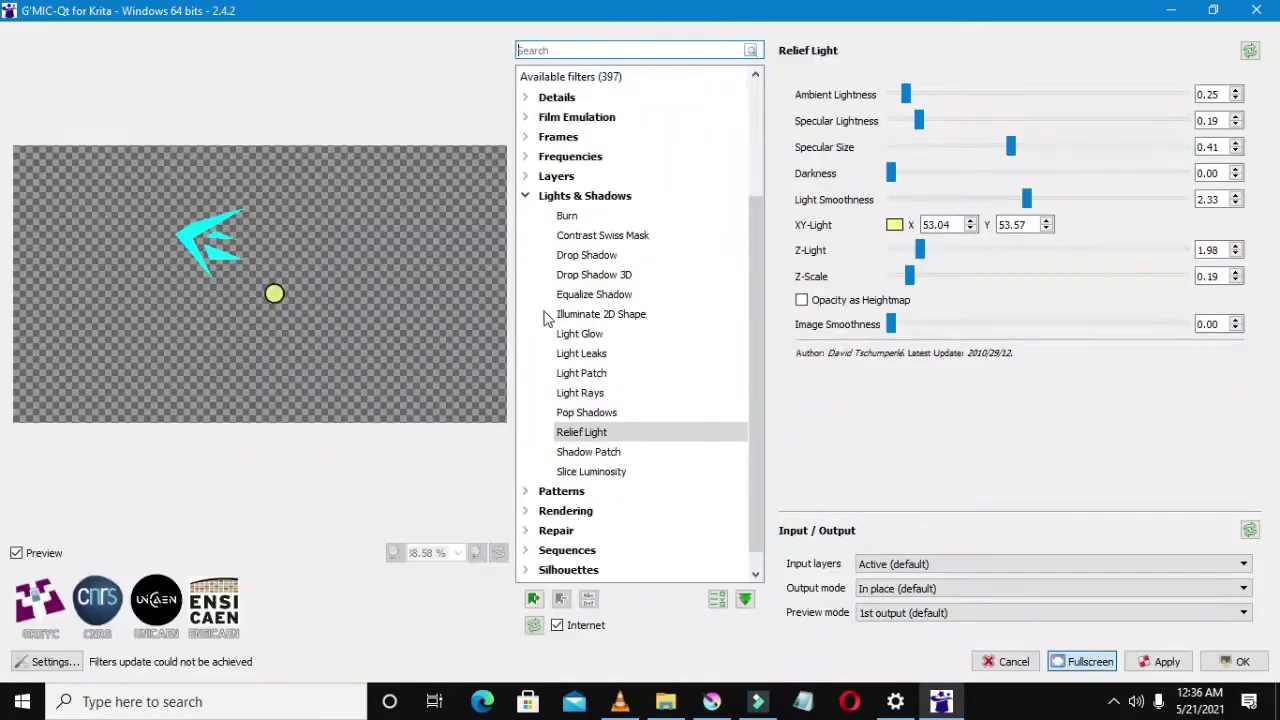
{"action": "scroll", "coordinate": [613, 343], "scroll_direction": "down", "scroll_amount": 1}
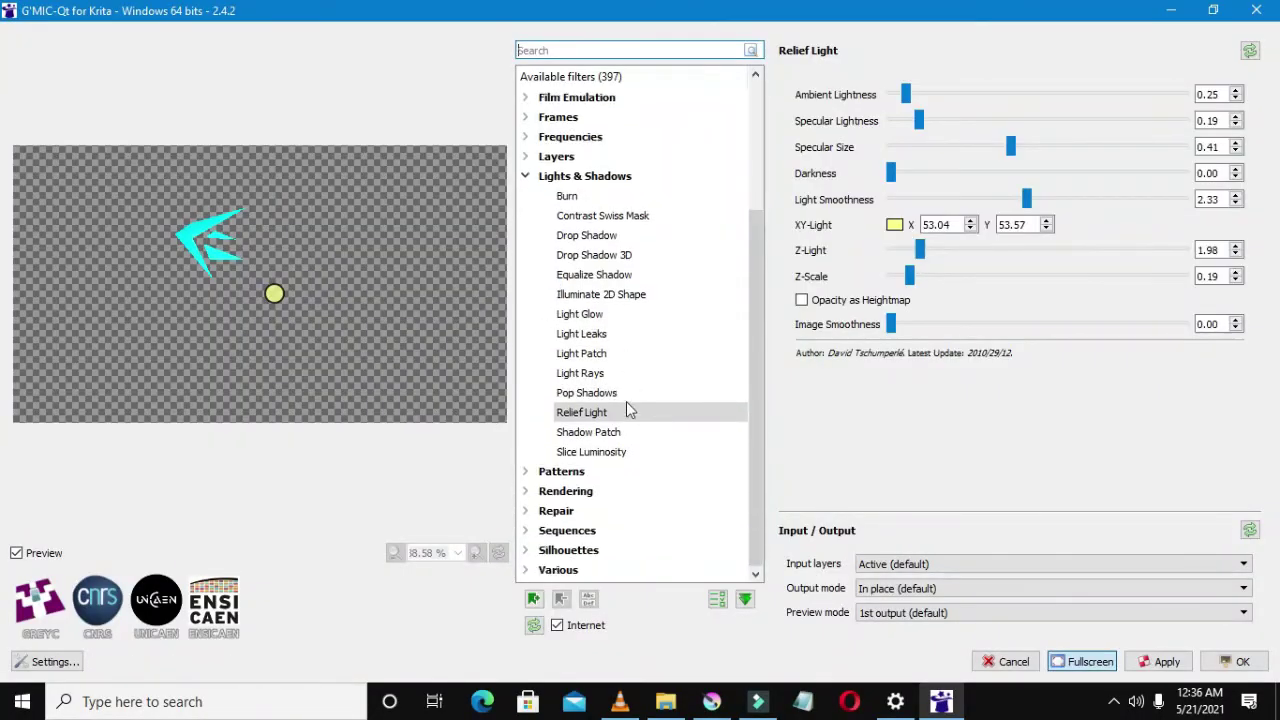
Apply G'MIC's Drop Shadow 3D filter to the cyan bird, after previewing plain Drop Shadow.
{"action": "left_click", "coordinate": [594, 255]}
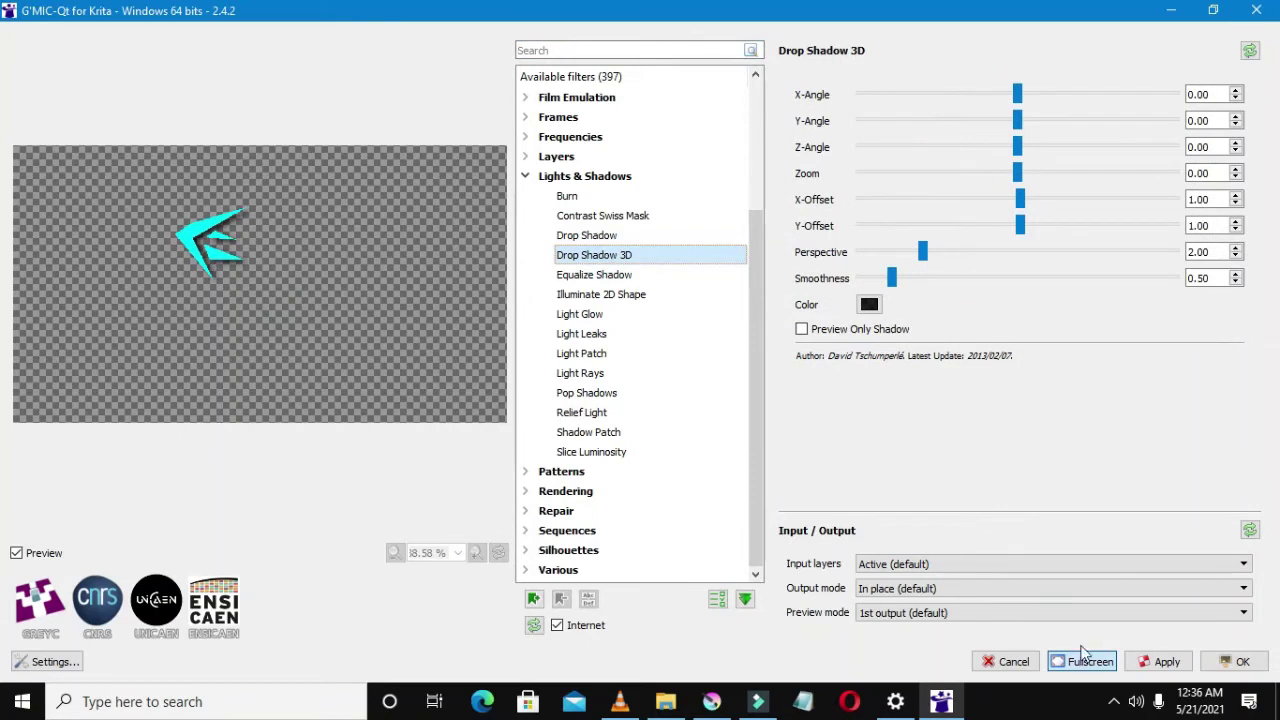
{"action": "left_click", "coordinate": [587, 235]}
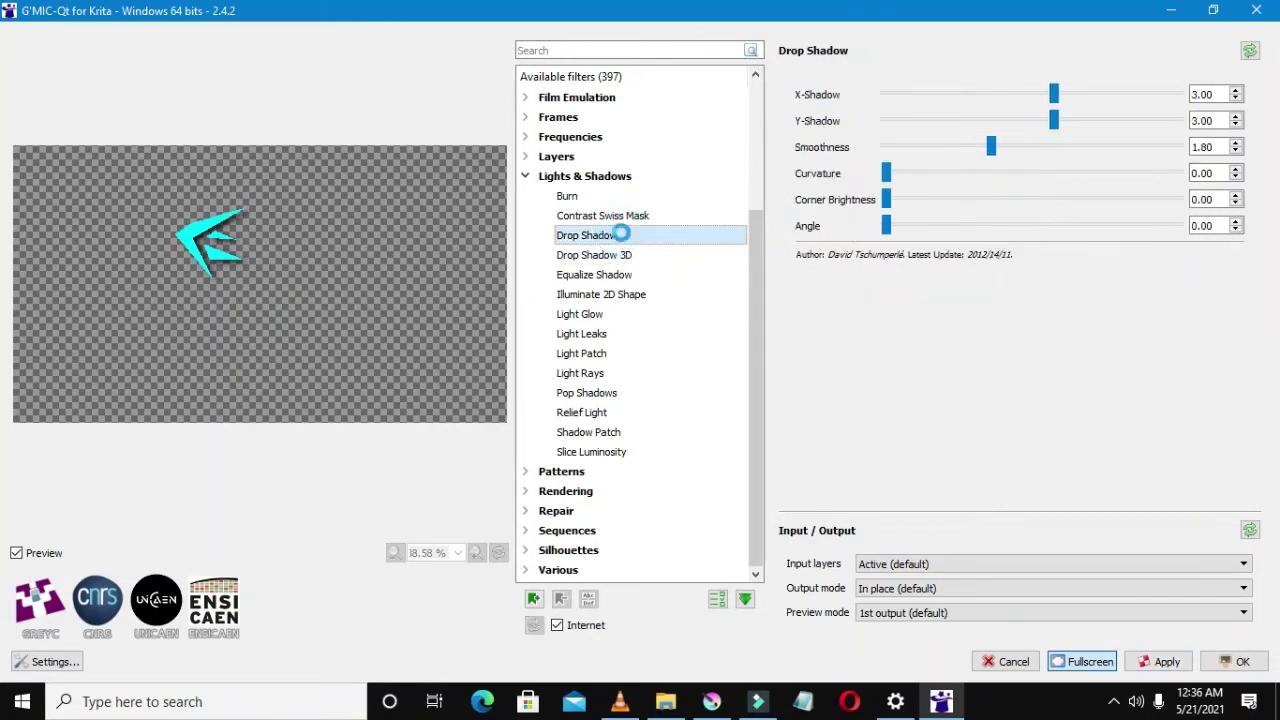
{"action": "left_click", "coordinate": [594, 255]}
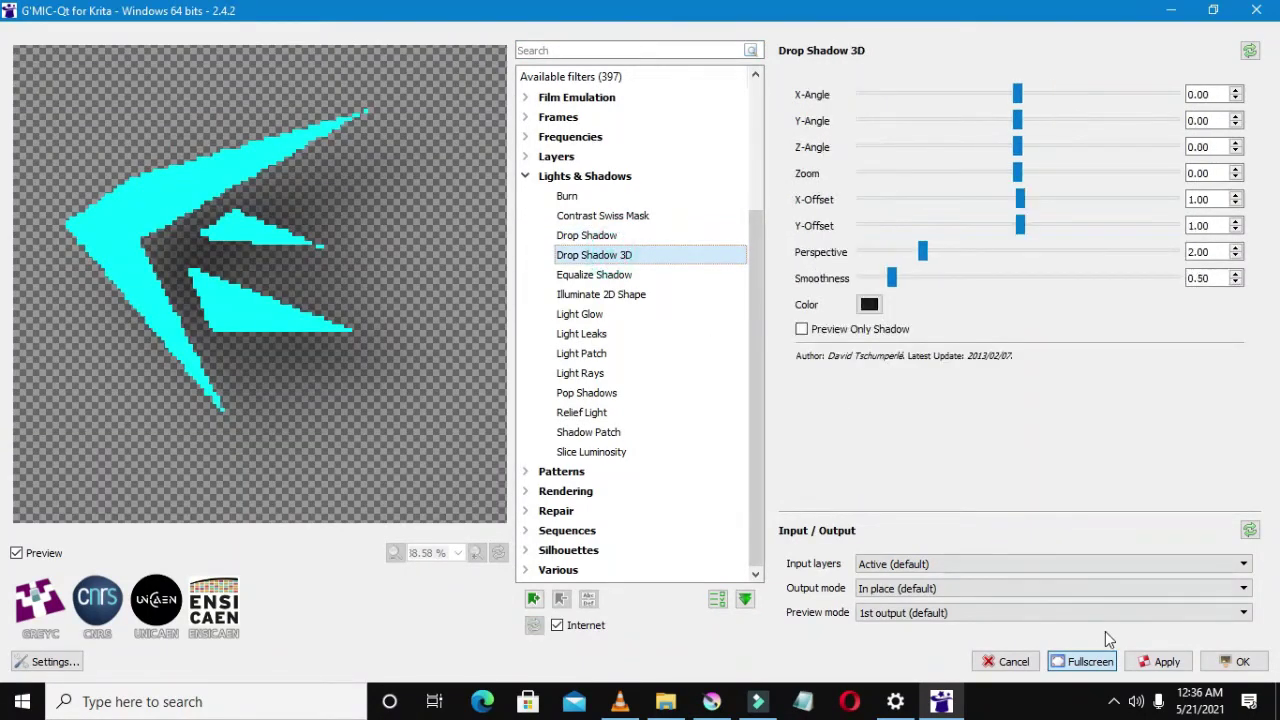
{"action": "left_click", "coordinate": [1162, 661]}
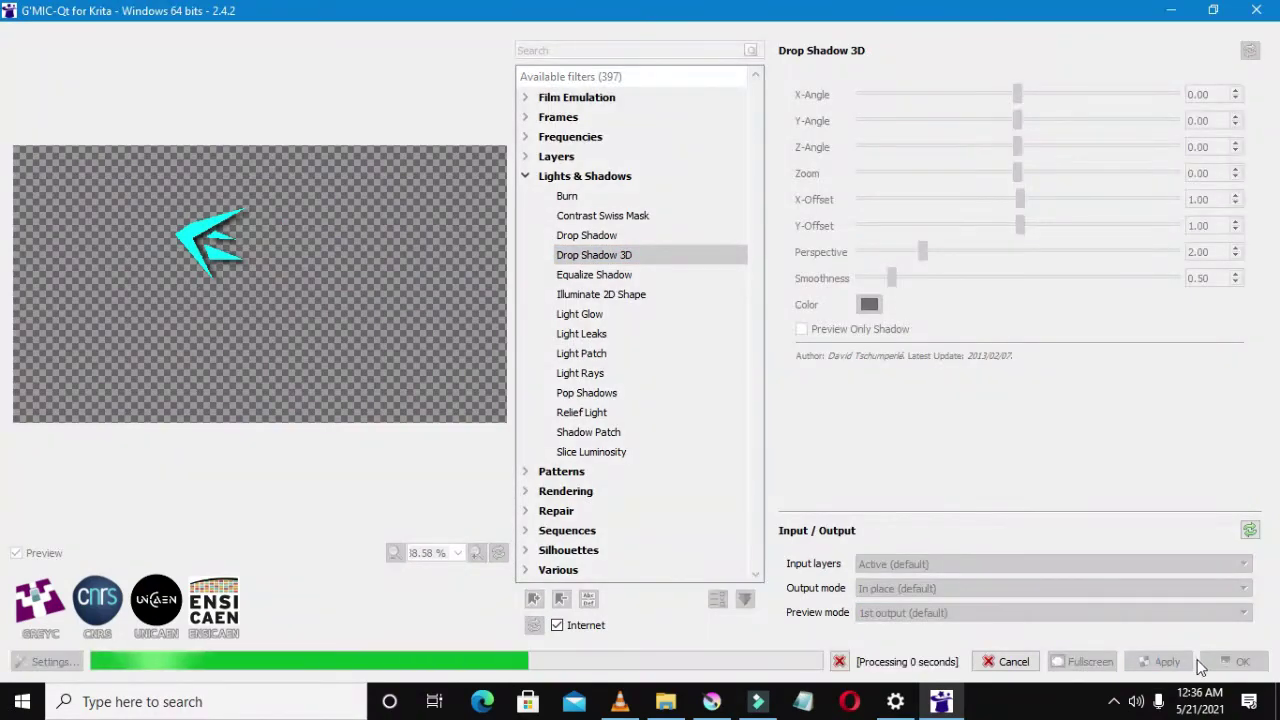
Accept the G'MIC filter result and add an empty Layer 6.
{"action": "left_click", "coordinate": [1243, 663]}
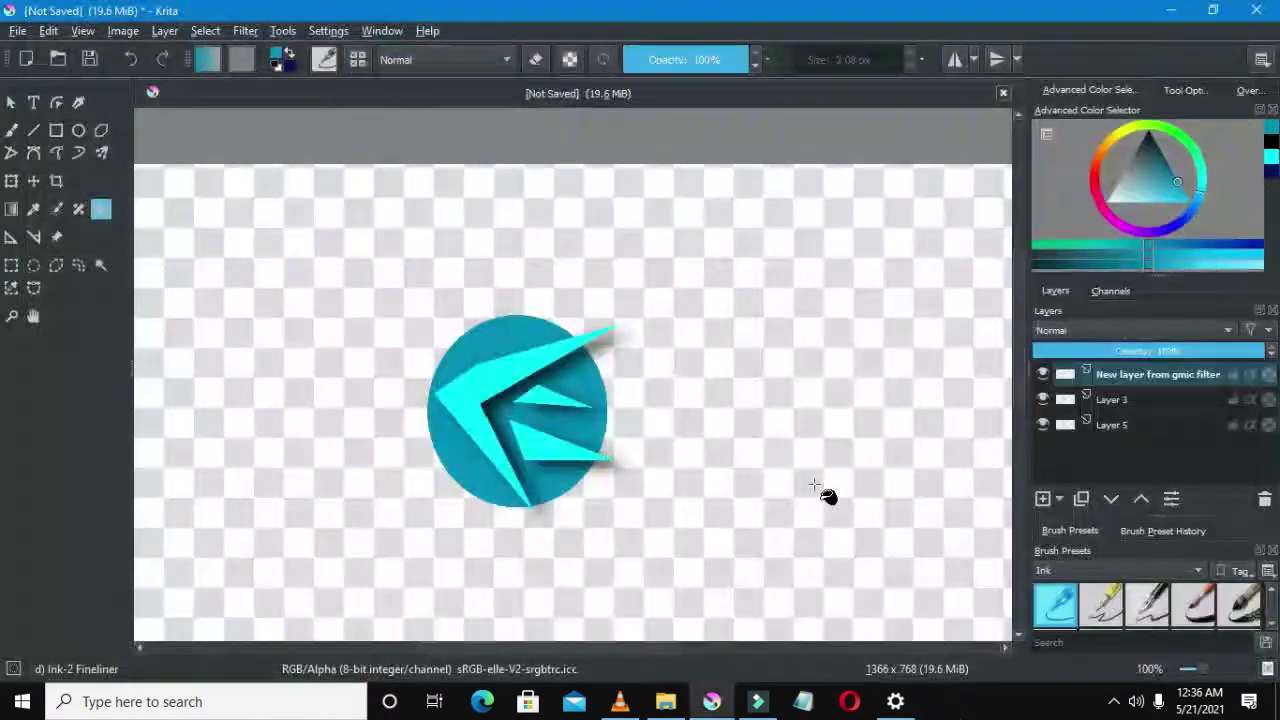
{"action": "scroll", "coordinate": [620, 460], "scroll_direction": "down", "scroll_amount": 3}
{"action": "scroll", "coordinate": [600, 445], "scroll_direction": "up", "scroll_amount": 2}
{"action": "scroll", "coordinate": [600, 445], "scroll_direction": "up", "scroll_amount": 3}
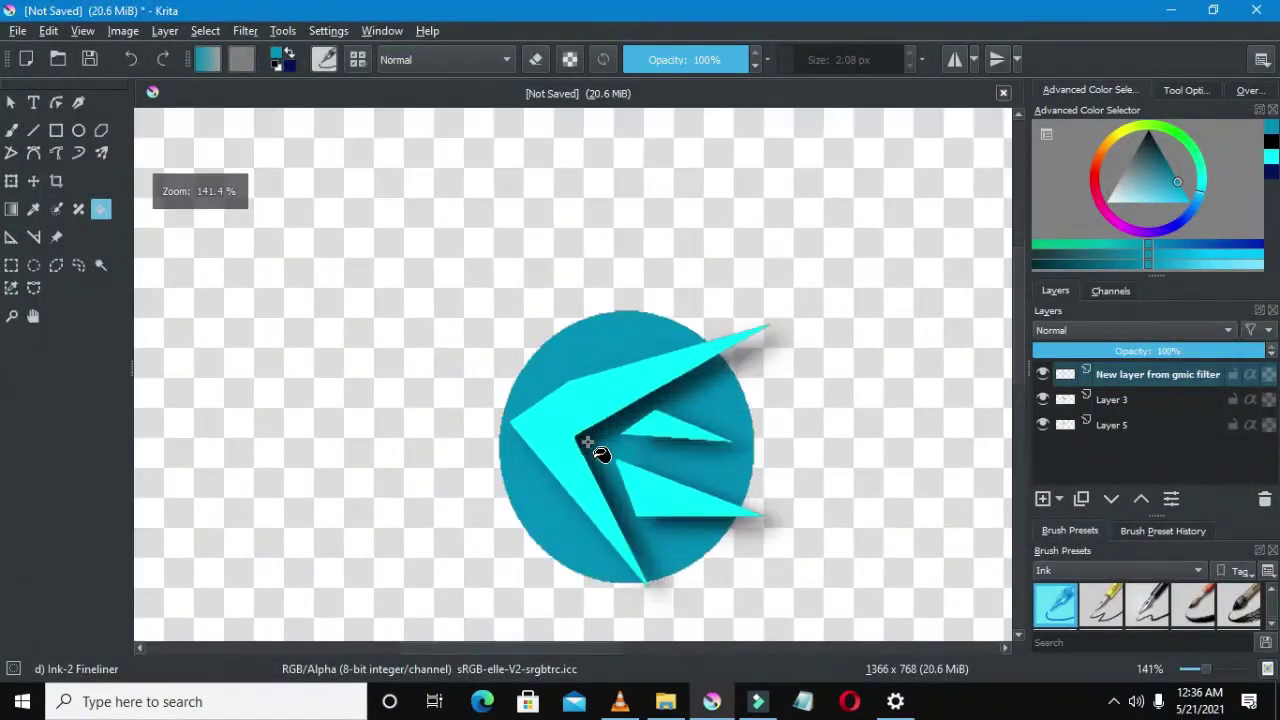
{"action": "scroll", "coordinate": [590, 440], "scroll_direction": "up", "scroll_amount": 2}
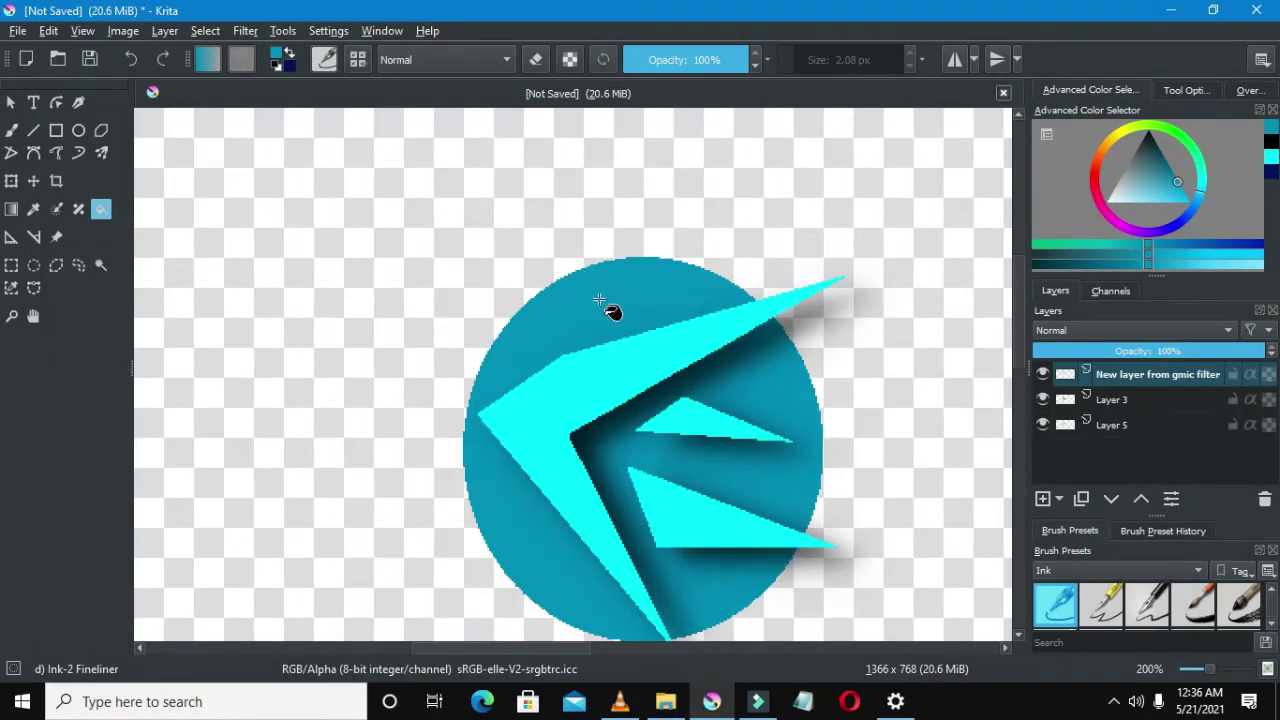
{"action": "scroll", "coordinate": [600, 285], "scroll_direction": "down", "scroll_amount": 2}
{"action": "scroll", "coordinate": [600, 300], "scroll_direction": "down", "scroll_amount": 2}
{"action": "scroll", "coordinate": [570, 377], "scroll_direction": "up", "scroll_amount": 1}
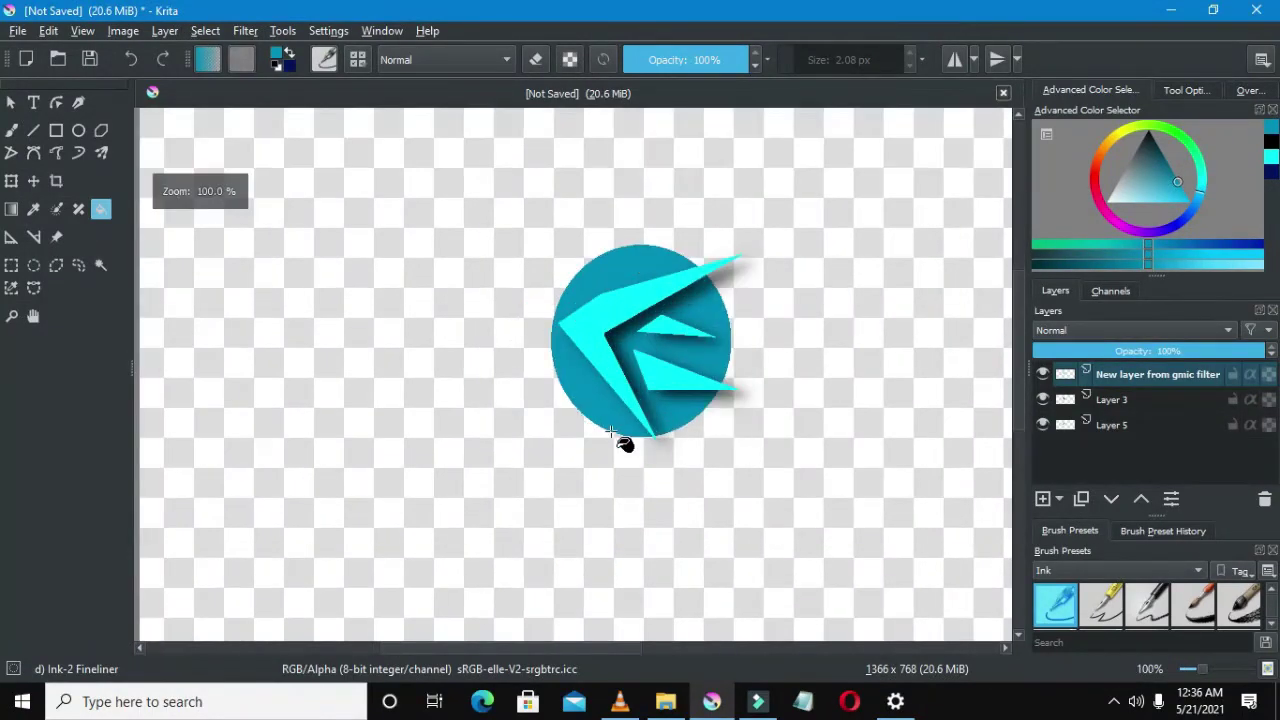
{"action": "scroll", "coordinate": [620, 430], "scroll_direction": "down", "scroll_amount": 1}
{"action": "scroll", "coordinate": [645, 435], "scroll_direction": "up", "scroll_amount": 1}
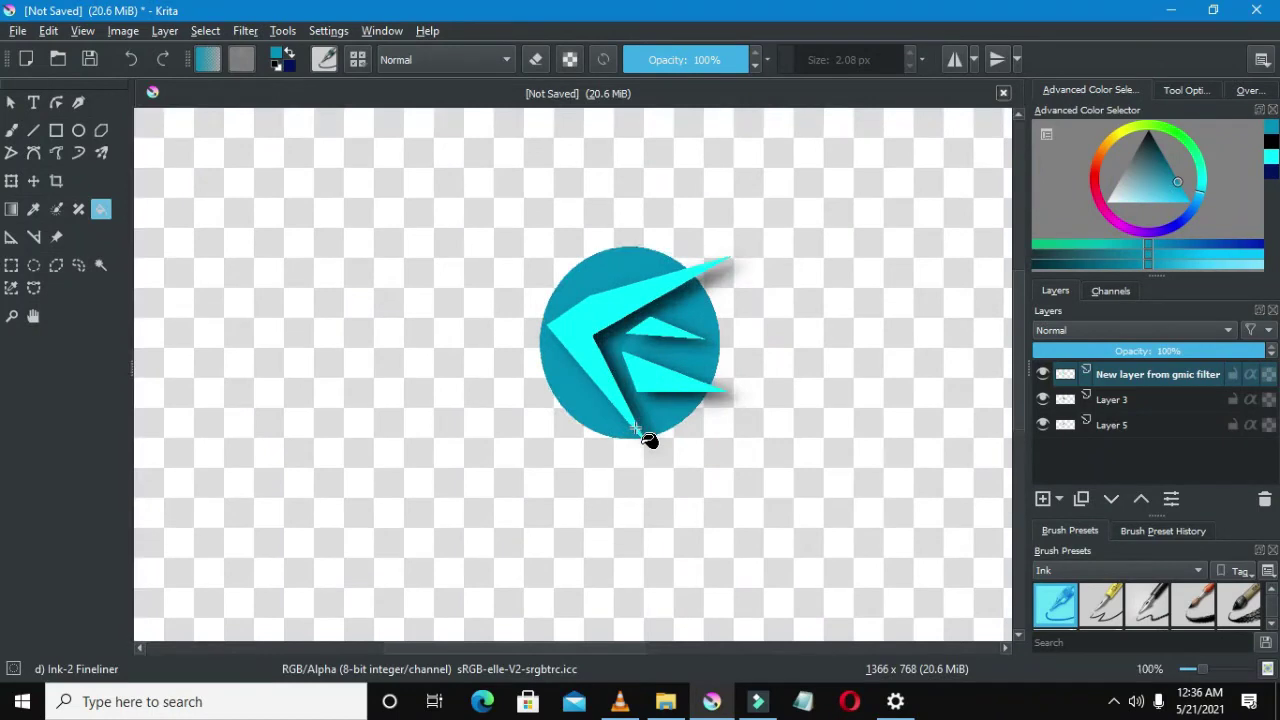
{"action": "left_click", "coordinate": [1042, 498]}
Move Layer 6 to the bottom and fill it with near-black dark grey.
{"action": "left_click_drag", "start_coordinate": [1071, 382], "coordinate": [1120, 461]}
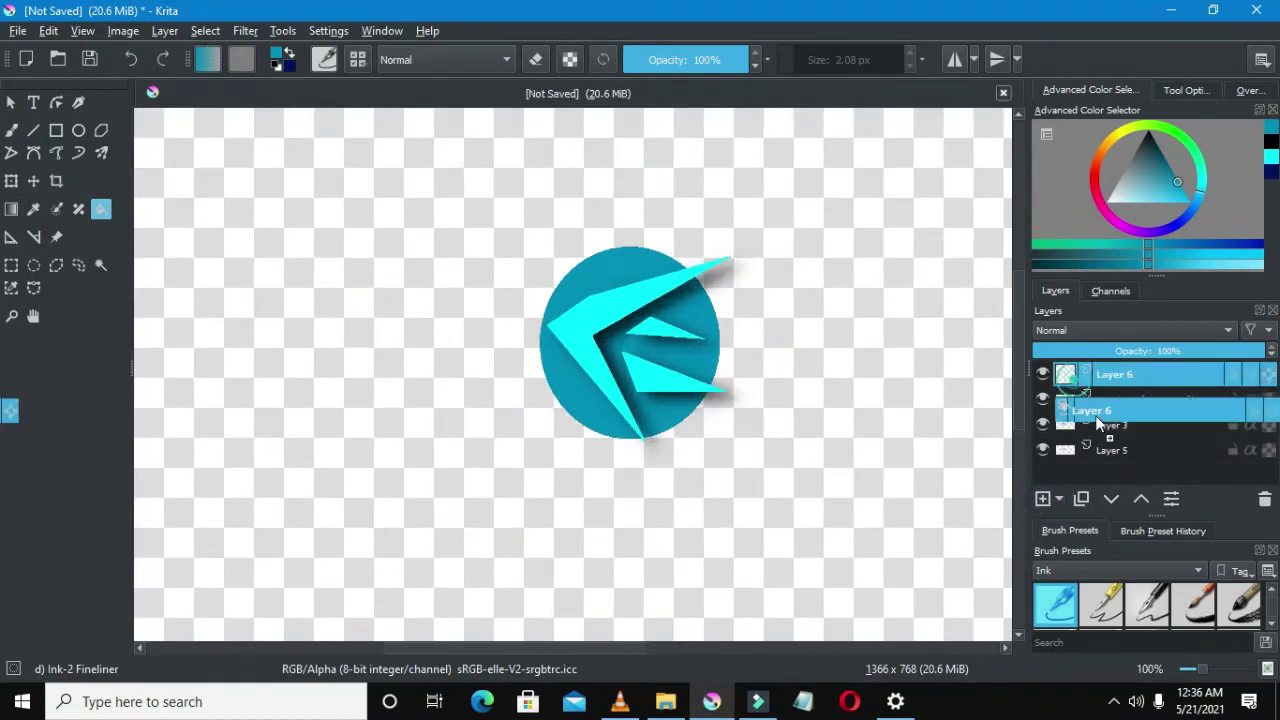
{"action": "right_click", "coordinate": [1113, 467]}
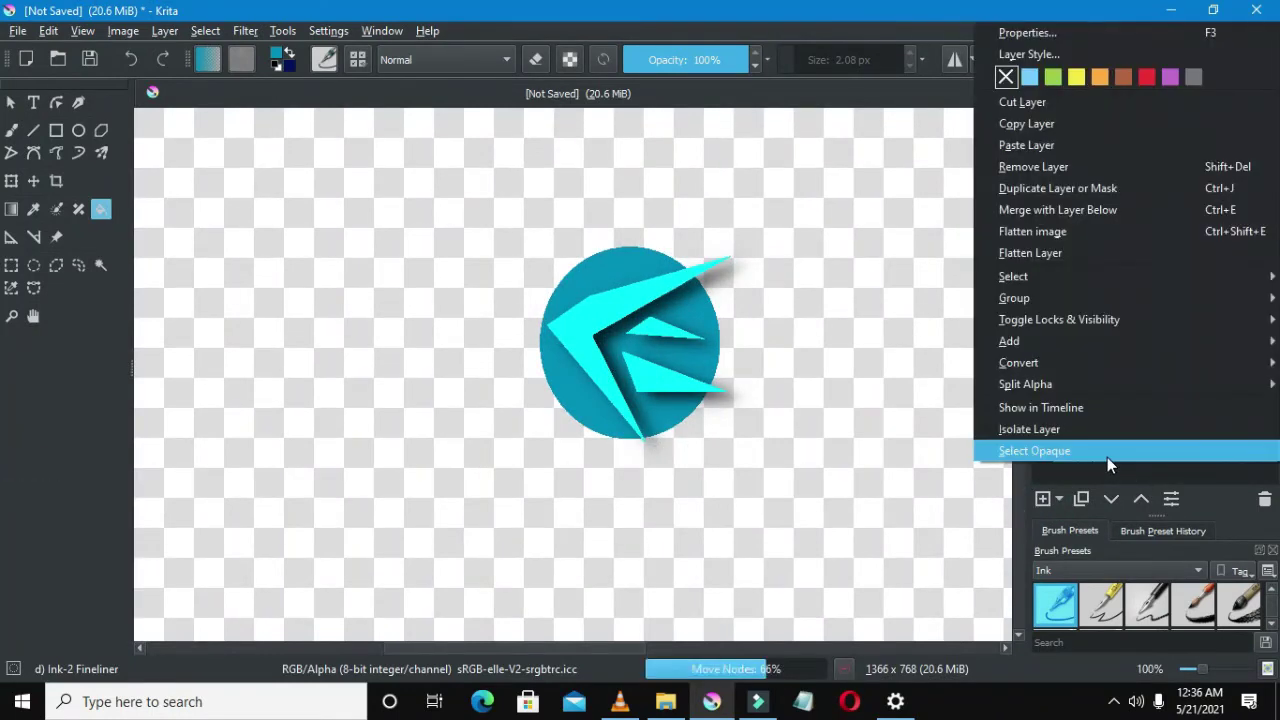
{"action": "left_click", "coordinate": [1086, 431]}
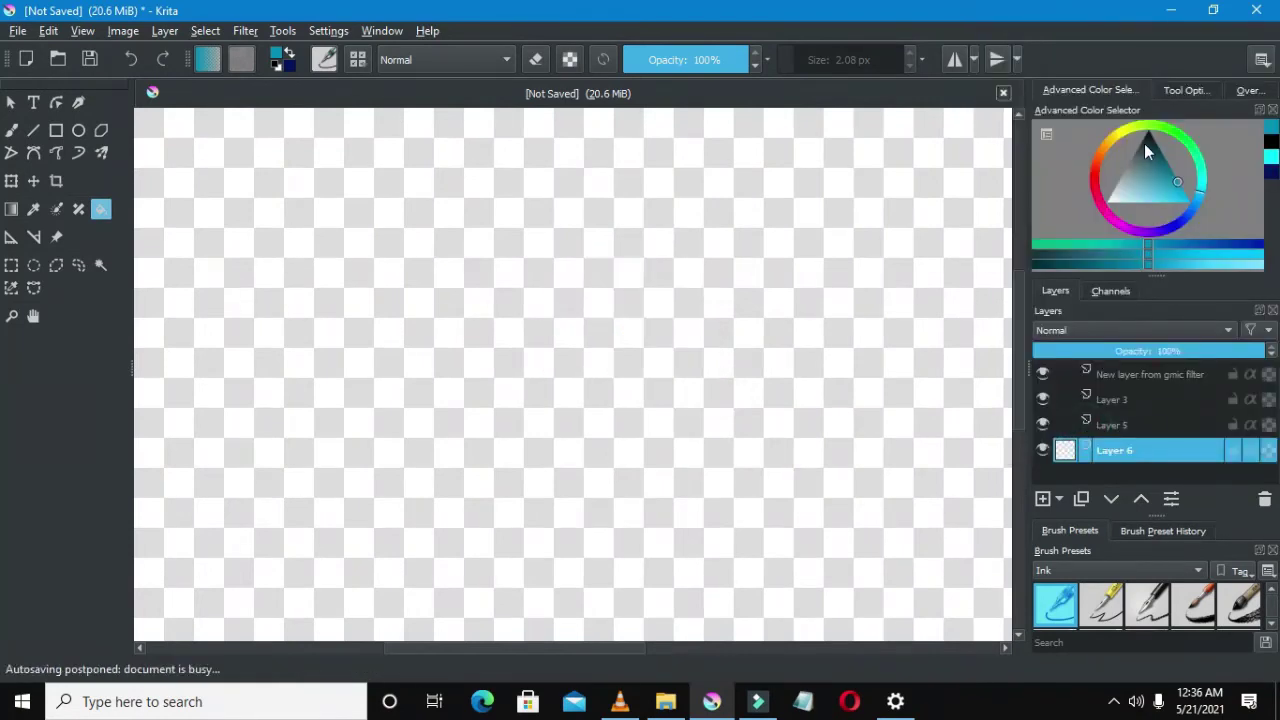
{"action": "left_click", "coordinate": [1146, 138]}
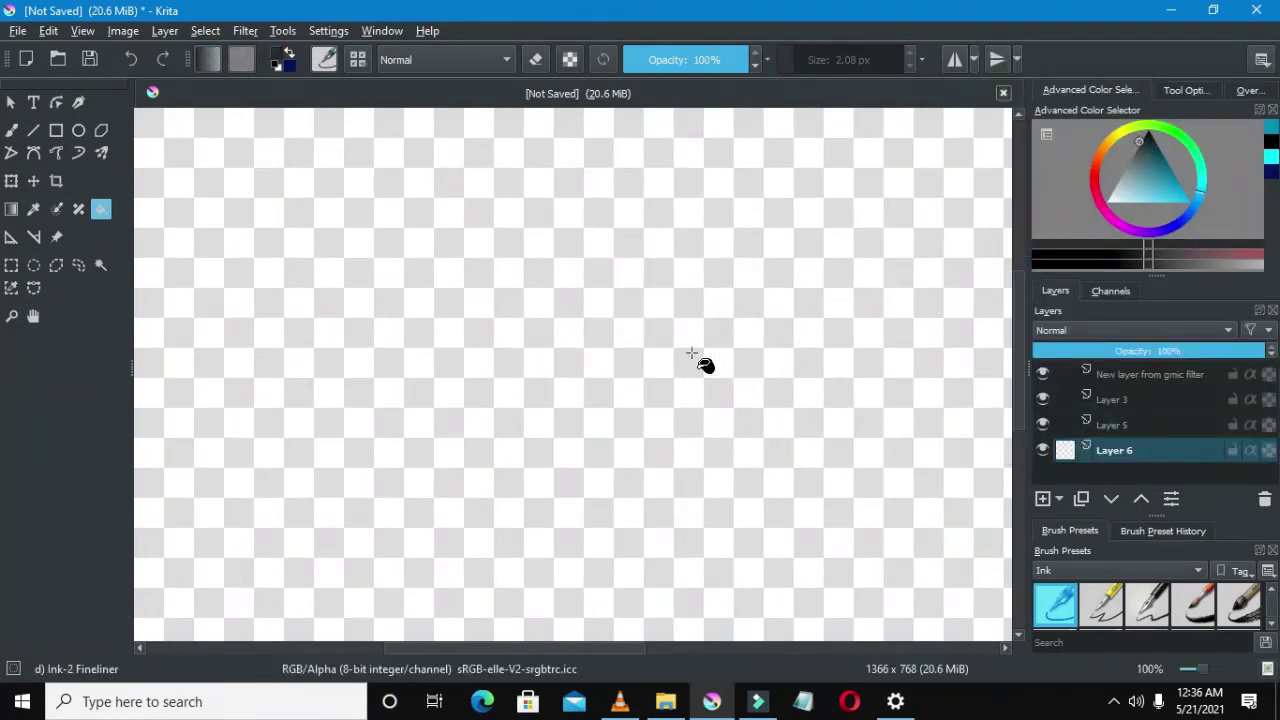
{"action": "key", "text": "shift+BackSpace"}
{"action": "right_click", "coordinate": [1085, 450]}
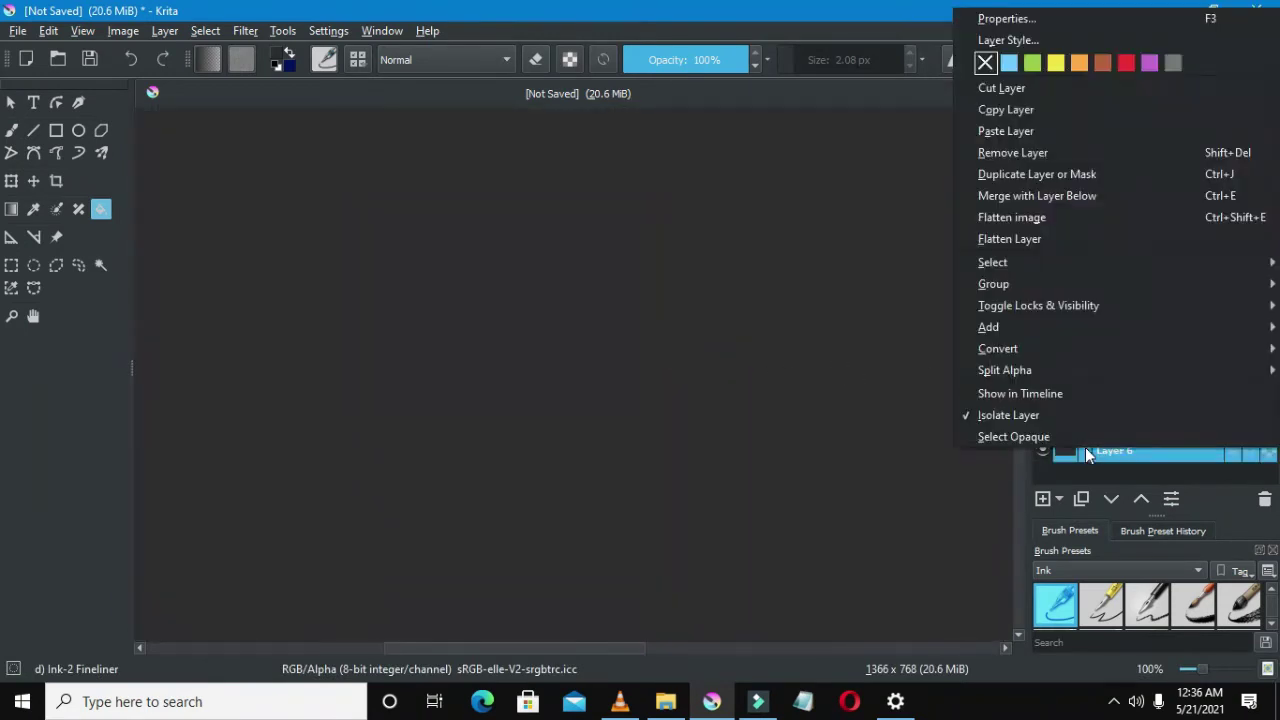
{"action": "left_click", "coordinate": [1030, 421]}
{"action": "scroll", "coordinate": [750, 362], "scroll_direction": "down", "scroll_amount": 4}
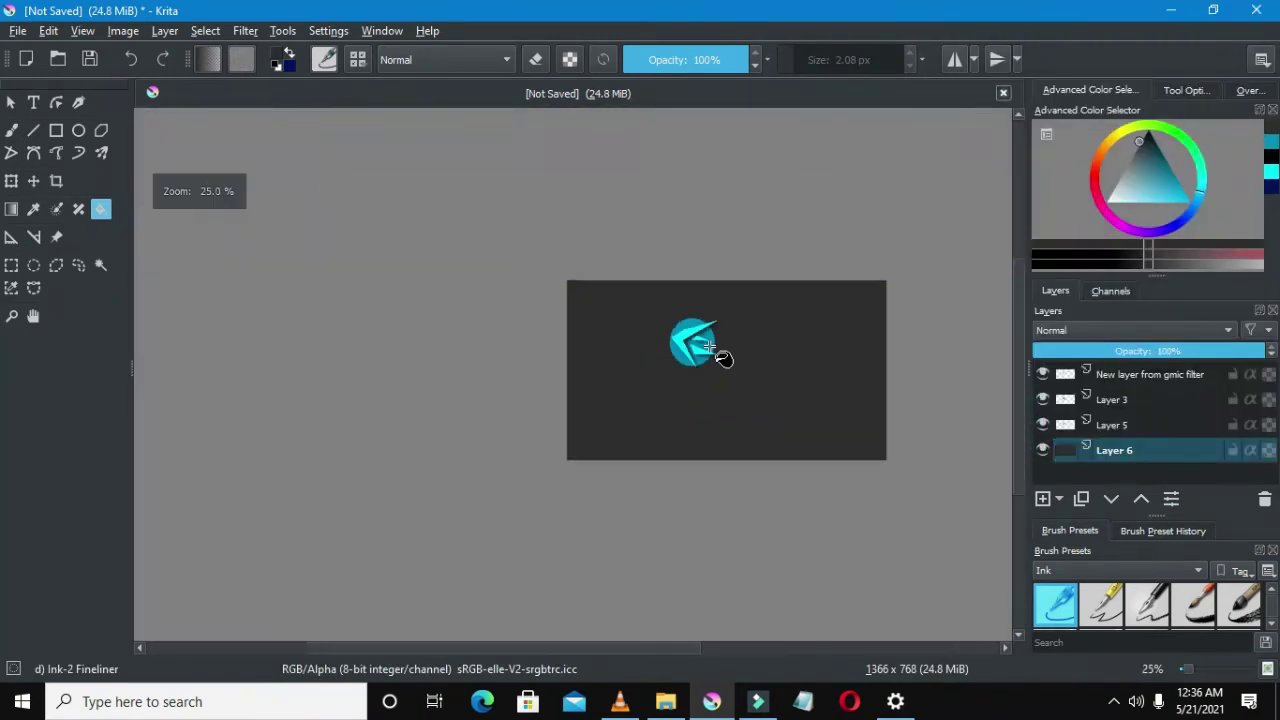
{"action": "scroll", "coordinate": [700, 375], "scroll_direction": "up", "scroll_amount": 4}
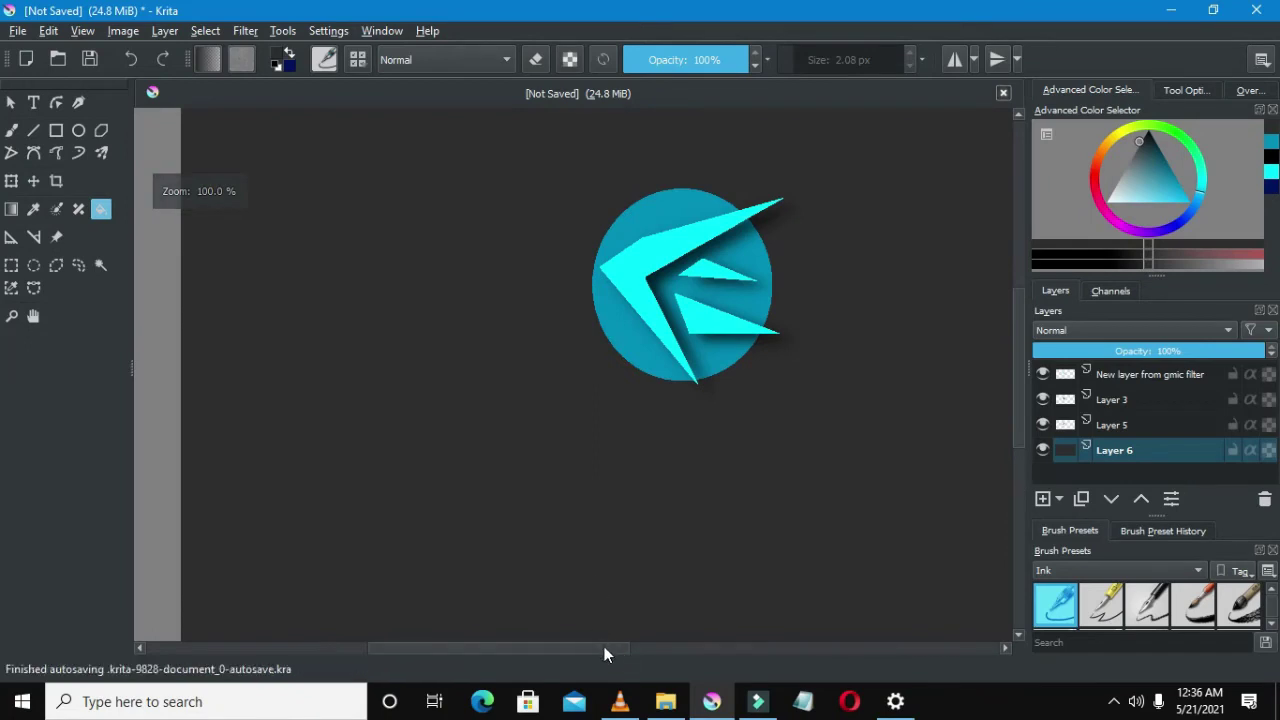
{"action": "left_click_drag", "start_coordinate": [600, 650], "coordinate": [645, 650]}
{"action": "scroll", "coordinate": [555, 432], "scroll_direction": "down", "scroll_amount": 3}
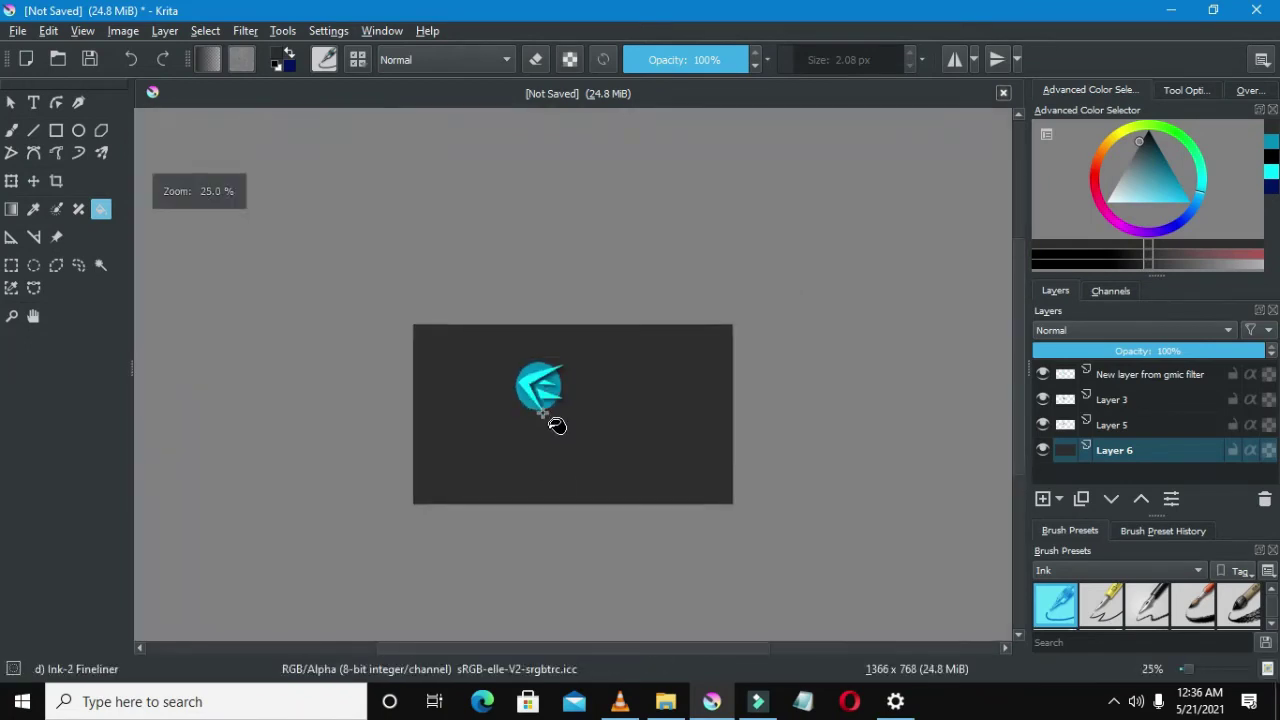
{"action": "scroll", "coordinate": [556, 428], "scroll_direction": "up", "scroll_amount": 1}
{"action": "scroll", "coordinate": [556, 422], "scroll_direction": "up", "scroll_amount": 2}
{"action": "scroll", "coordinate": [556, 422], "scroll_direction": "down", "scroll_amount": 2}
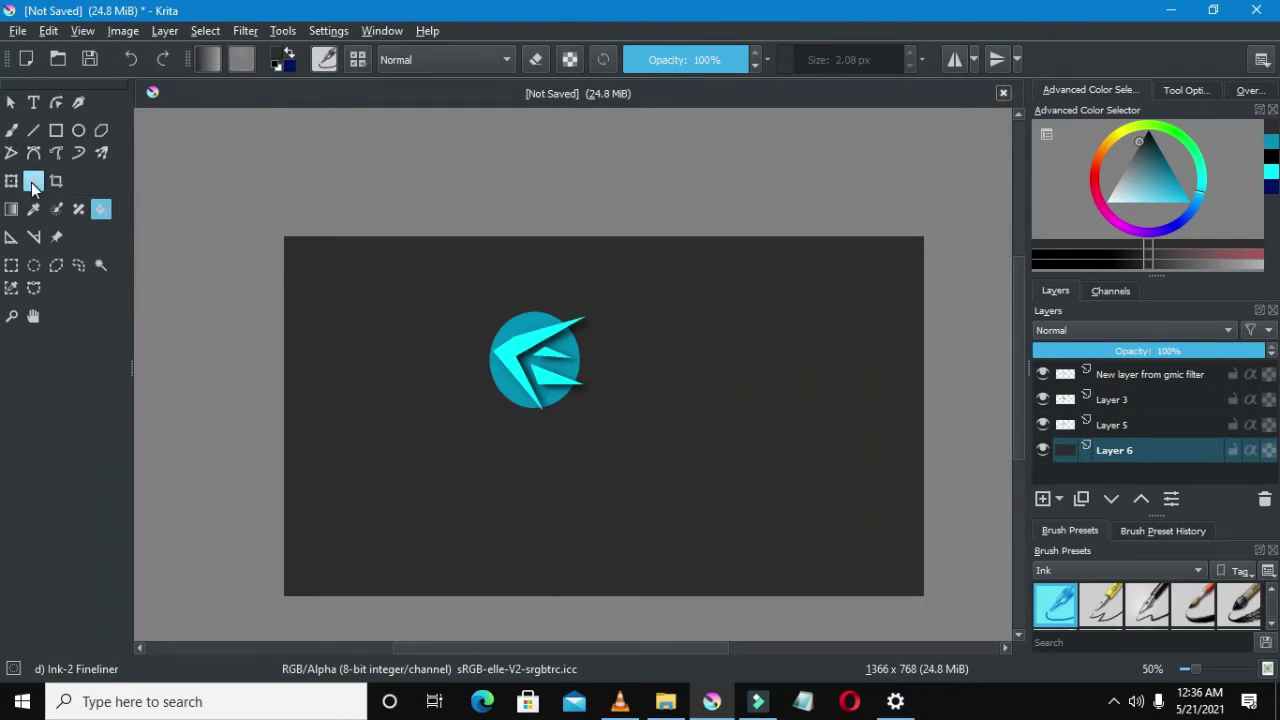
Trim the image to a 790 × 540 rectangular selection around the logo.
{"action": "left_click", "coordinate": [11, 264]}
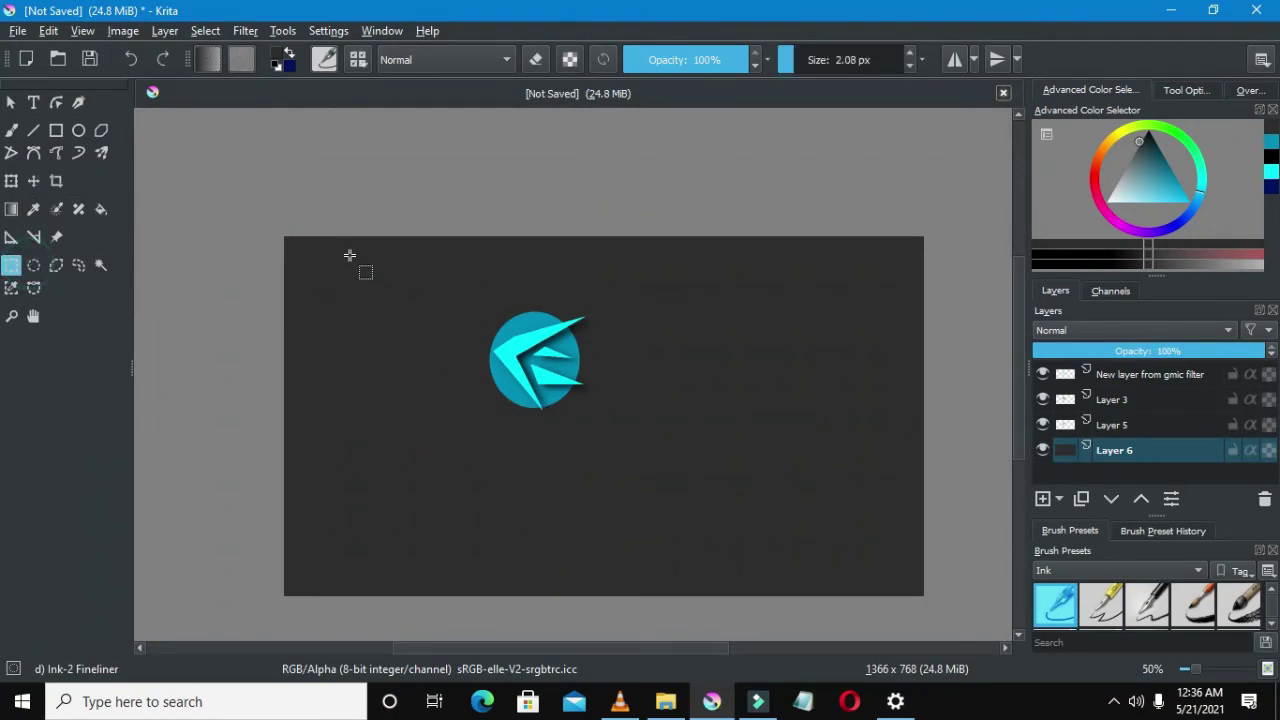
{"action": "left_click_drag", "start_coordinate": [349, 255], "coordinate": [720, 508]}
{"action": "right_click", "coordinate": [603, 459]}
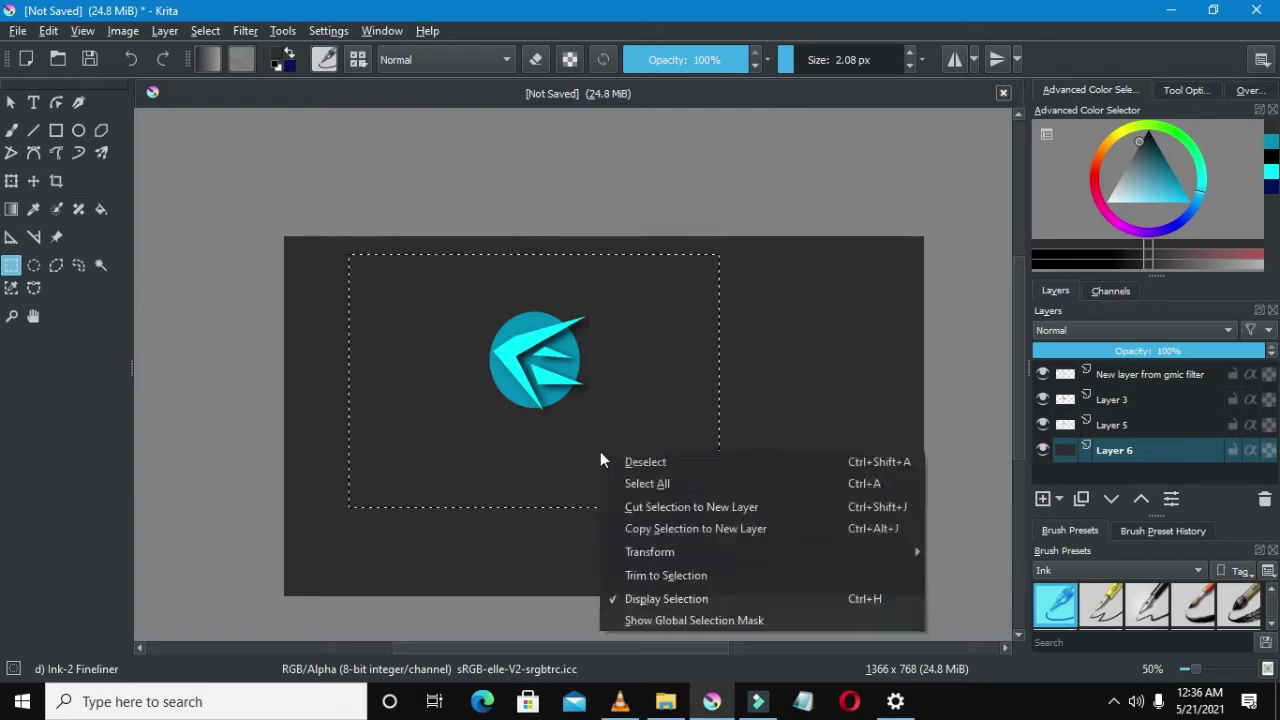
{"action": "left_click", "coordinate": [690, 575]}
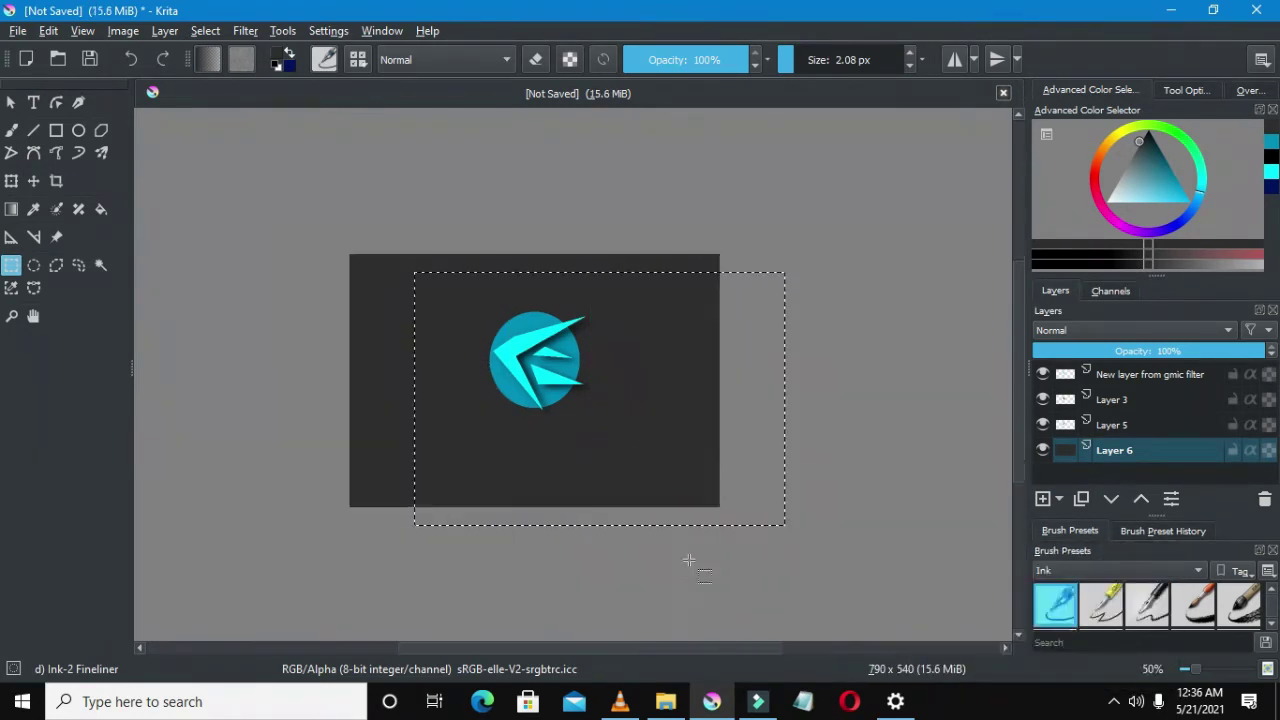
Clear the selection and switch to the Text tool.
{"action": "right_click", "coordinate": [314, 323]}
{"action": "left_click", "coordinate": [347, 325]}
{"action": "left_click", "coordinate": [33, 102]}
{"action": "left_click", "coordinate": [439, 410]}
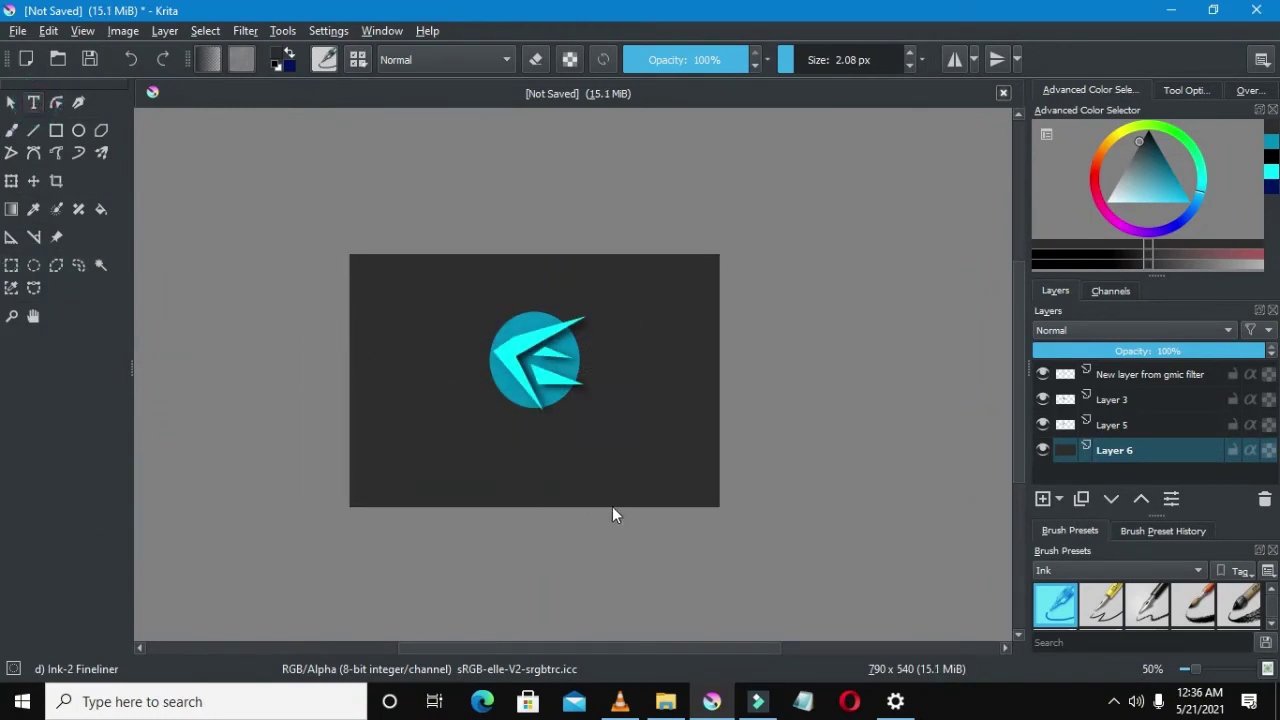
Draw a text box and clear its placeholder to enter MESSAGE.
{"action": "left_click", "coordinate": [419, 350]}
{"action": "triple_click", "coordinate": [645, 309]}
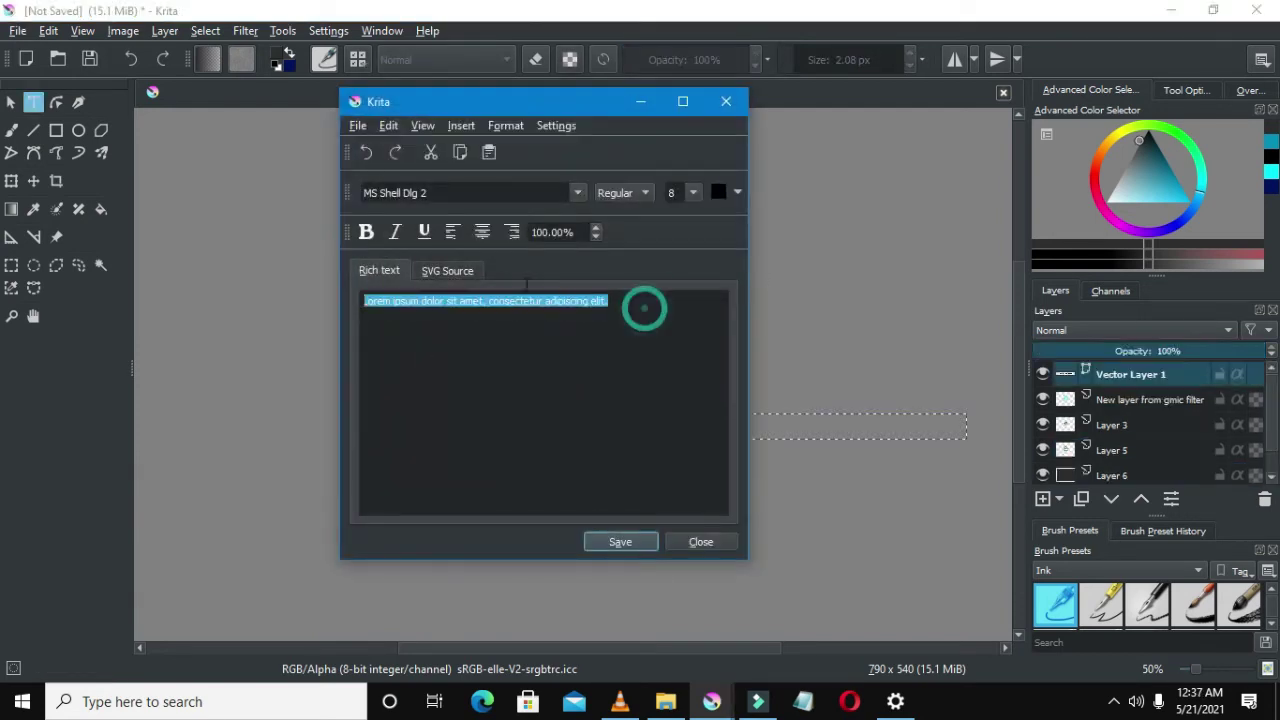
{"action": "key", "text": "BackSpace"}
{"action": "type", "text": "MESSAGE"}
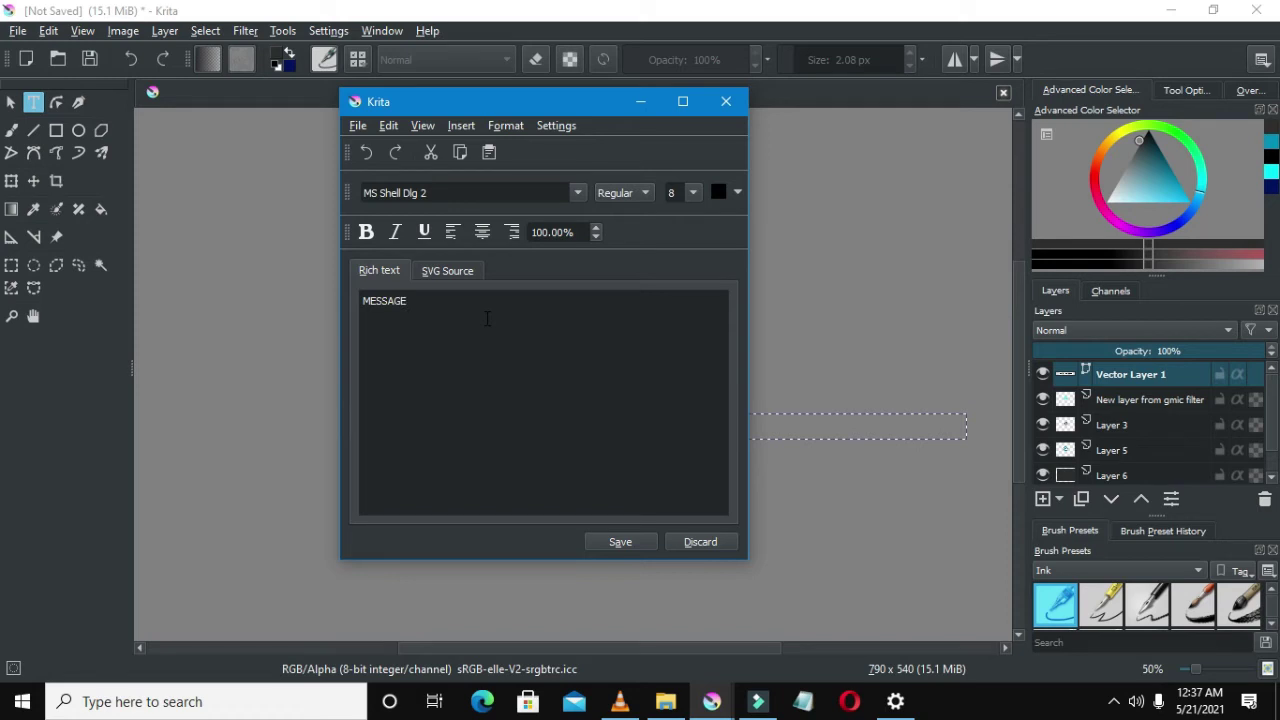
Set the MESSAGE text size to 20, after first trying 28.
{"action": "triple_click", "coordinate": [487, 318]}
{"action": "left_click", "coordinate": [689, 195]}
{"action": "scroll", "coordinate": [676, 280], "scroll_direction": "down", "scroll_amount": 3}
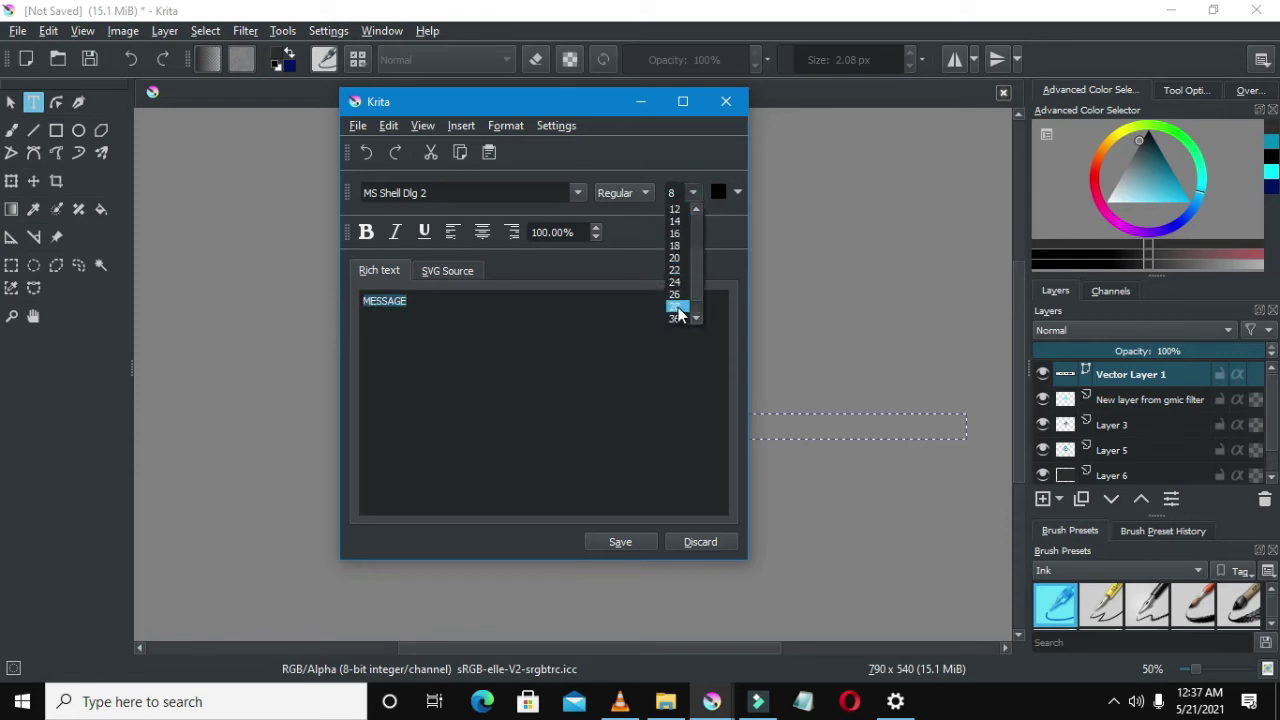
{"action": "left_click", "coordinate": [678, 306]}
{"action": "left_click", "coordinate": [620, 541]}
{"action": "left_click_drag", "start_coordinate": [594, 103], "coordinate": [879, 139]}
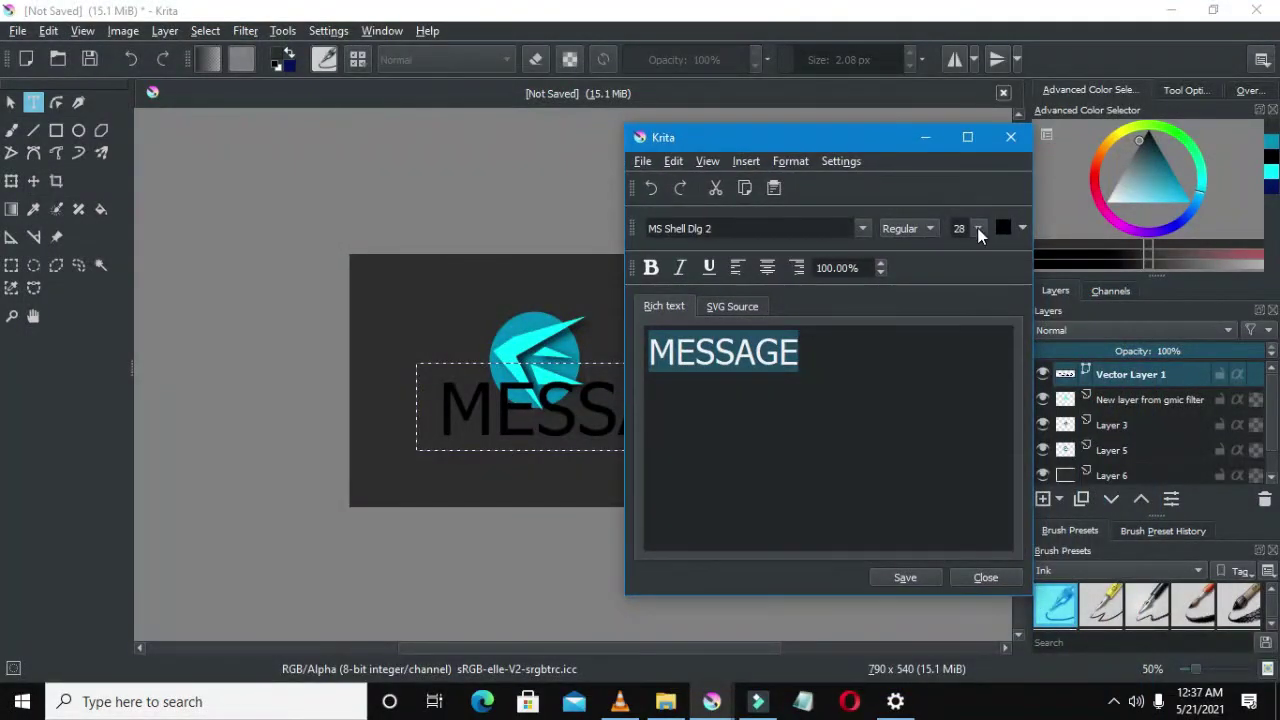
{"action": "left_click", "coordinate": [980, 229]}
{"action": "left_click", "coordinate": [970, 294]}
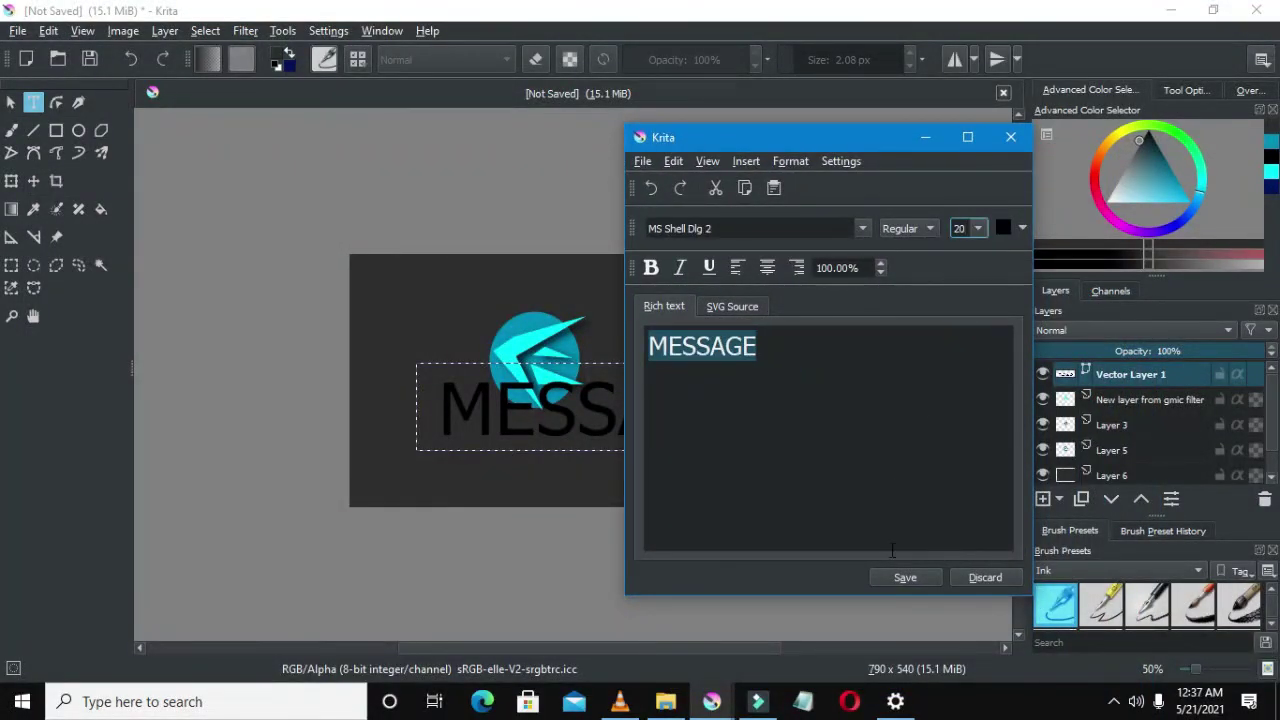
{"action": "left_click", "coordinate": [905, 580]}
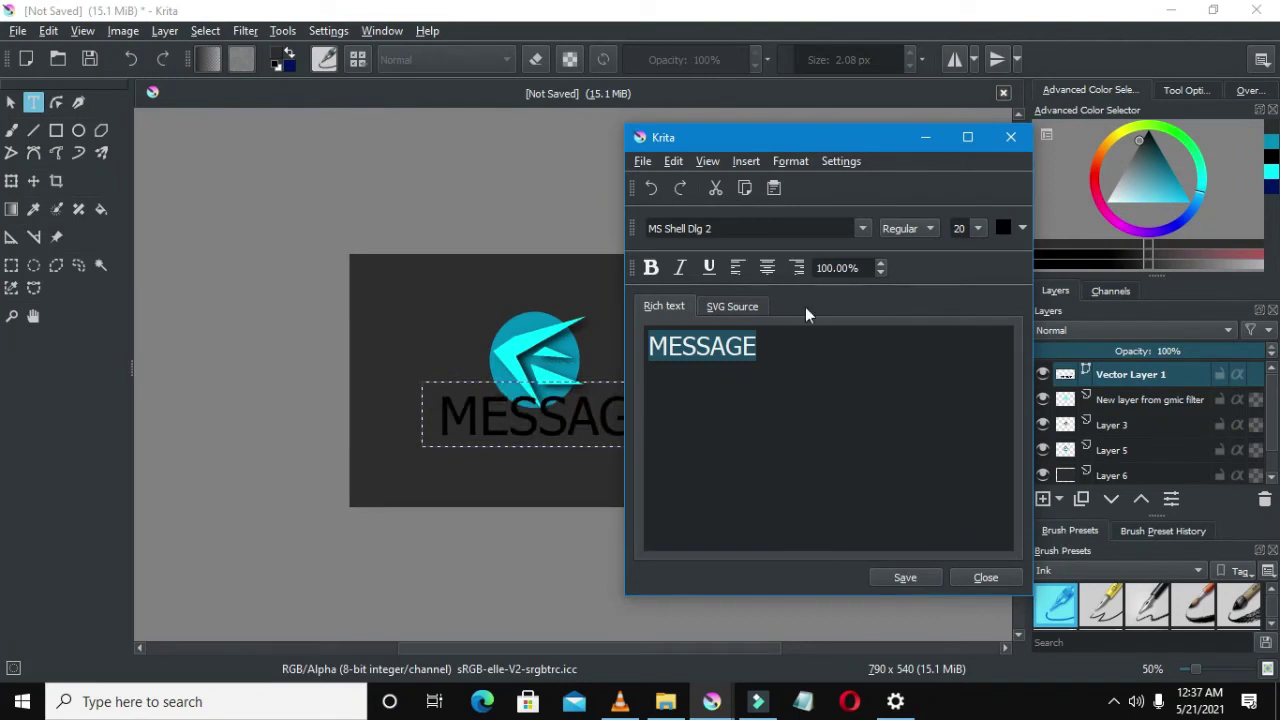
Change the MESSAGE font to Century Gothic.
{"action": "left_click", "coordinate": [760, 228]}
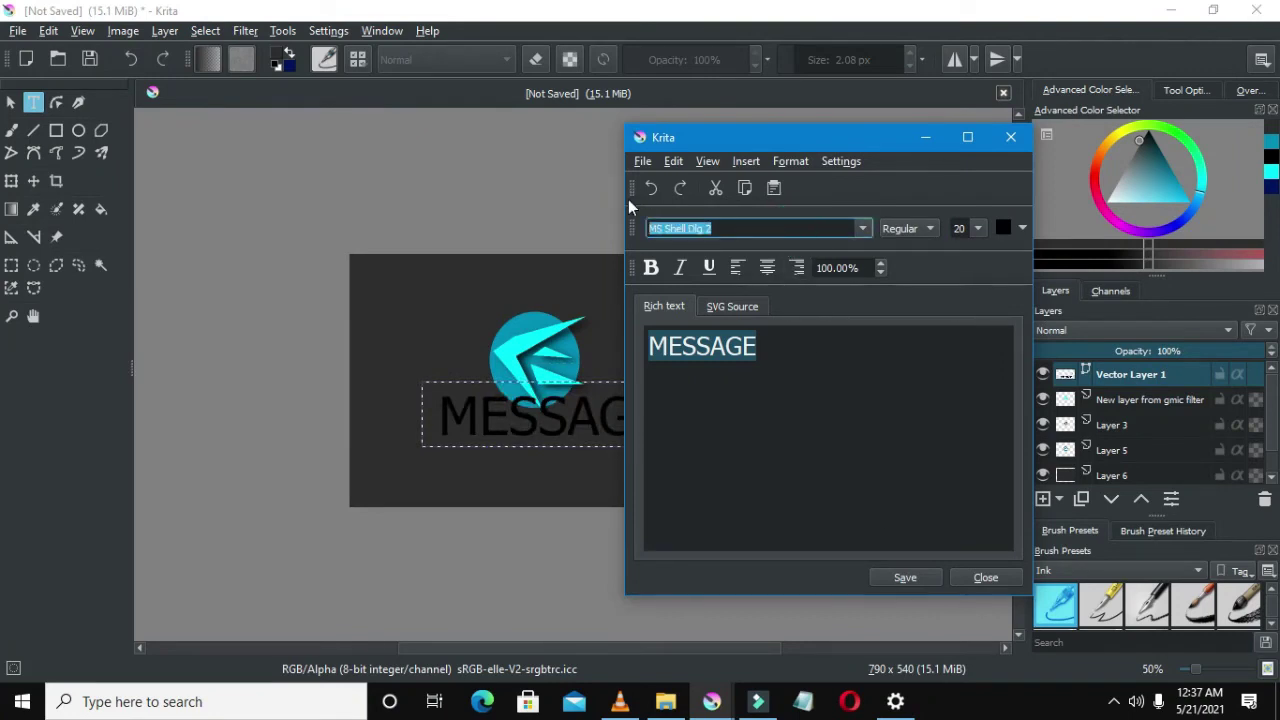
{"action": "type", "text": "cent"}
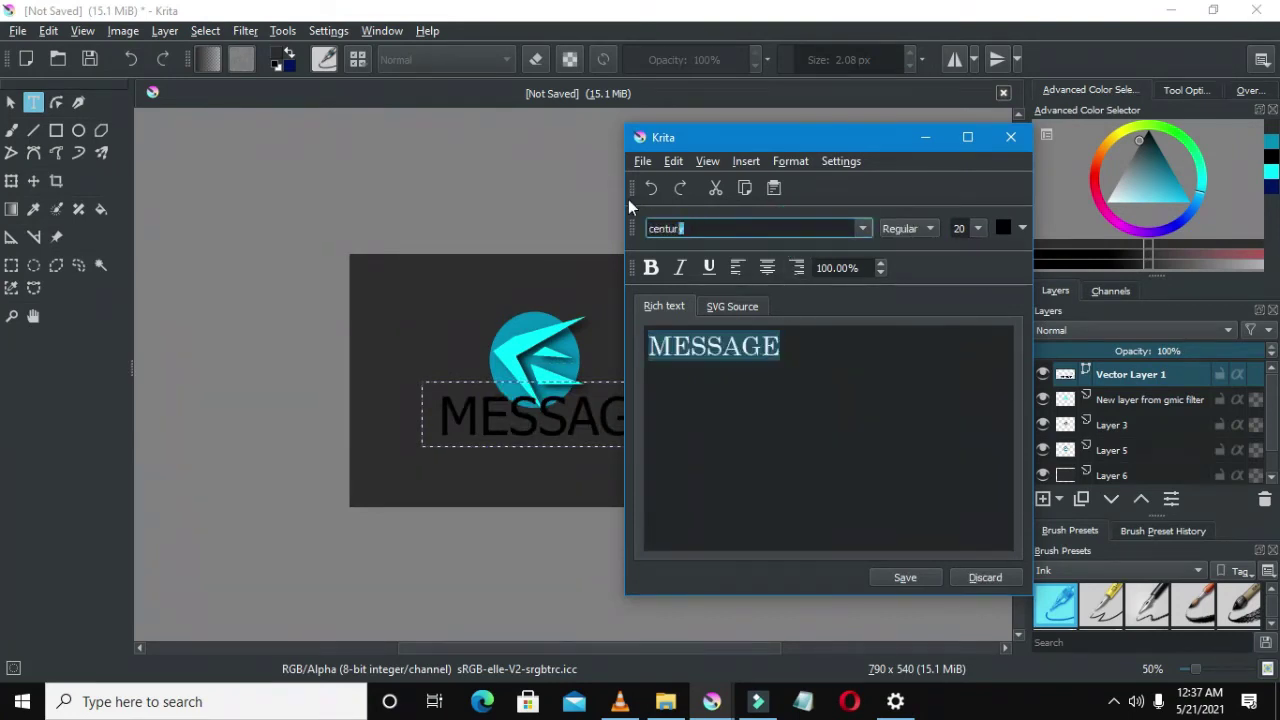
{"action": "type", "text": "ury Gothic"}
{"action": "key", "text": "Return"}
{"action": "left_click", "coordinate": [903, 580]}
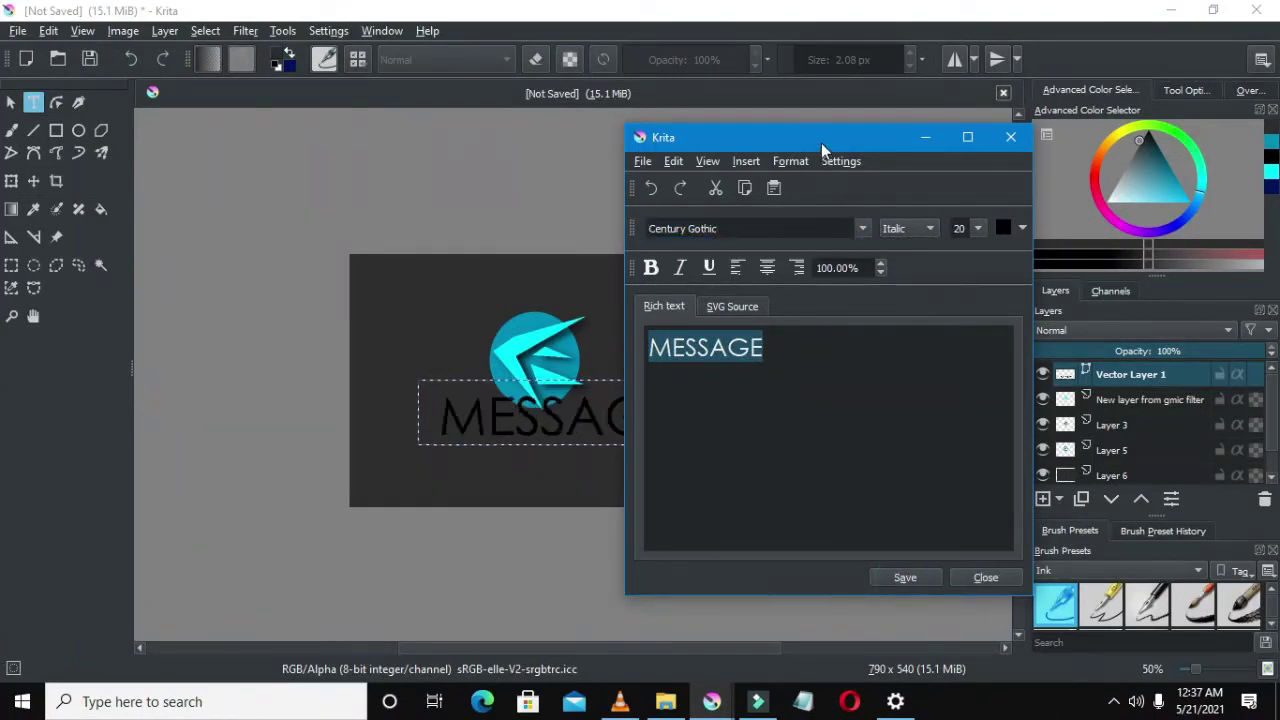
{"action": "left_click_drag", "start_coordinate": [821, 143], "coordinate": [804, 175]}
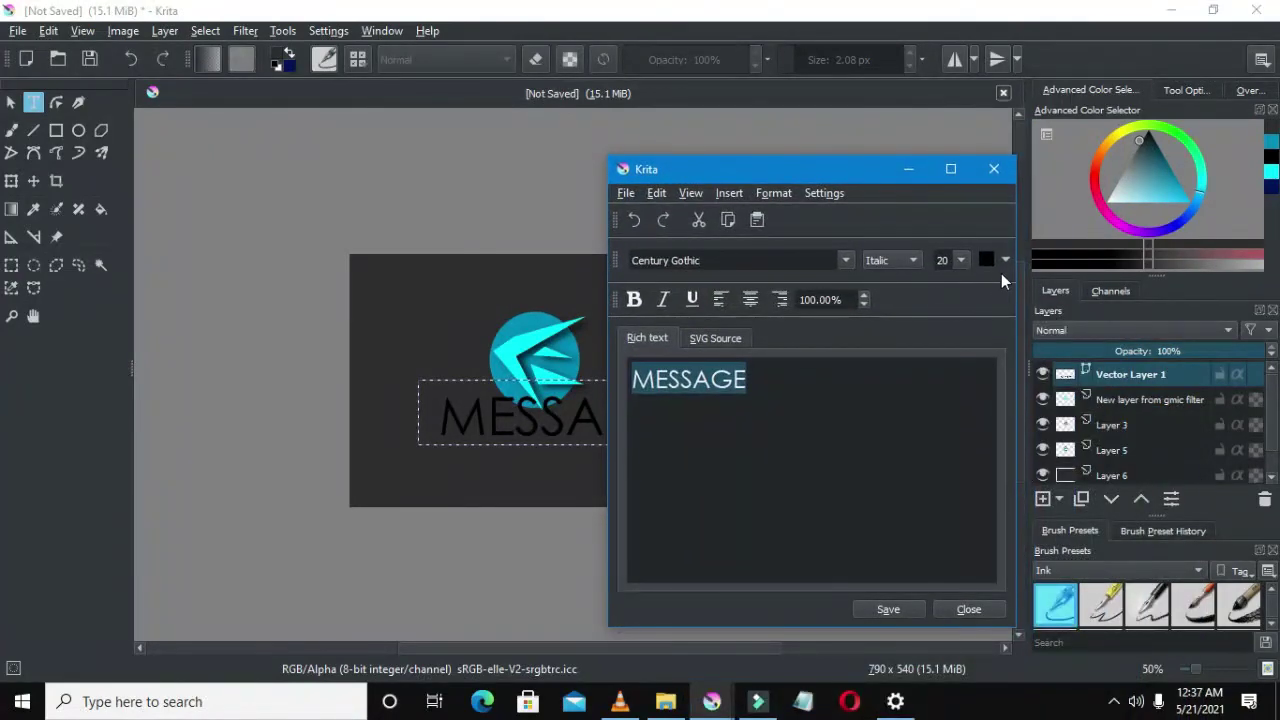
Make the MESSAGE text colour white.
{"action": "left_click", "coordinate": [1005, 261]}
{"action": "left_click", "coordinate": [985, 305]}
{"action": "left_click", "coordinate": [1005, 261]}
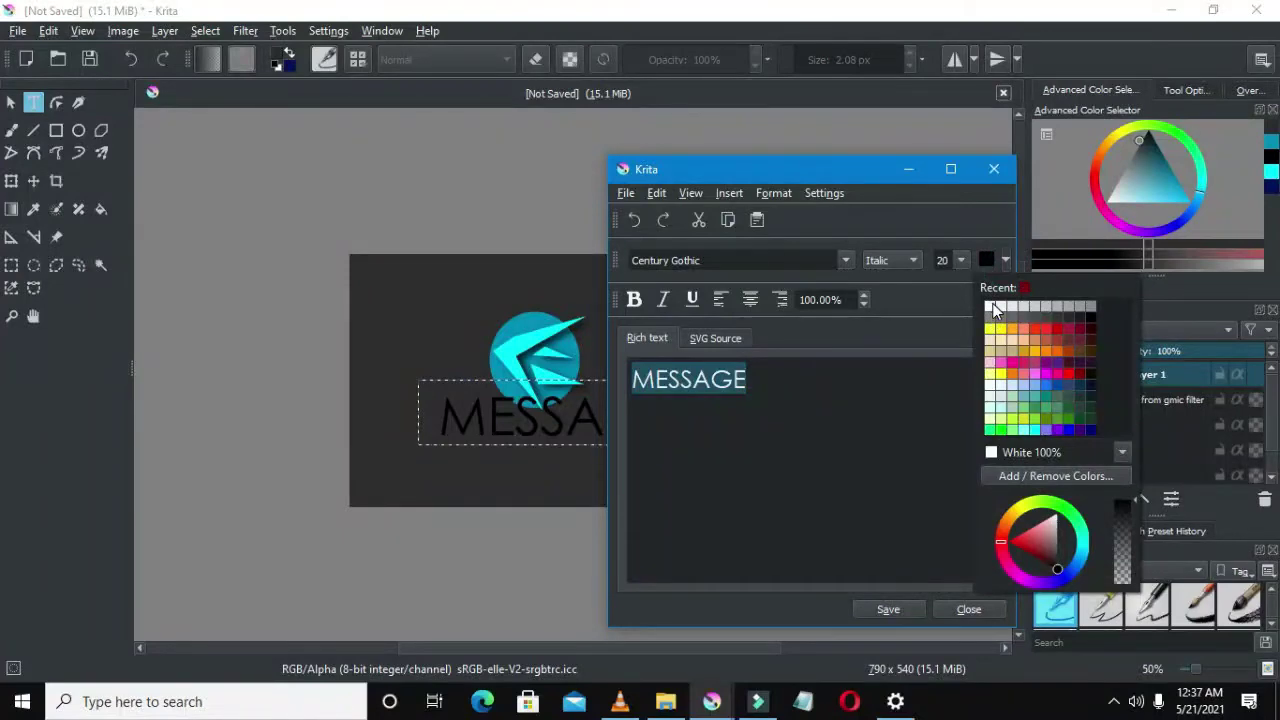
{"action": "left_click", "coordinate": [993, 308]}
{"action": "left_click", "coordinate": [888, 610]}
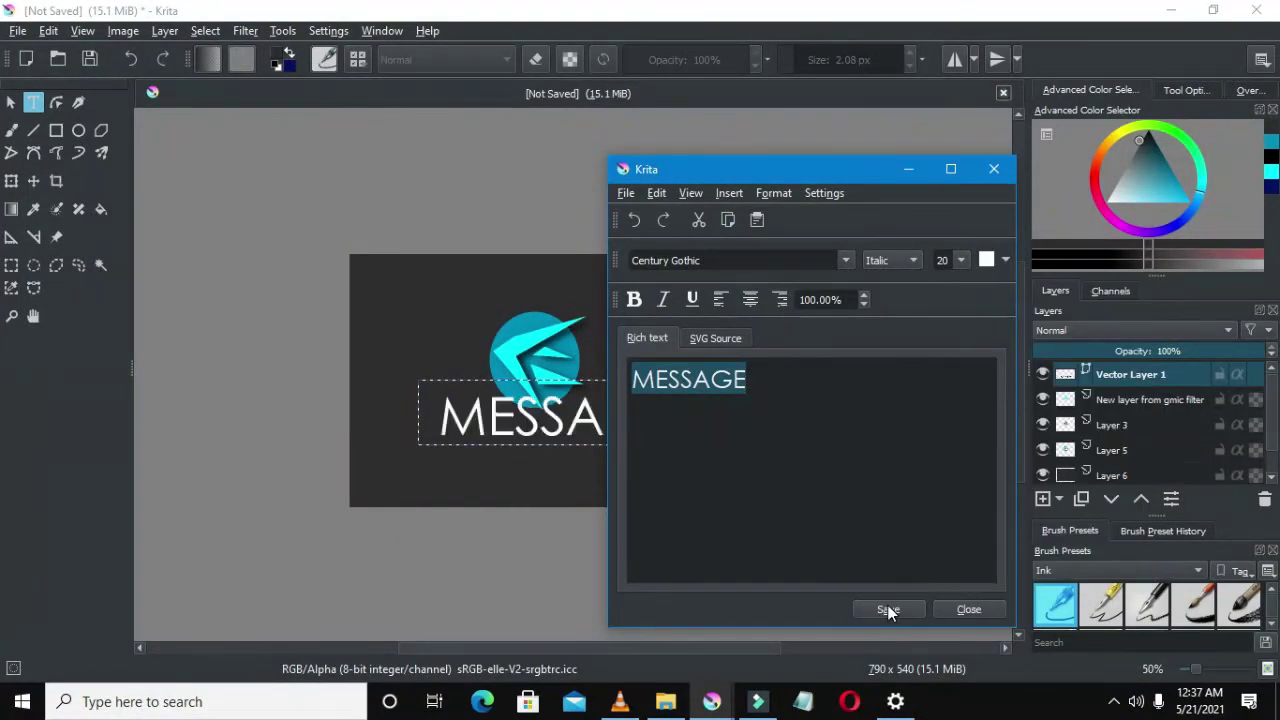
Close the text editor and move MESSAGE down and slightly left beneath the logo.
{"action": "left_click", "coordinate": [969, 609]}
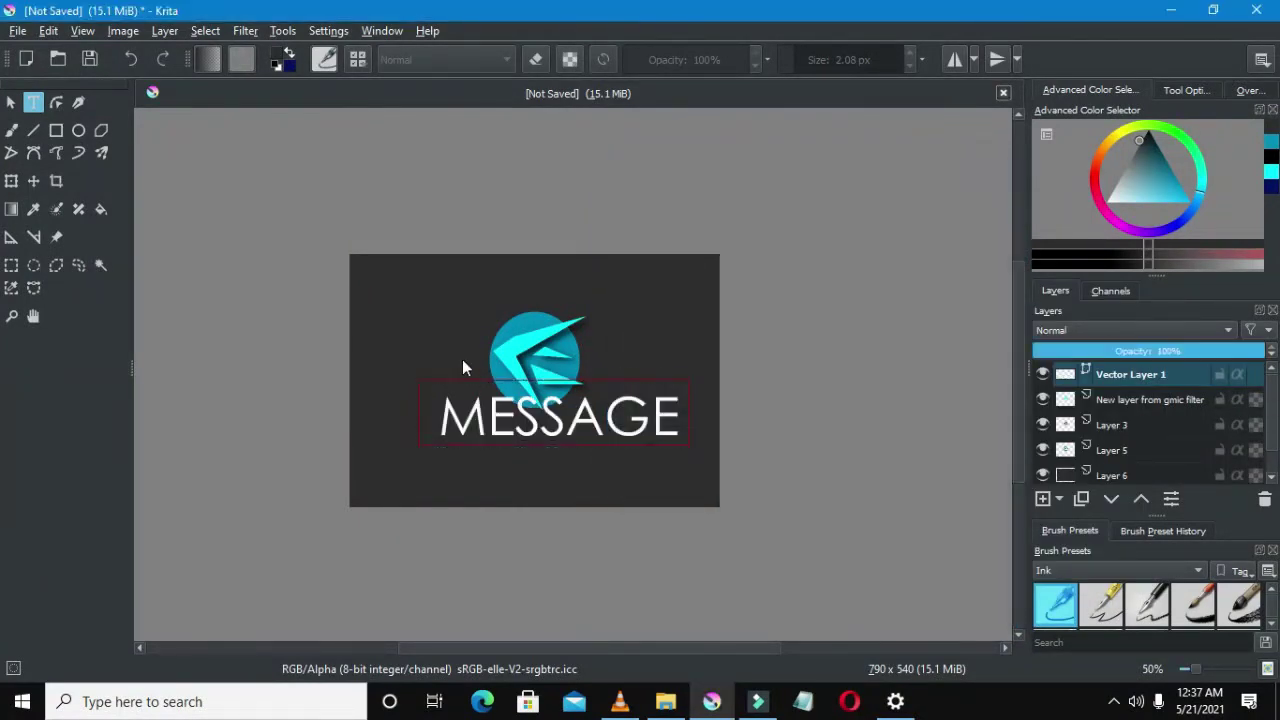
{"action": "scroll", "coordinate": [483, 427], "scroll_direction": "down", "scroll_amount": 2}
{"action": "scroll", "coordinate": [483, 428], "scroll_direction": "up", "scroll_amount": 1}
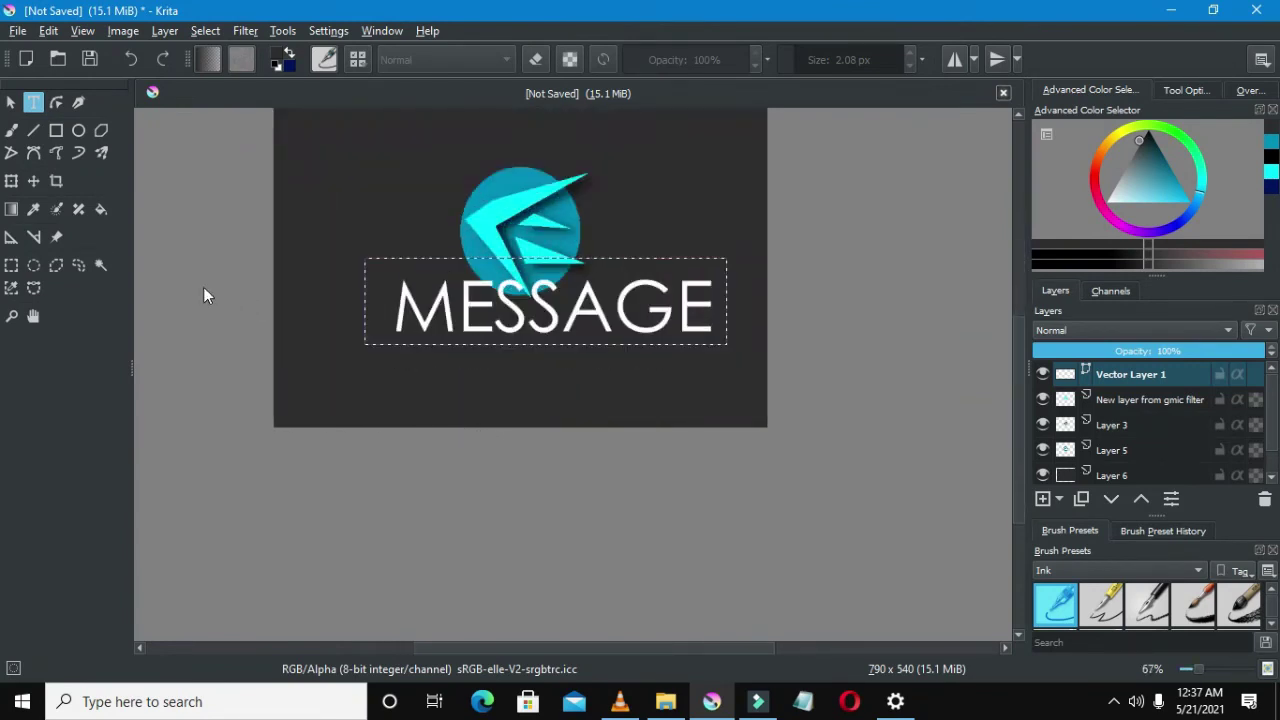
{"action": "left_click", "coordinate": [33, 183]}
{"action": "left_click_drag", "start_coordinate": [559, 325], "coordinate": [532, 350]}
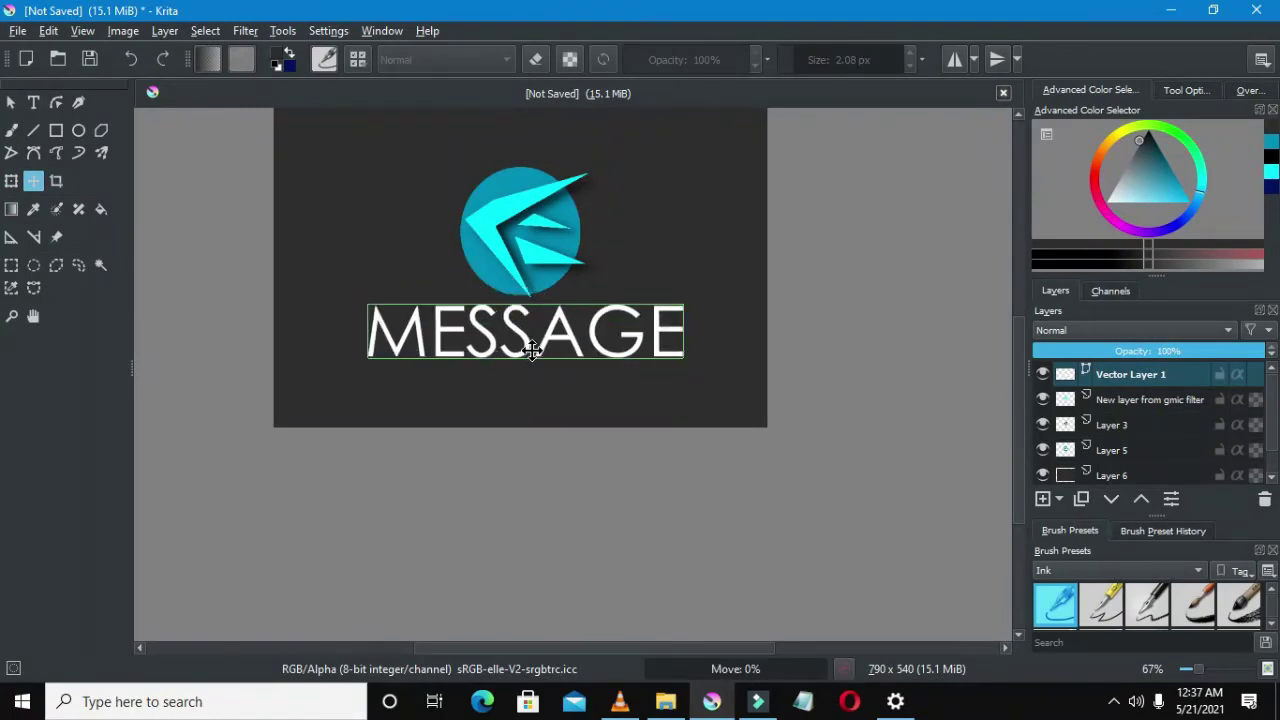
{"action": "scroll", "coordinate": [532, 330], "scroll_direction": "down", "scroll_amount": 4}
{"action": "scroll", "coordinate": [532, 293], "scroll_direction": "up", "scroll_amount": 2}
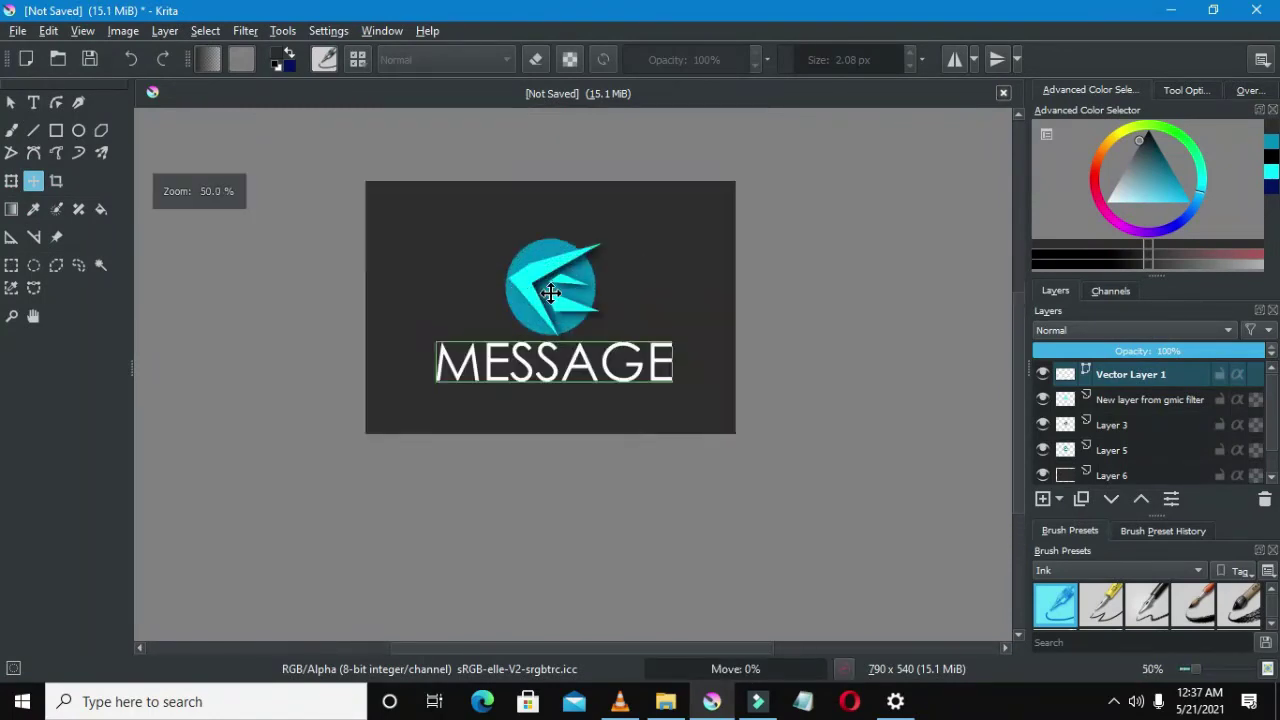
{"action": "scroll", "coordinate": [540, 300], "scroll_direction": "up", "scroll_amount": 1}
{"action": "scroll", "coordinate": [556, 346], "scroll_direction": "up", "scroll_amount": 1}
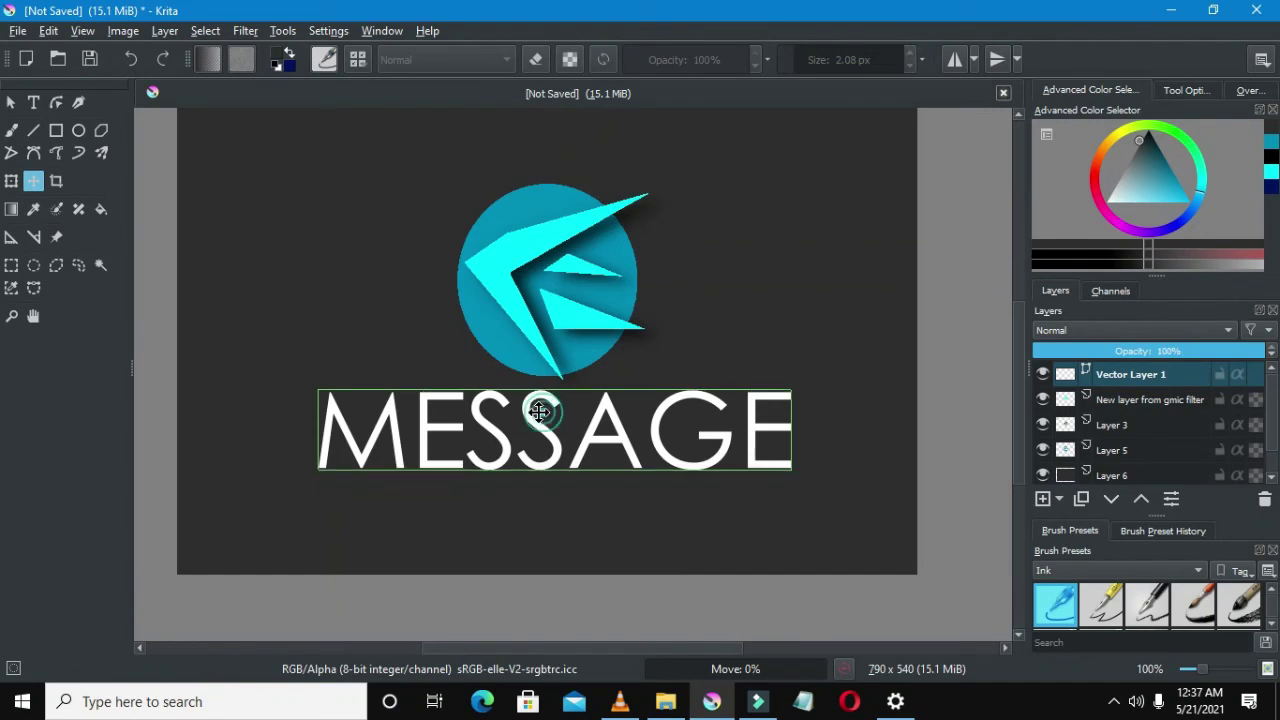
{"action": "left_click_drag", "start_coordinate": [547, 412], "coordinate": [537, 410]}
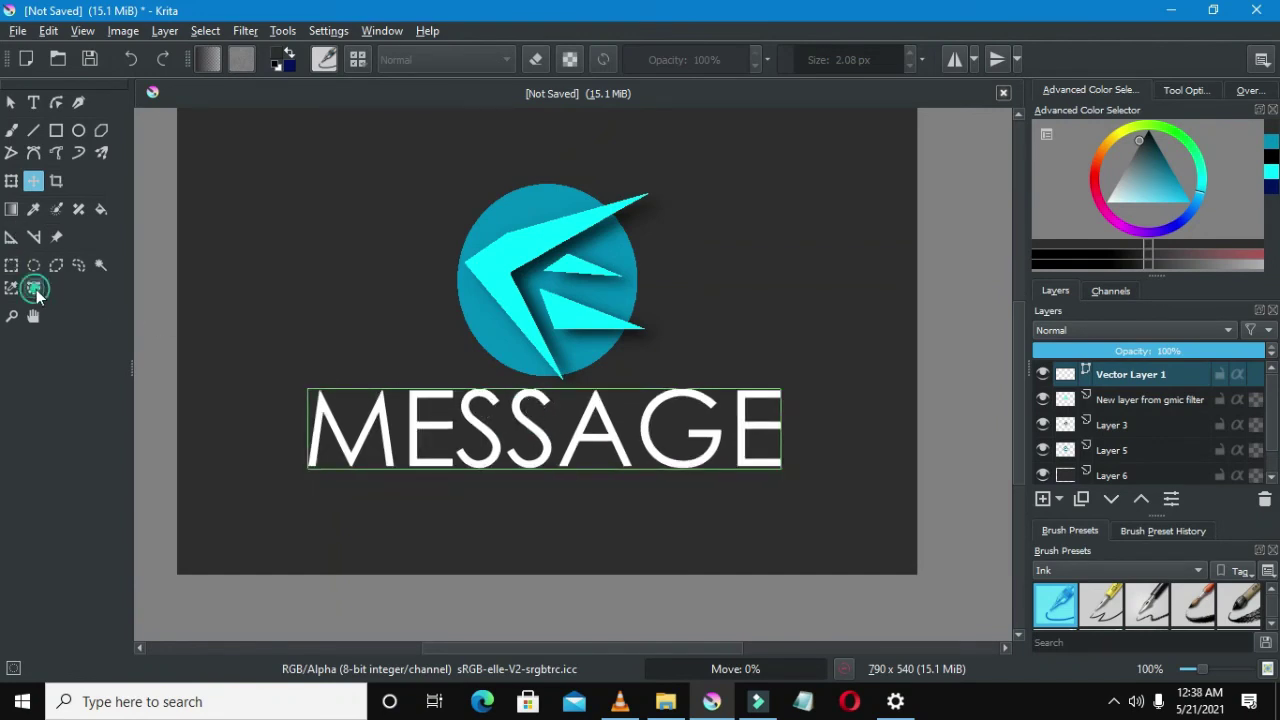
Convert the G'MIC filter layer to a paint layer and merge it down with Ctrl+E.
{"action": "left_click", "coordinate": [34, 289]}
{"action": "right_click", "coordinate": [1147, 375]}
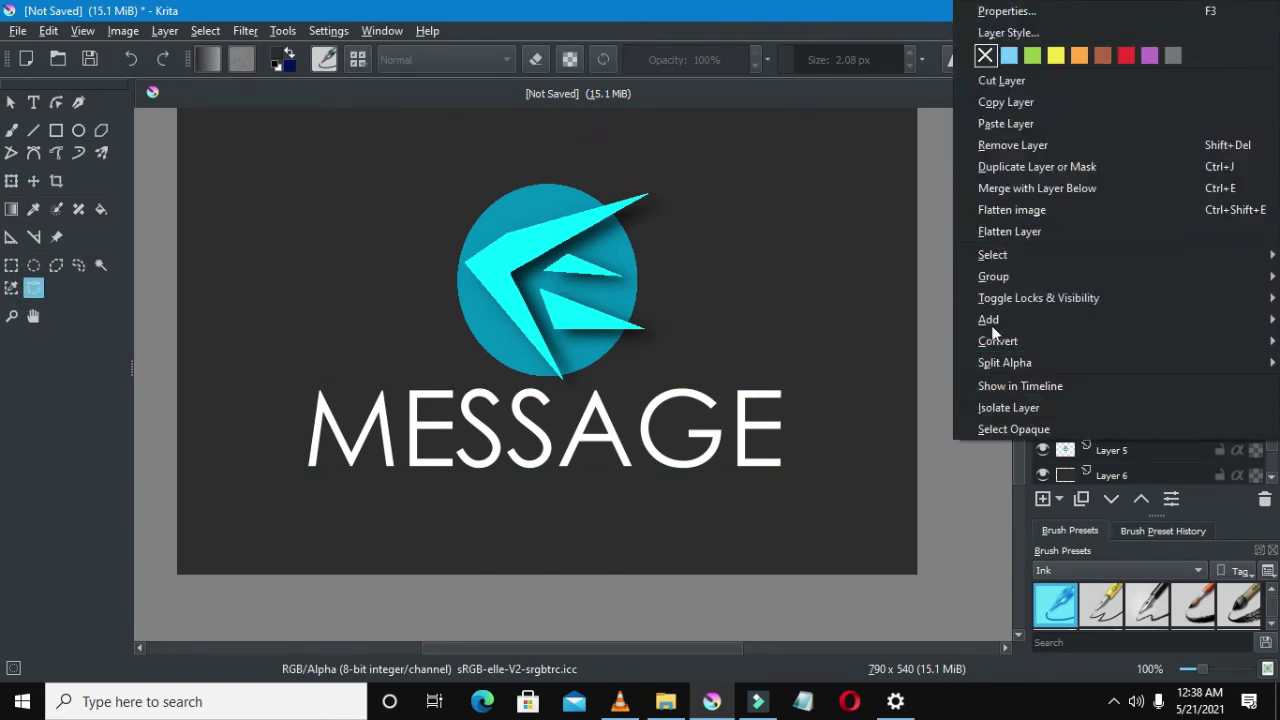
{"action": "mouse_move", "coordinate": [998, 341]}
{"action": "left_click", "coordinate": [891, 331]}
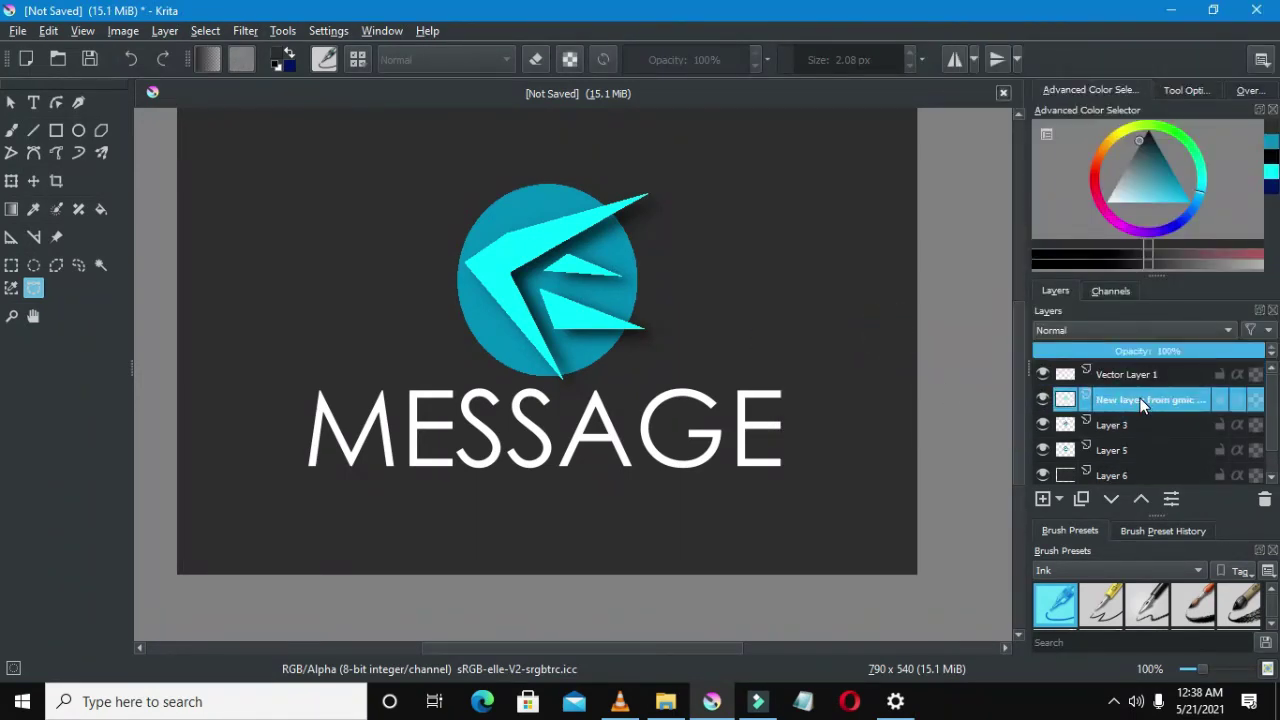
{"action": "key", "text": "ctrl+e"}
{"action": "key", "text": "ctrl+e"}
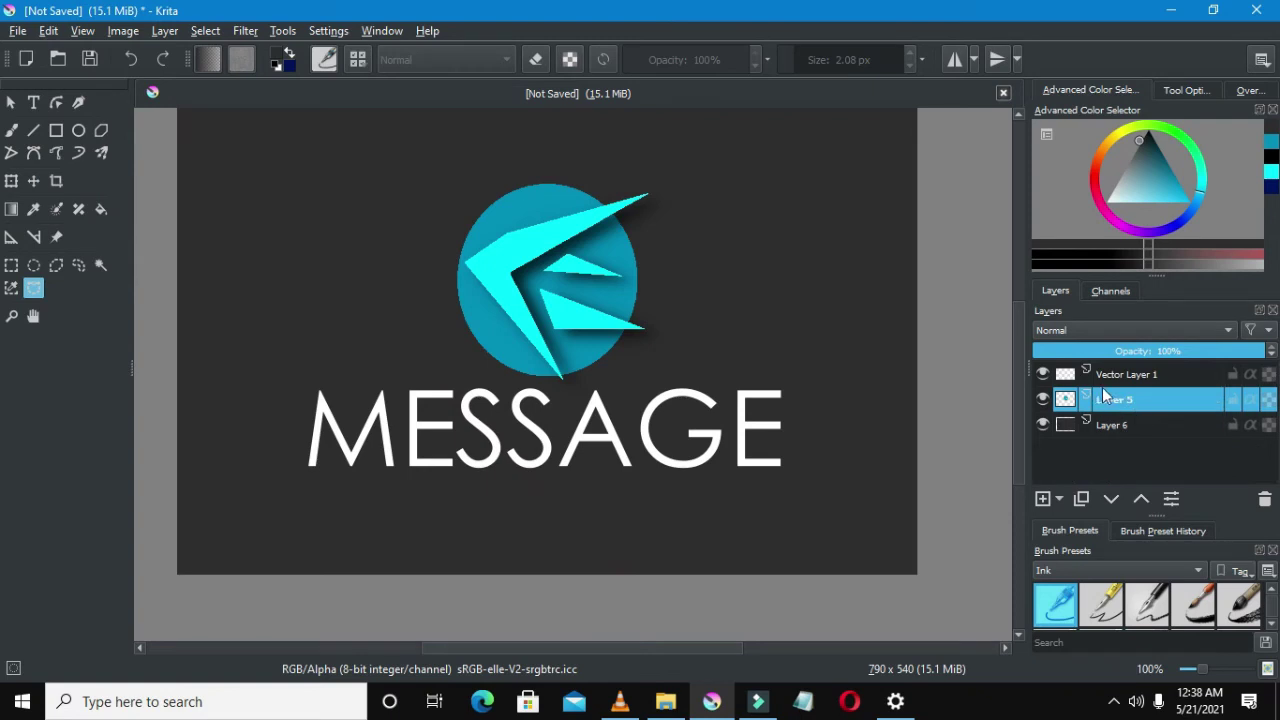
{"action": "left_click", "coordinate": [1126, 374]}
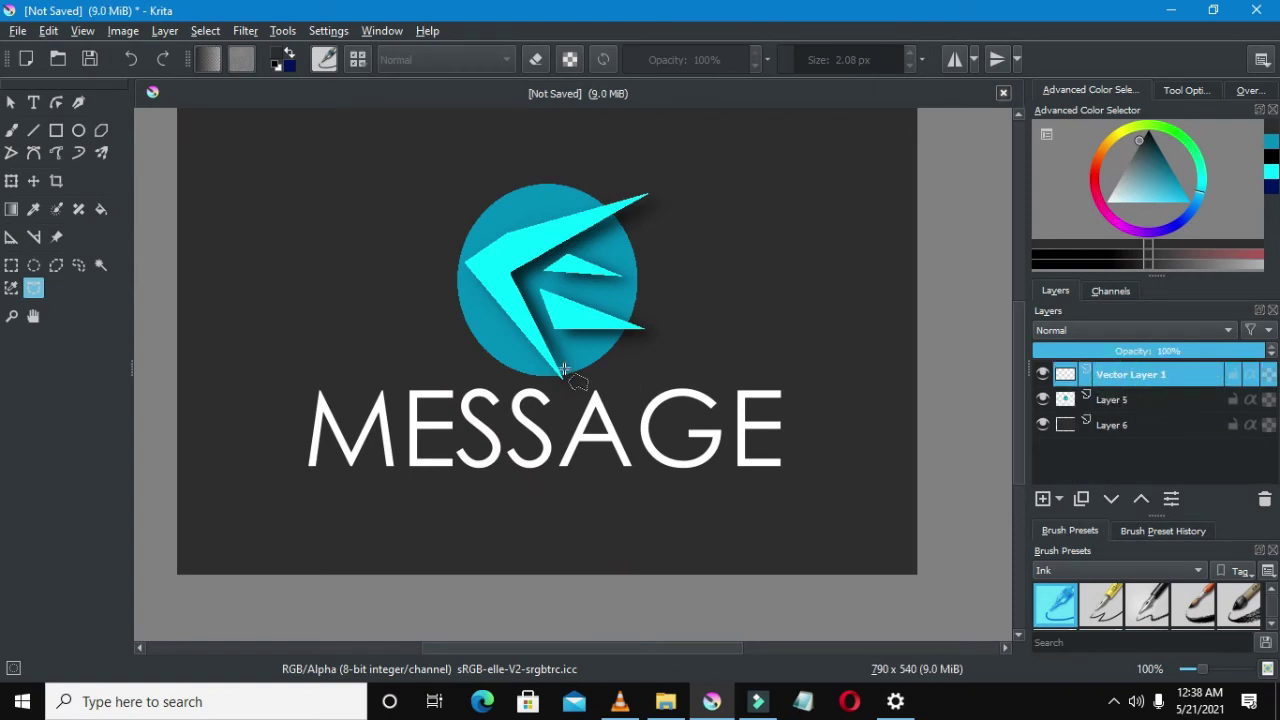
{"action": "left_click", "coordinate": [629, 389]}
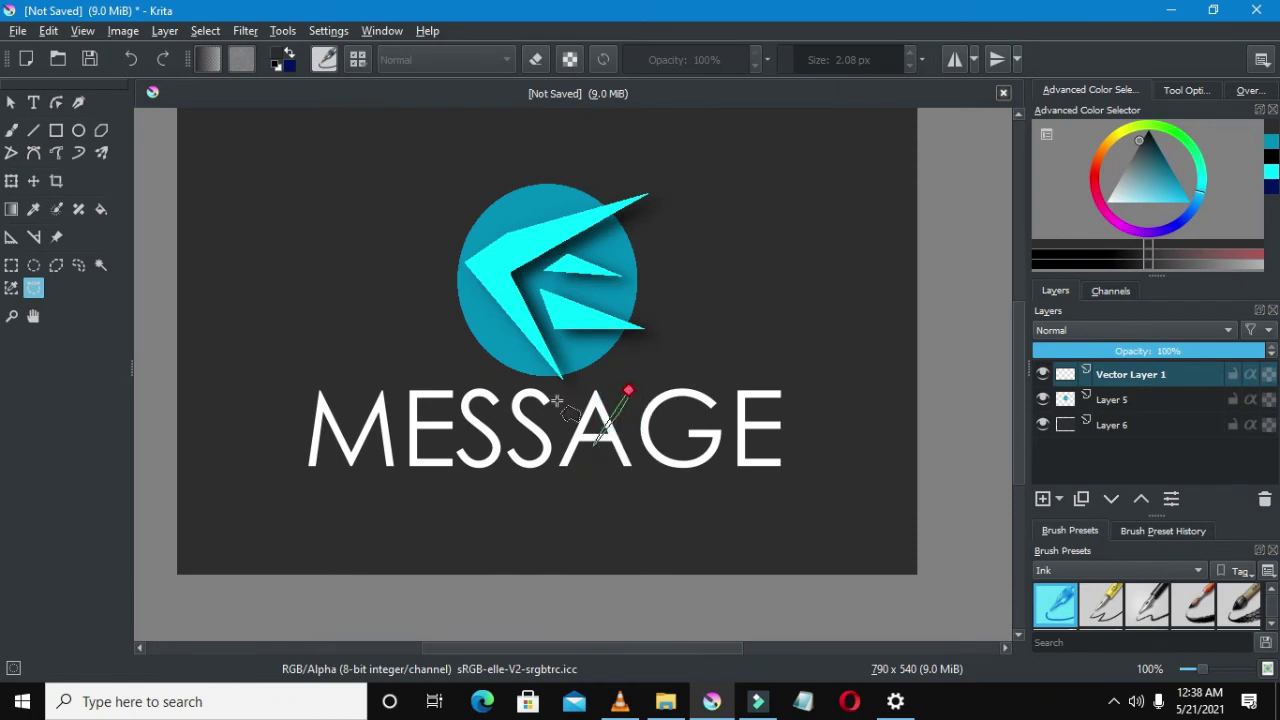
Undo the extra merge and outline a triangular slice of the A on Vector Layer 1.
{"action": "left_click", "coordinate": [132, 58]}
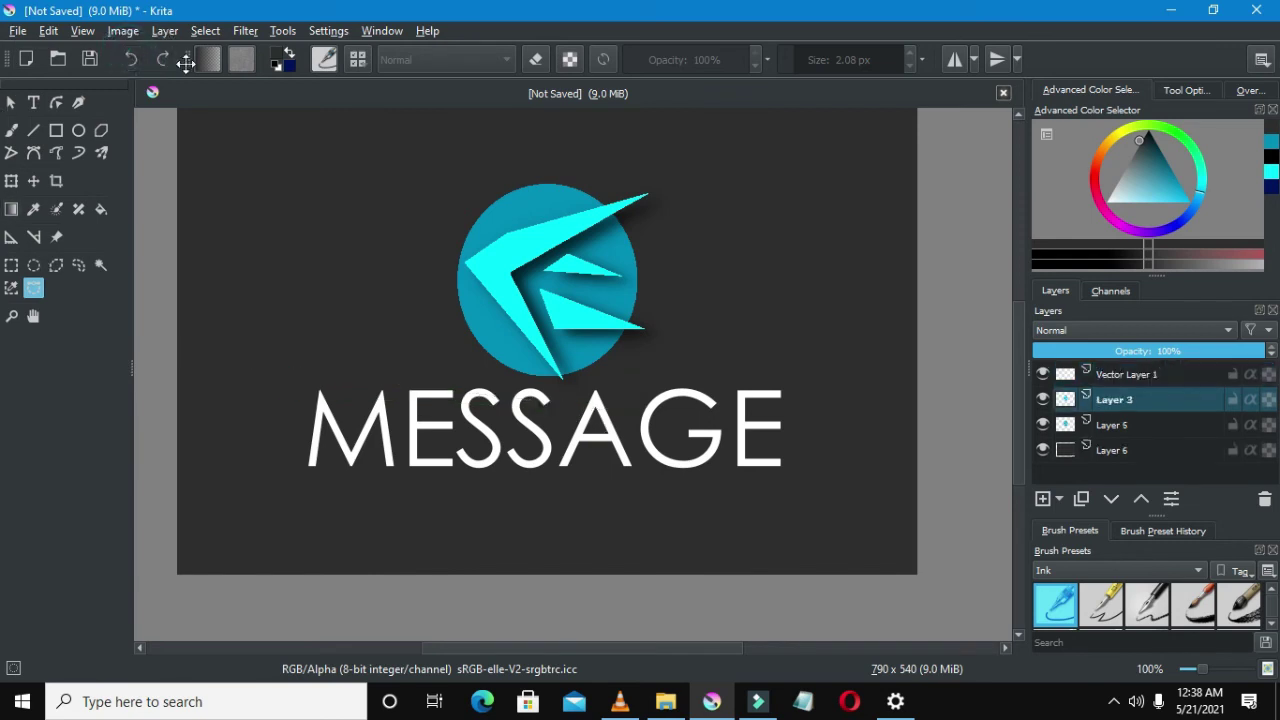
{"action": "left_click", "coordinate": [1126, 374]}
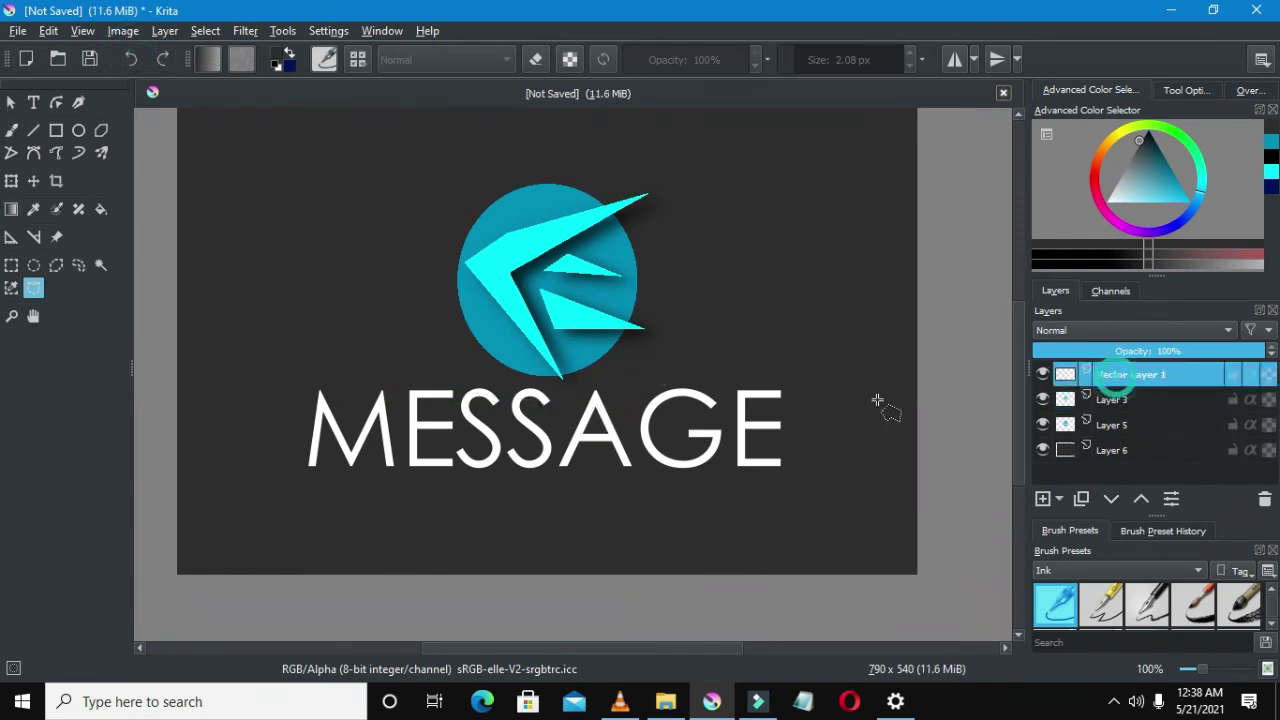
{"action": "left_click", "coordinate": [620, 404]}
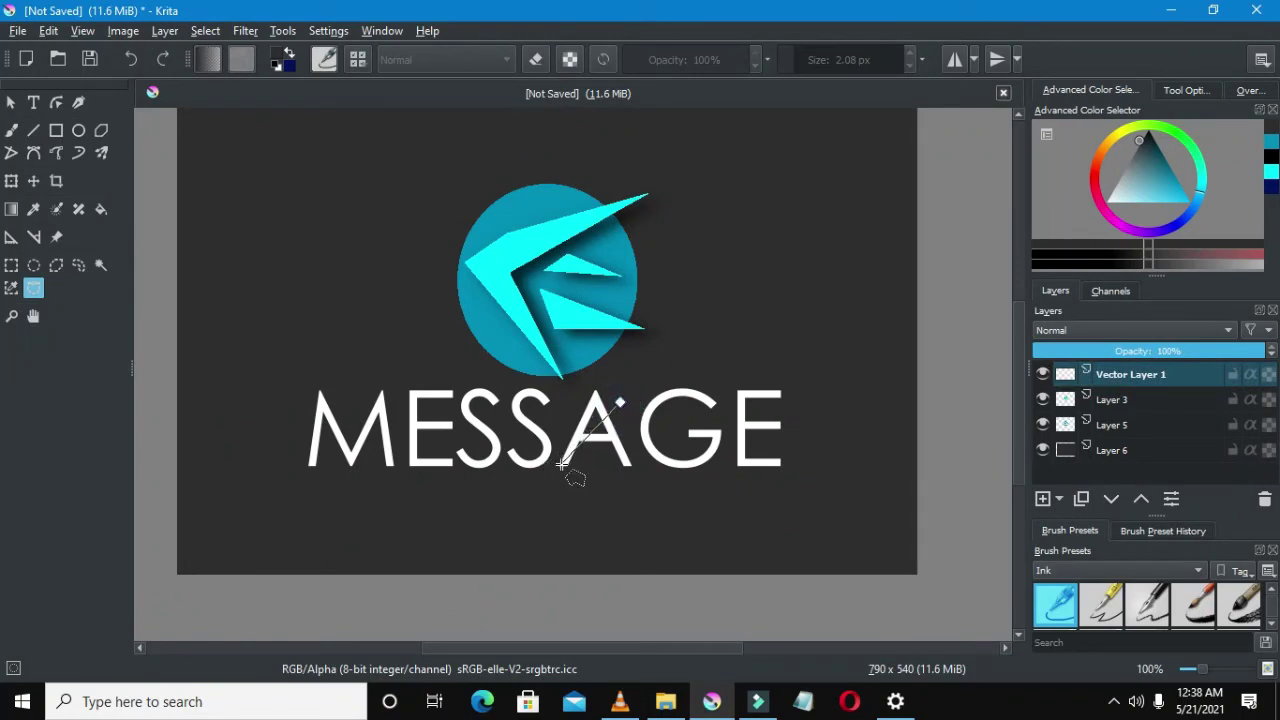
{"action": "left_click", "coordinate": [561, 462]}
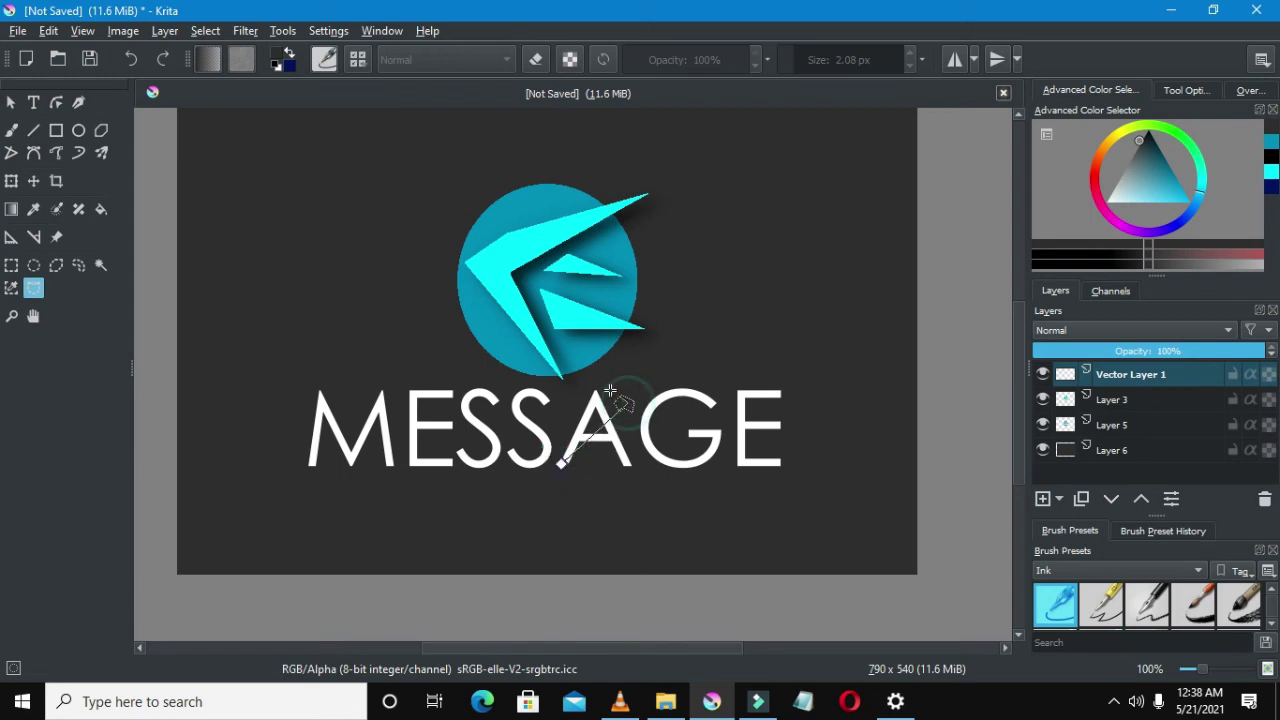
{"action": "left_click", "coordinate": [603, 385]}
{"action": "left_click", "coordinate": [562, 462]}
Offset the selected slice of the A, then deselect it.
{"action": "left_click", "coordinate": [33, 180]}
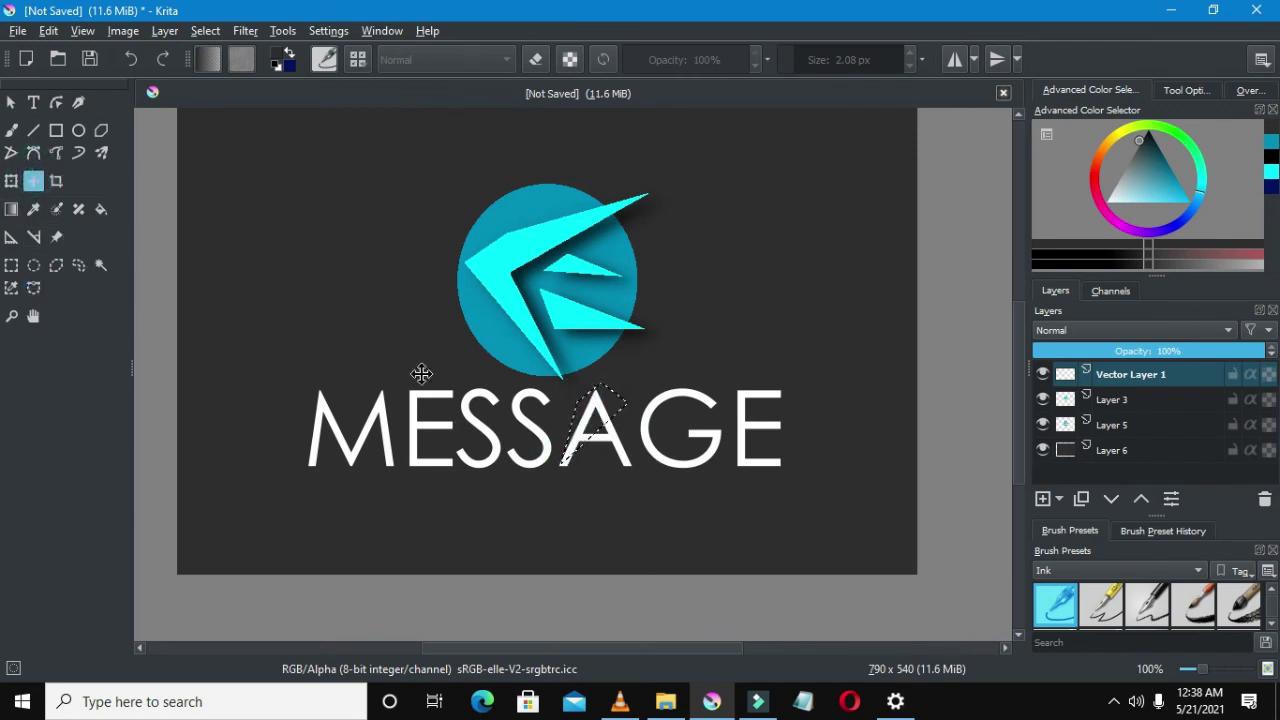
{"action": "left_click", "coordinate": [596, 410]}
{"action": "scroll", "coordinate": [440, 375], "scroll_direction": "down", "scroll_amount": 3}
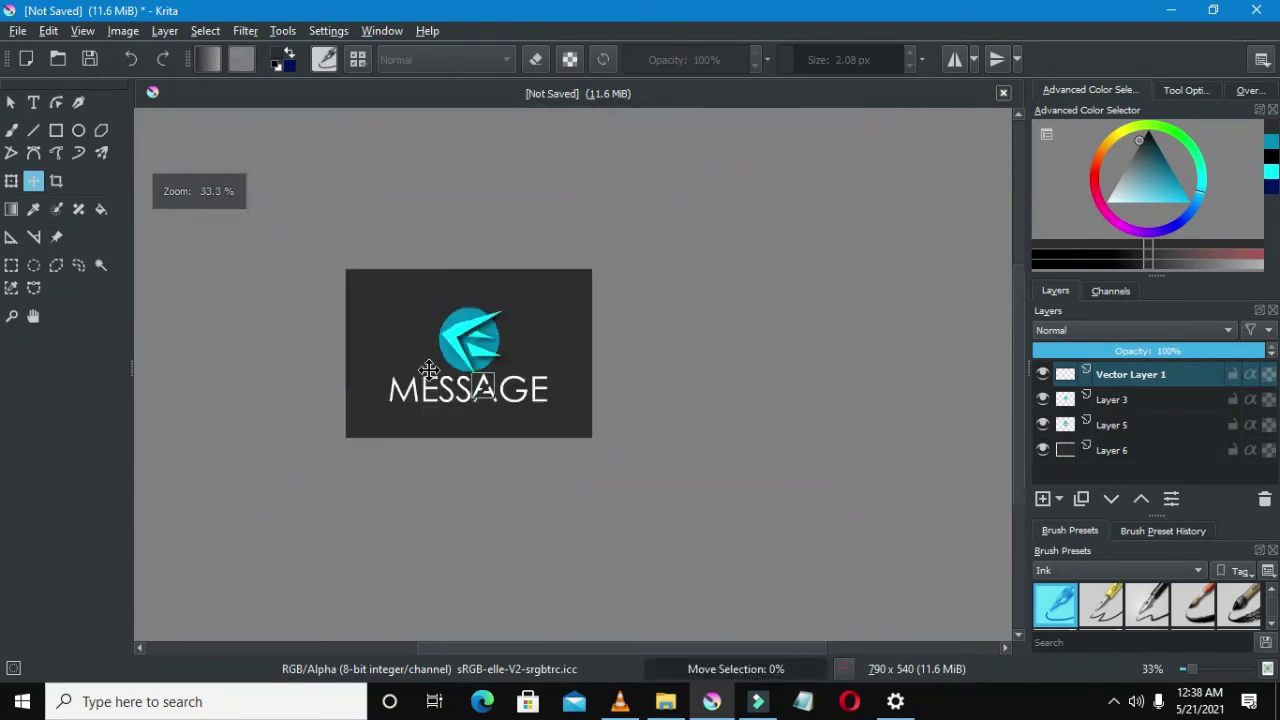
{"action": "scroll", "coordinate": [429, 370], "scroll_direction": "up", "scroll_amount": 1}
{"action": "scroll", "coordinate": [429, 370], "scroll_direction": "up", "scroll_amount": 1}
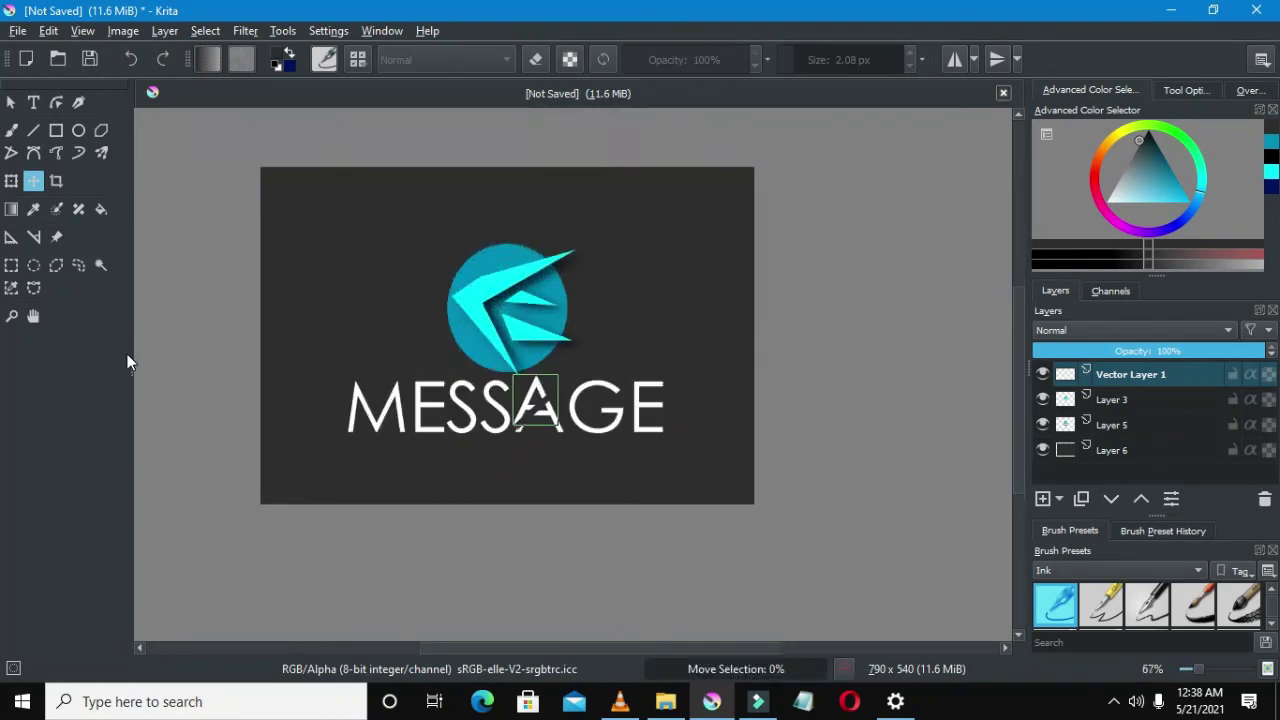
{"action": "left_click", "coordinate": [11, 265]}
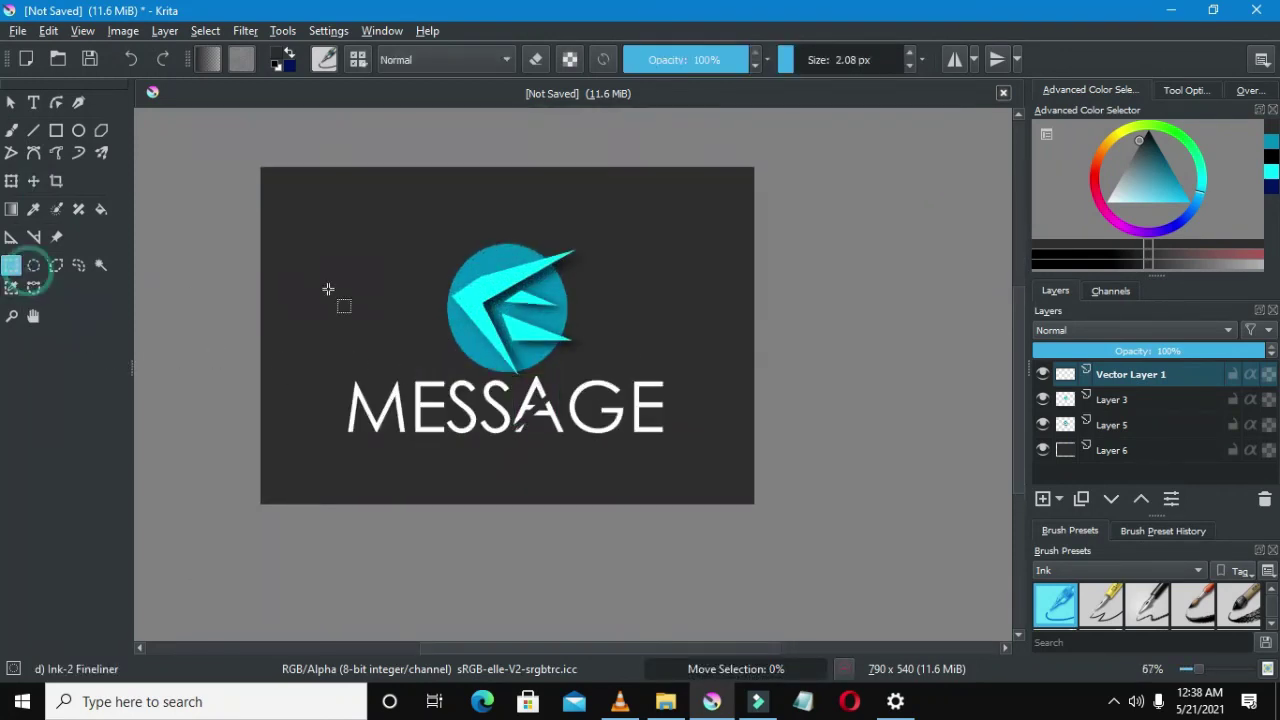
{"action": "right_click", "coordinate": [344, 301]}
{"action": "left_click", "coordinate": [360, 296]}
{"action": "scroll", "coordinate": [350, 300], "scroll_direction": "down", "scroll_amount": 2}
{"action": "scroll", "coordinate": [355, 299], "scroll_direction": "up", "scroll_amount": 1}
{"action": "scroll", "coordinate": [358, 298], "scroll_direction": "up", "scroll_amount": 1}
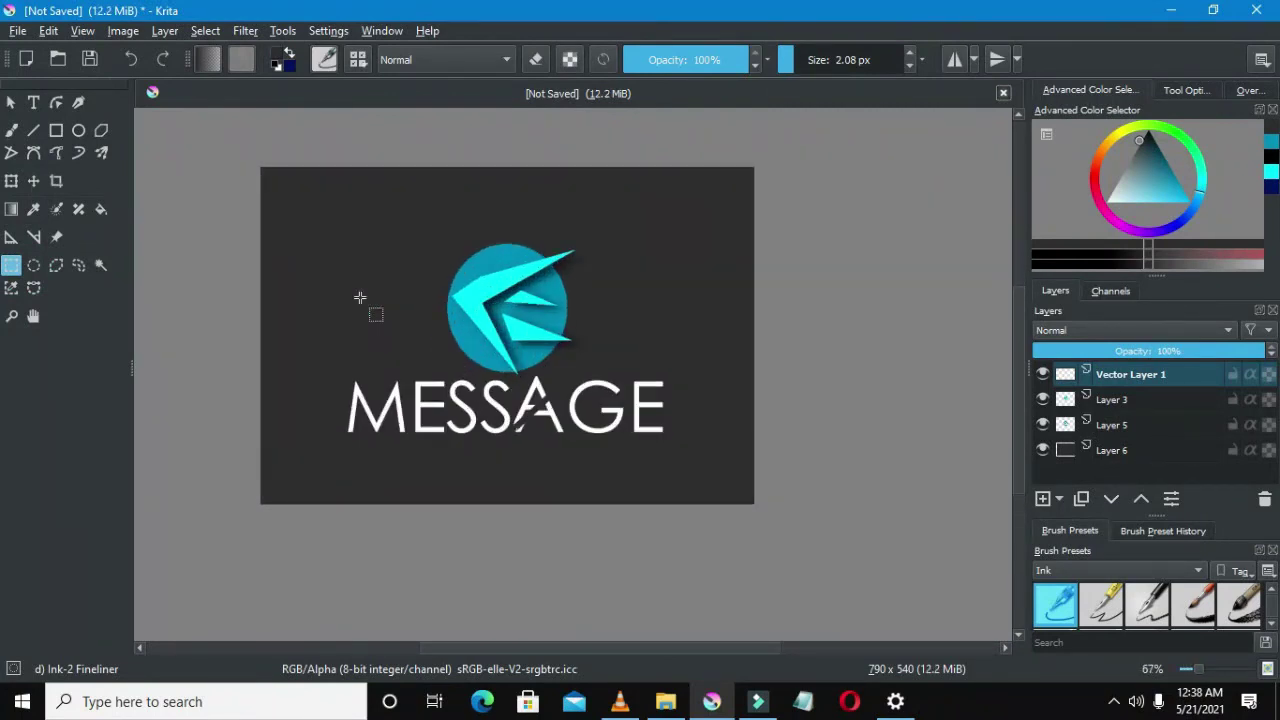
{"action": "scroll", "coordinate": [343, 243], "scroll_direction": "down", "scroll_amount": 1}
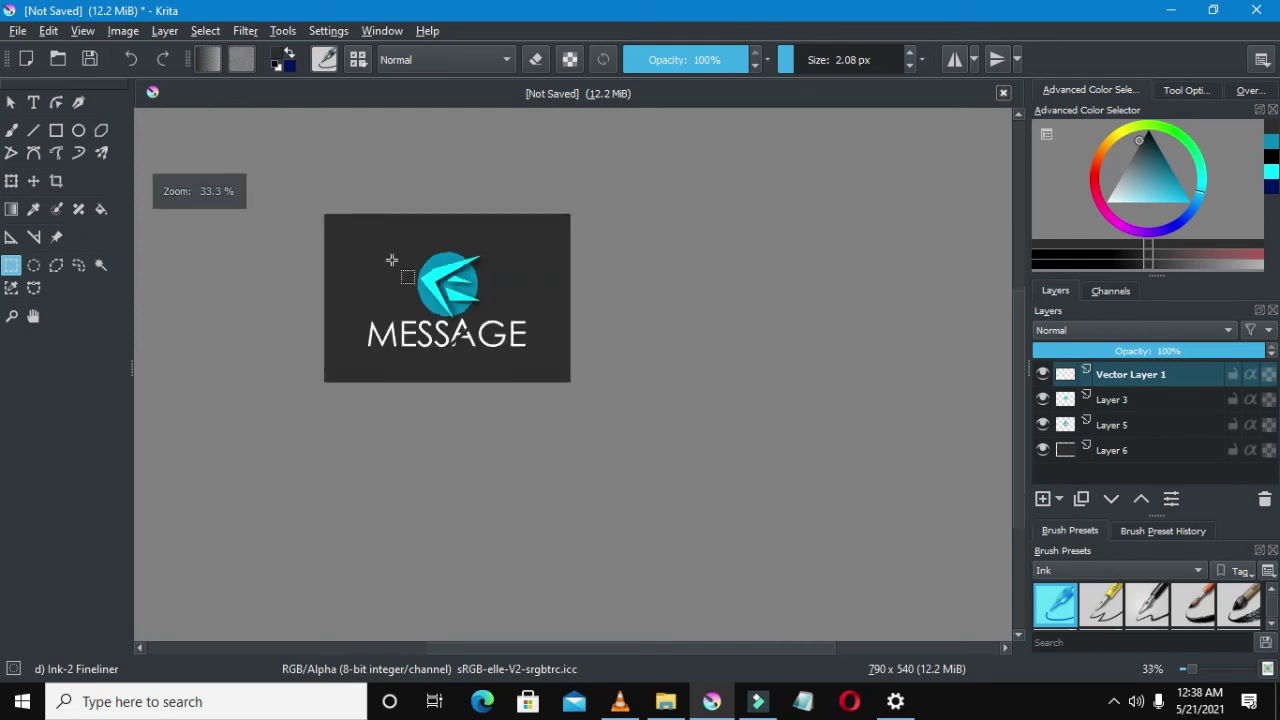
{"action": "scroll", "coordinate": [345, 245], "scroll_direction": "up", "scroll_amount": 1}
{"action": "scroll", "coordinate": [382, 248], "scroll_direction": "up", "scroll_amount": 1}
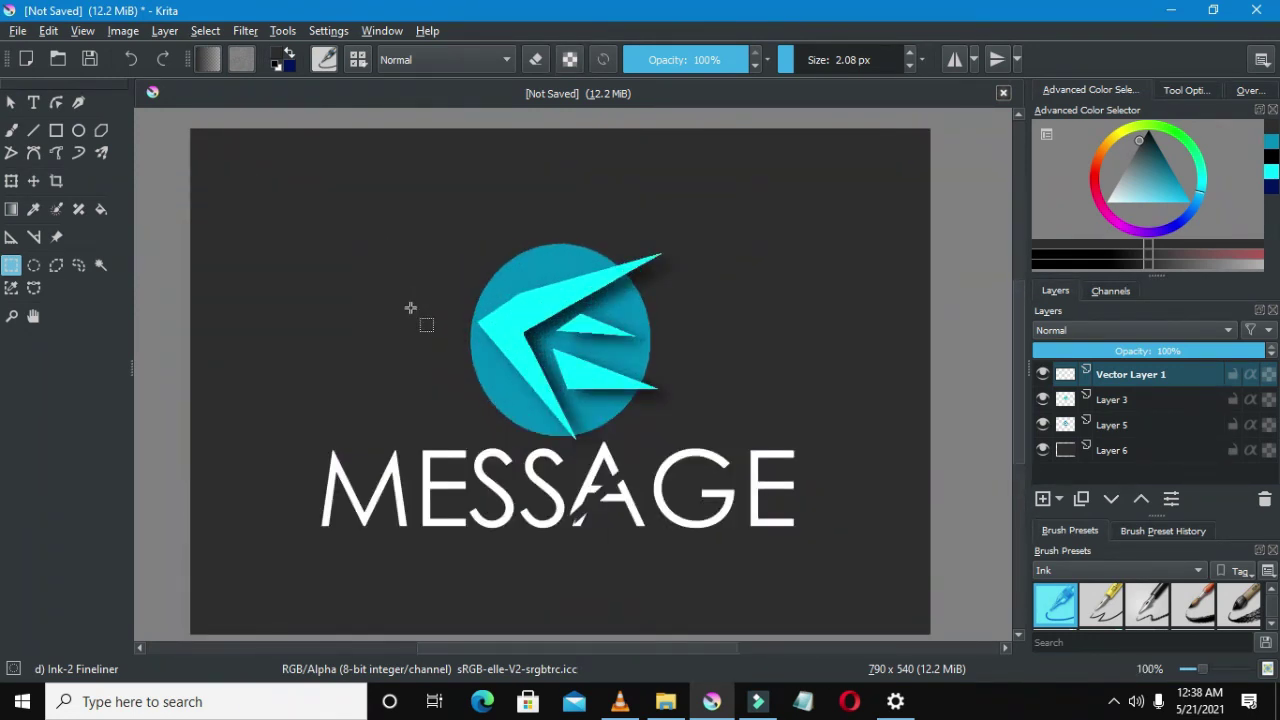
Save As messsage.png with PNG image type and accept the PNG export options.
{"action": "left_click", "coordinate": [17, 30]}
{"action": "left_click", "coordinate": [79, 145]}
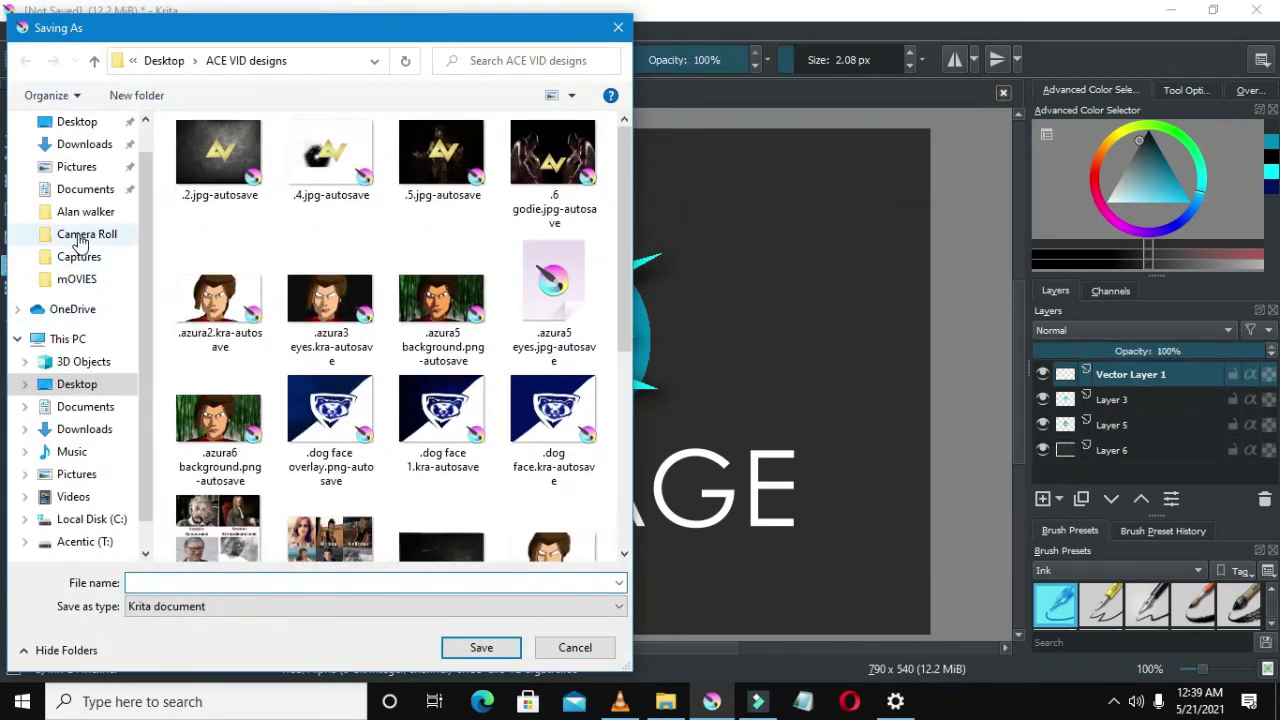
{"action": "scroll", "coordinate": [80, 270], "scroll_direction": "down", "scroll_amount": 1}
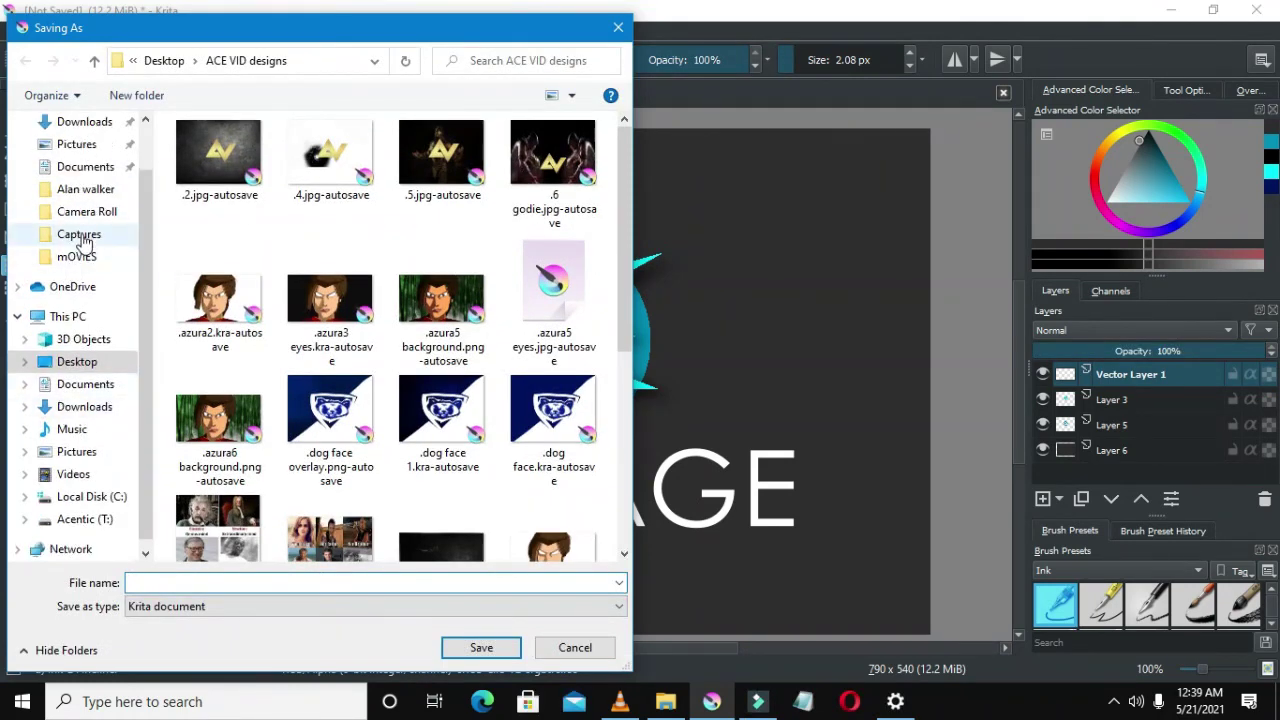
{"action": "scroll", "coordinate": [80, 250], "scroll_direction": "up", "scroll_amount": 2}
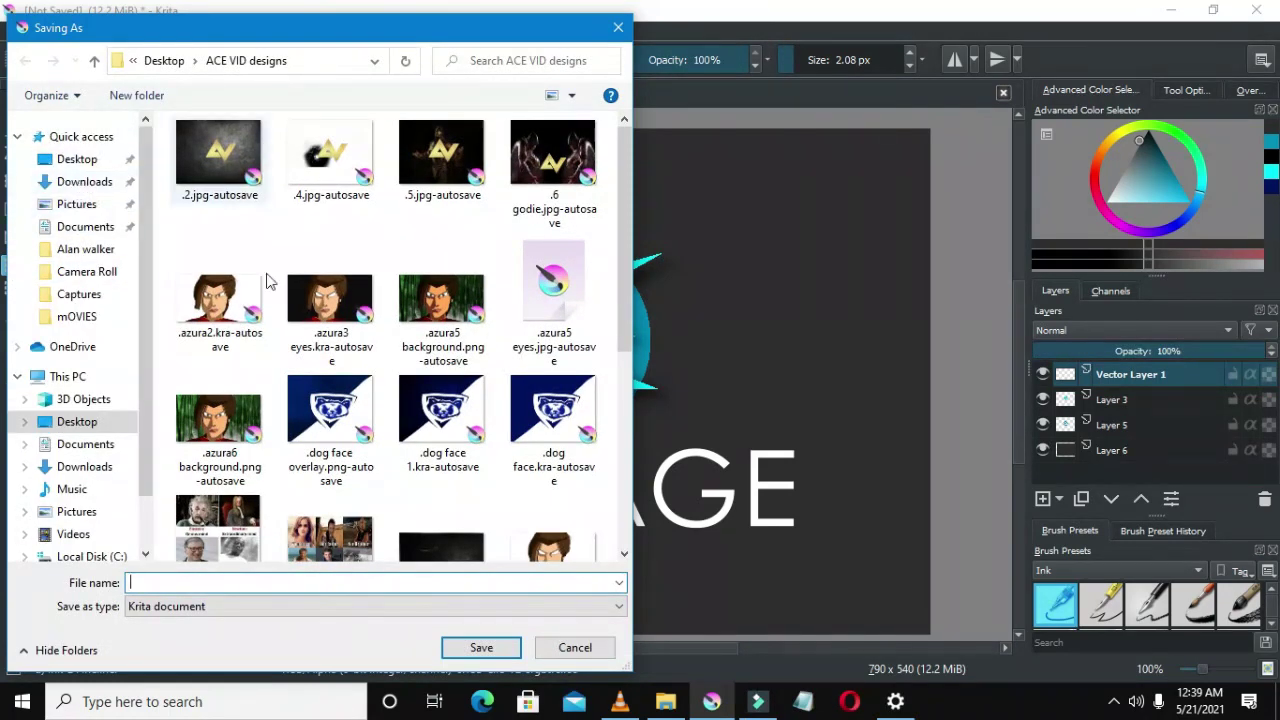
{"action": "left_click", "coordinate": [268, 581]}
{"action": "type", "text": "messsage"}
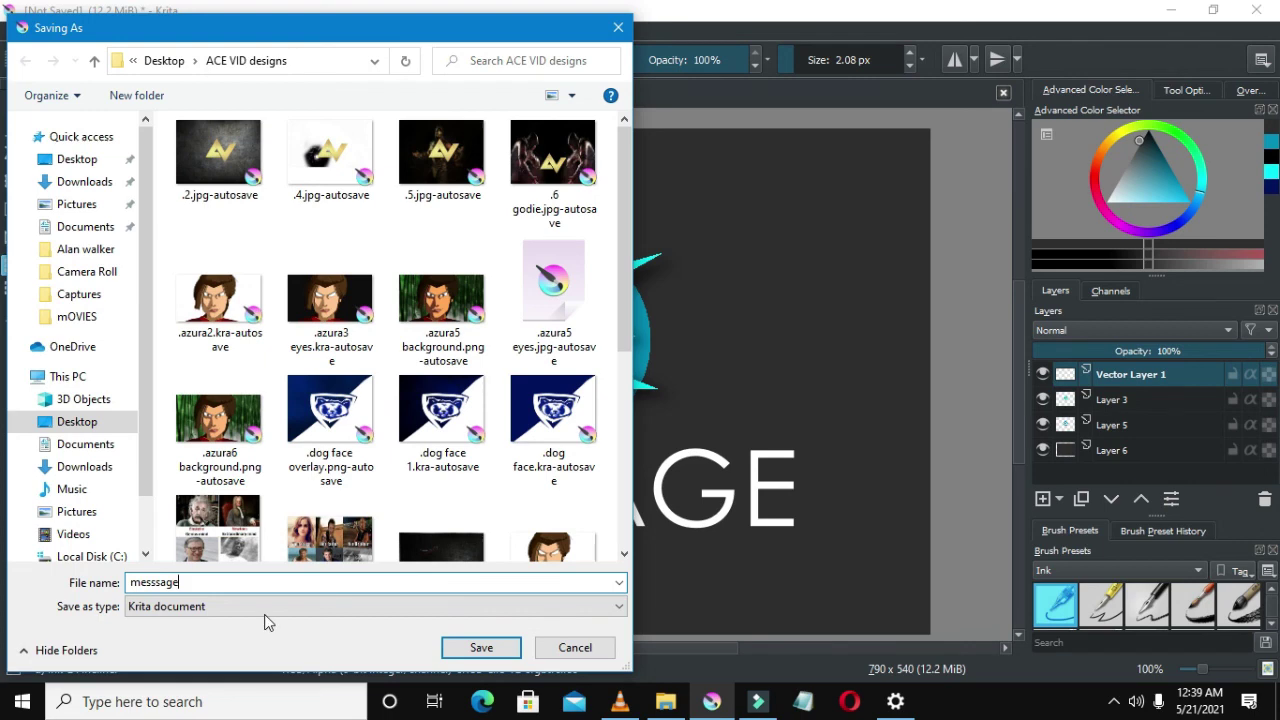
{"action": "left_click", "coordinate": [268, 607]}
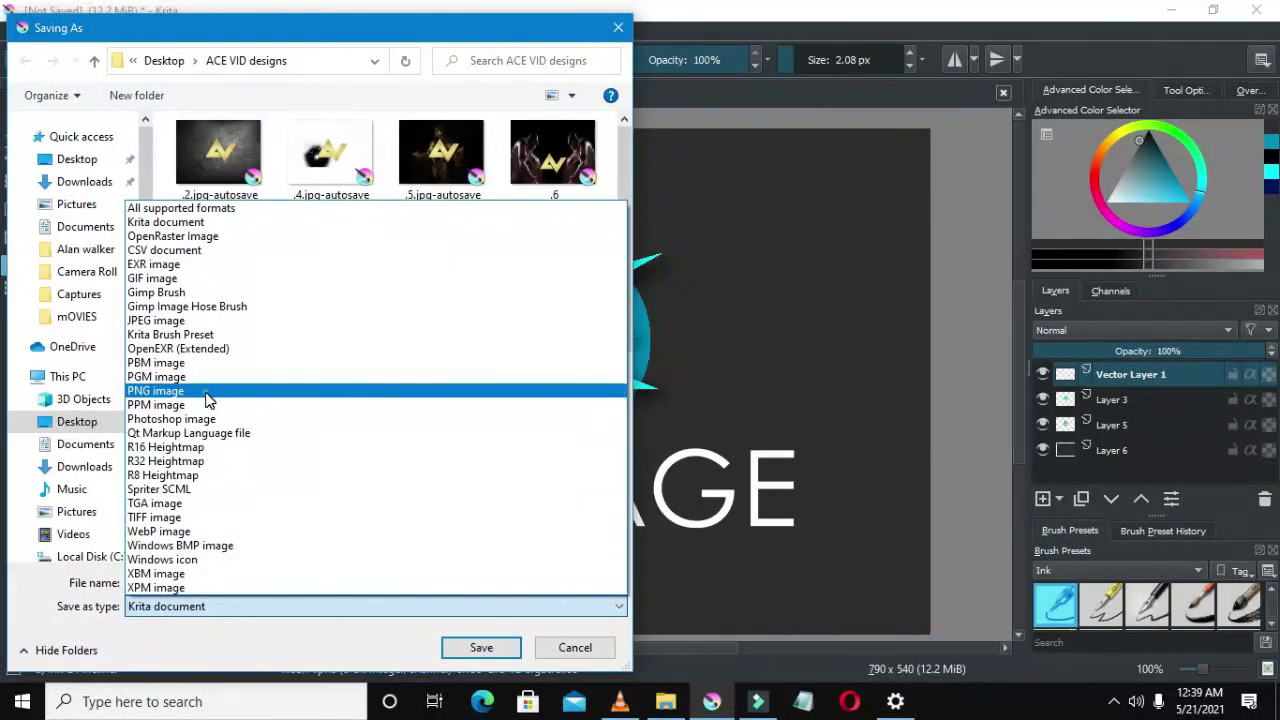
{"action": "left_click", "coordinate": [208, 391]}
{"action": "left_click", "coordinate": [481, 647]}
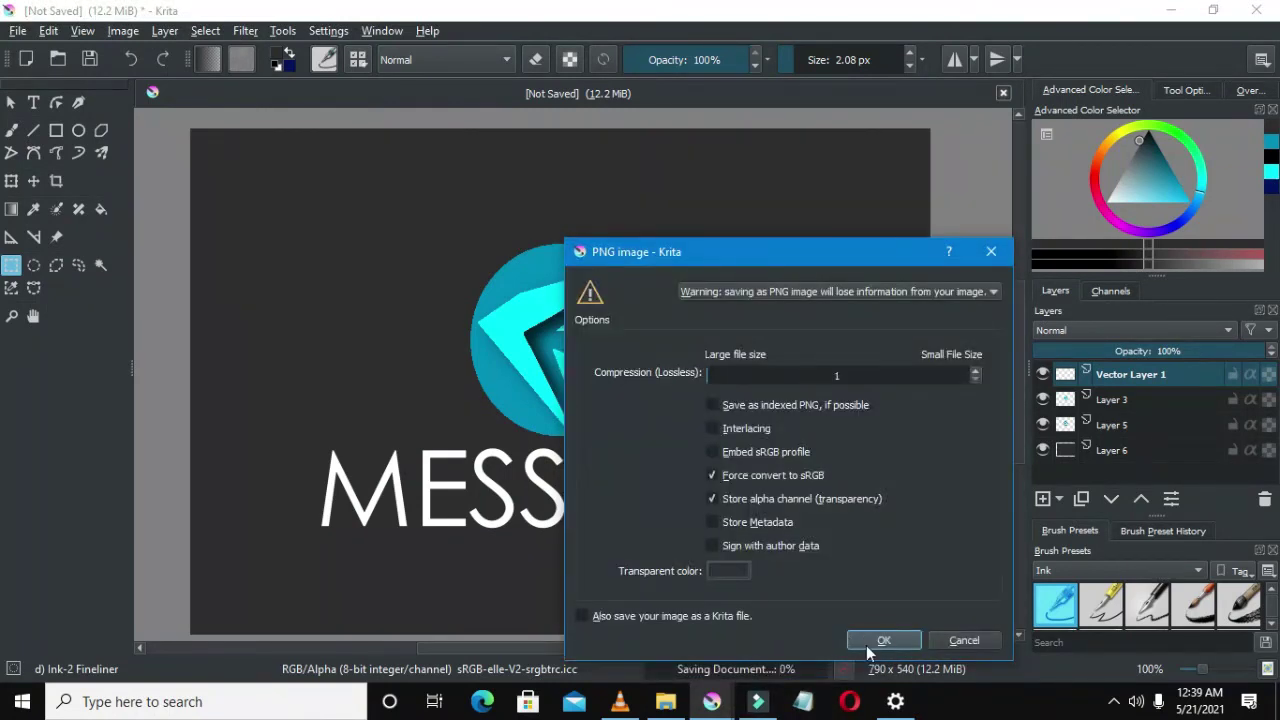
{"action": "left_click", "coordinate": [866, 645]}
{"action": "left_click", "coordinate": [1113, 700]}
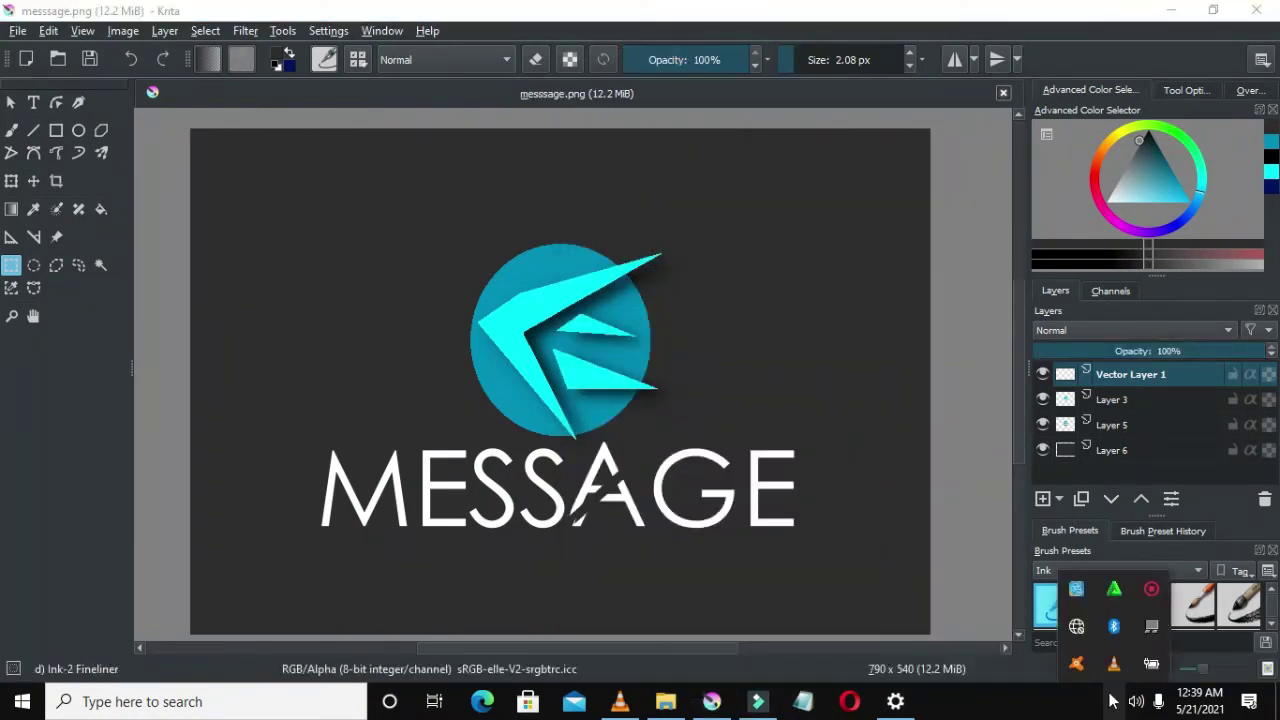
{"action": "left_click", "coordinate": [1152, 585]}
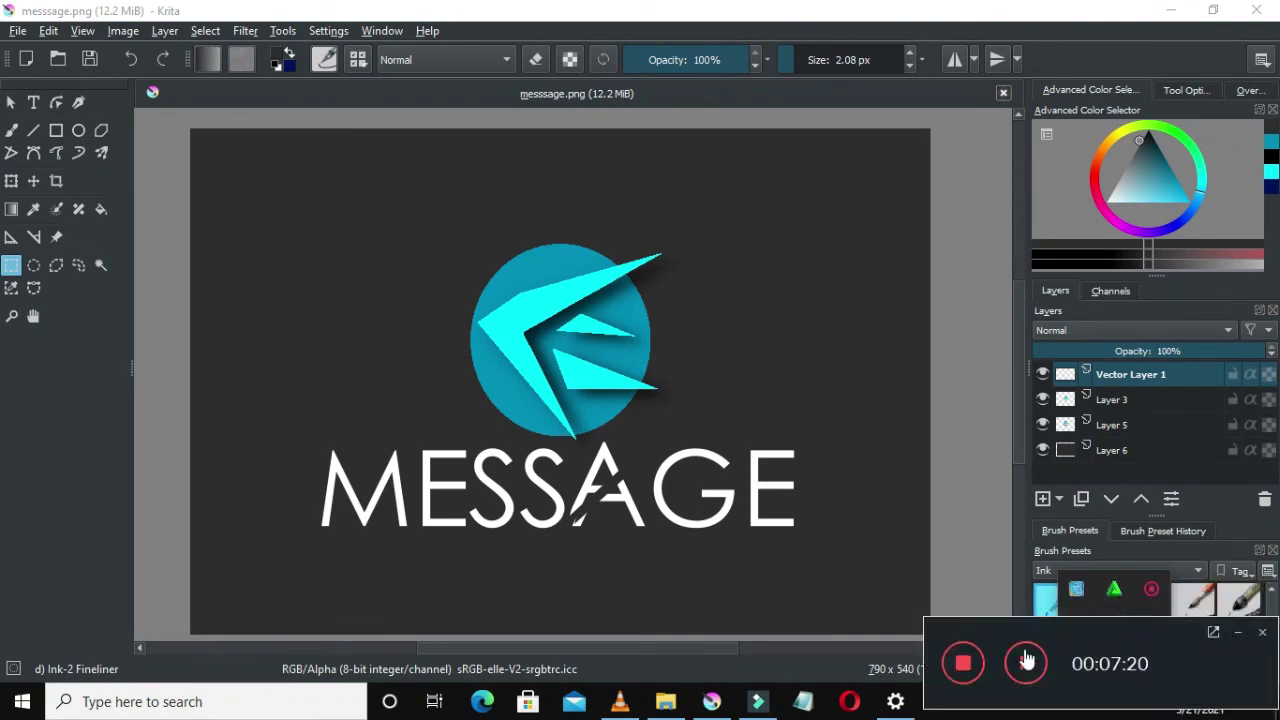